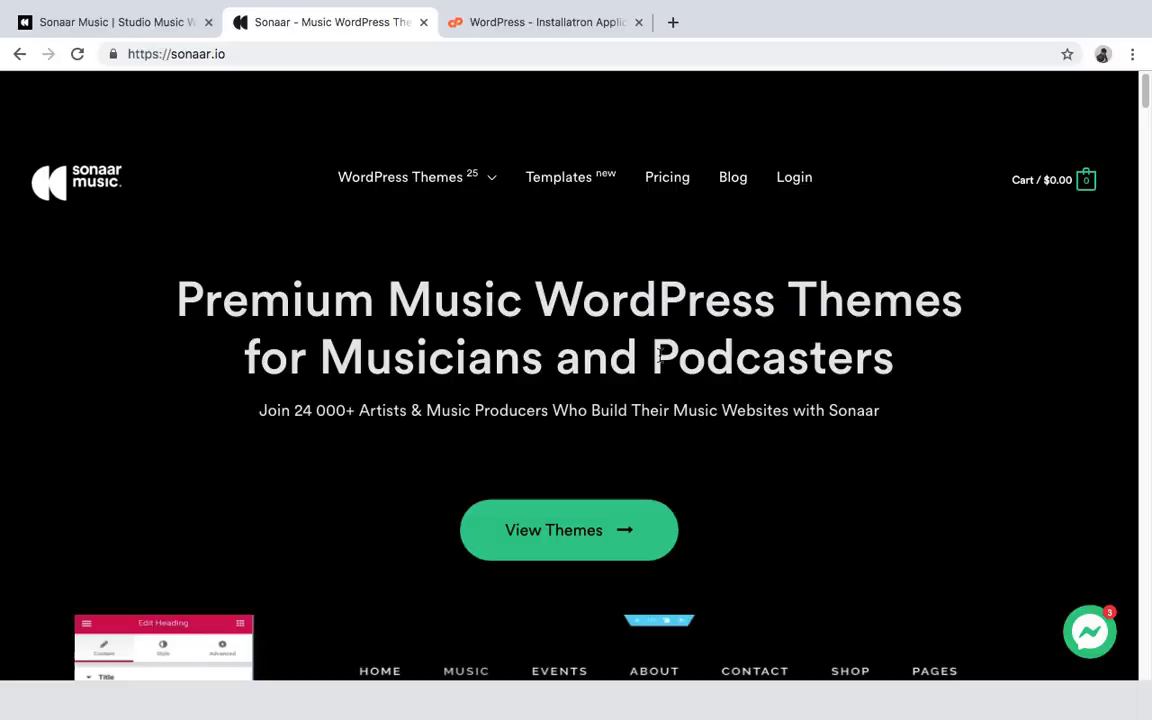
# Look over the theme showcase on the Sonaar homepage.
pyautogui.scroll(-3, 661, 363)
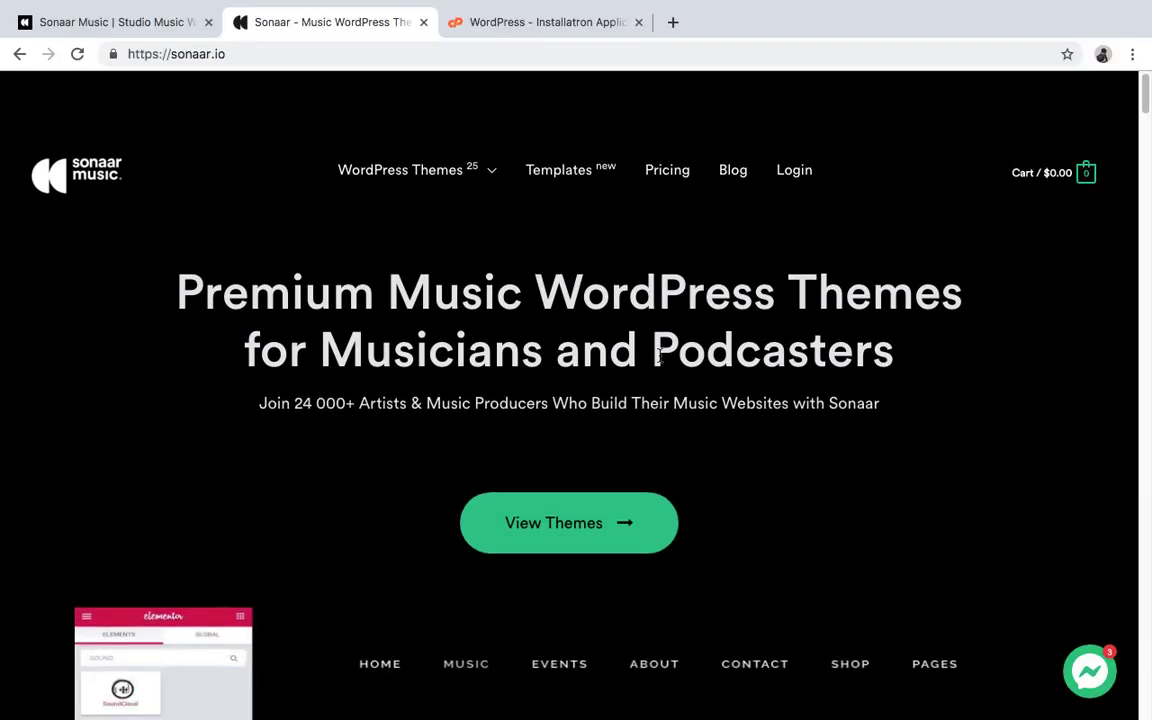
pyautogui.scroll(-4, 661, 363)
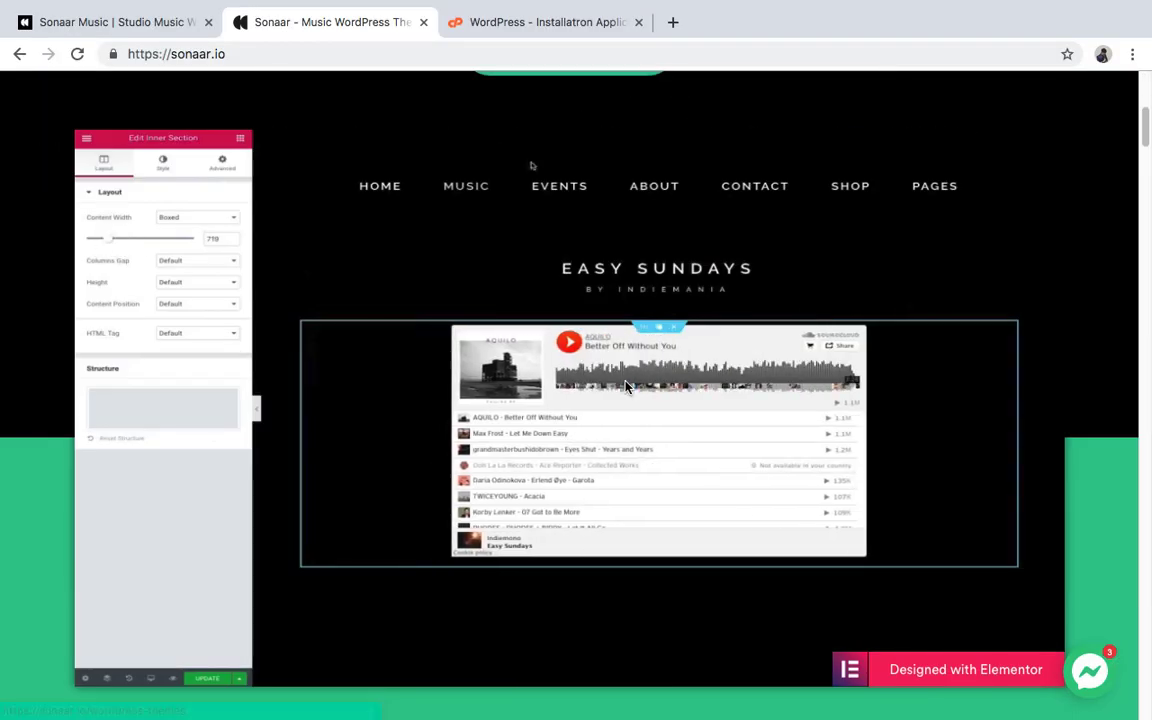
pyautogui.scroll(-3, 635, 390)
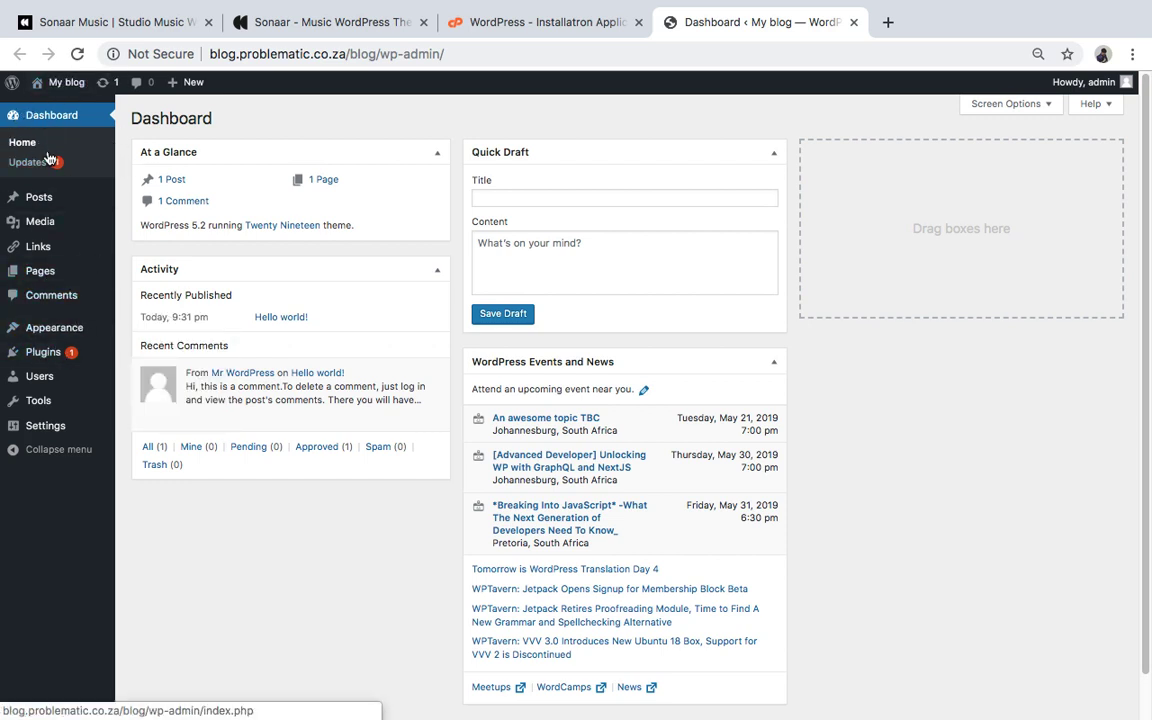
# Switch to the WordPress admin site and open the form for uploading a new theme as a zip file.
pyautogui.moveTo(60, 328)
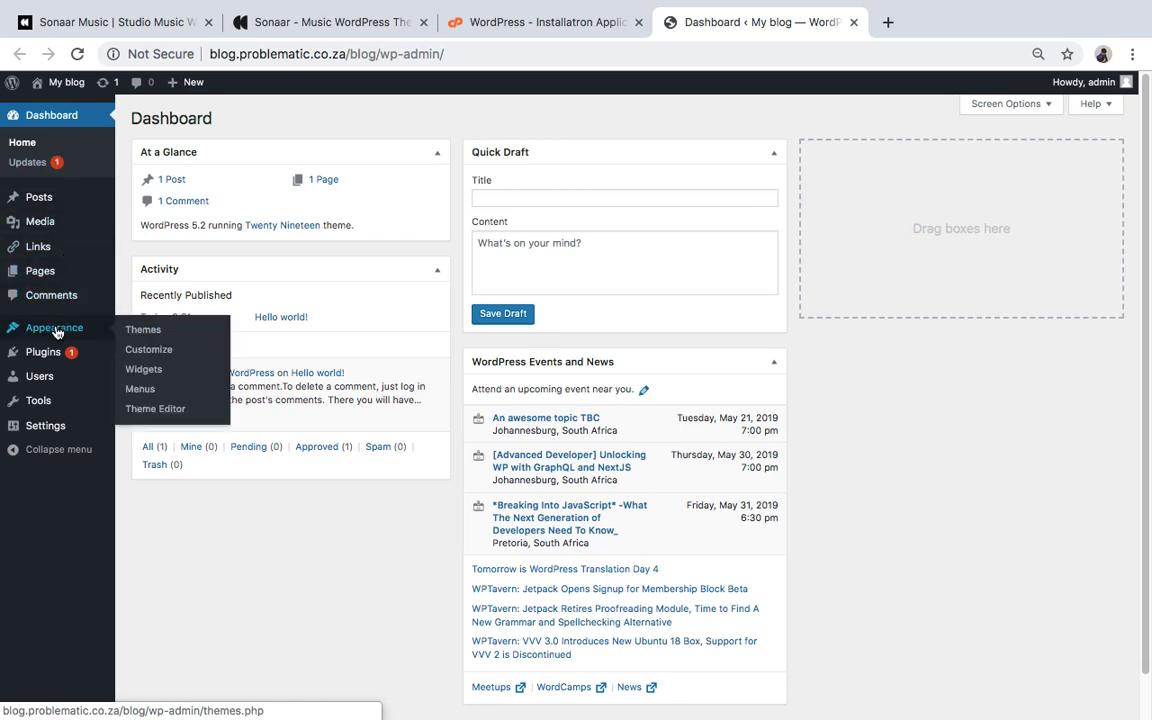
pyautogui.click(156, 332)
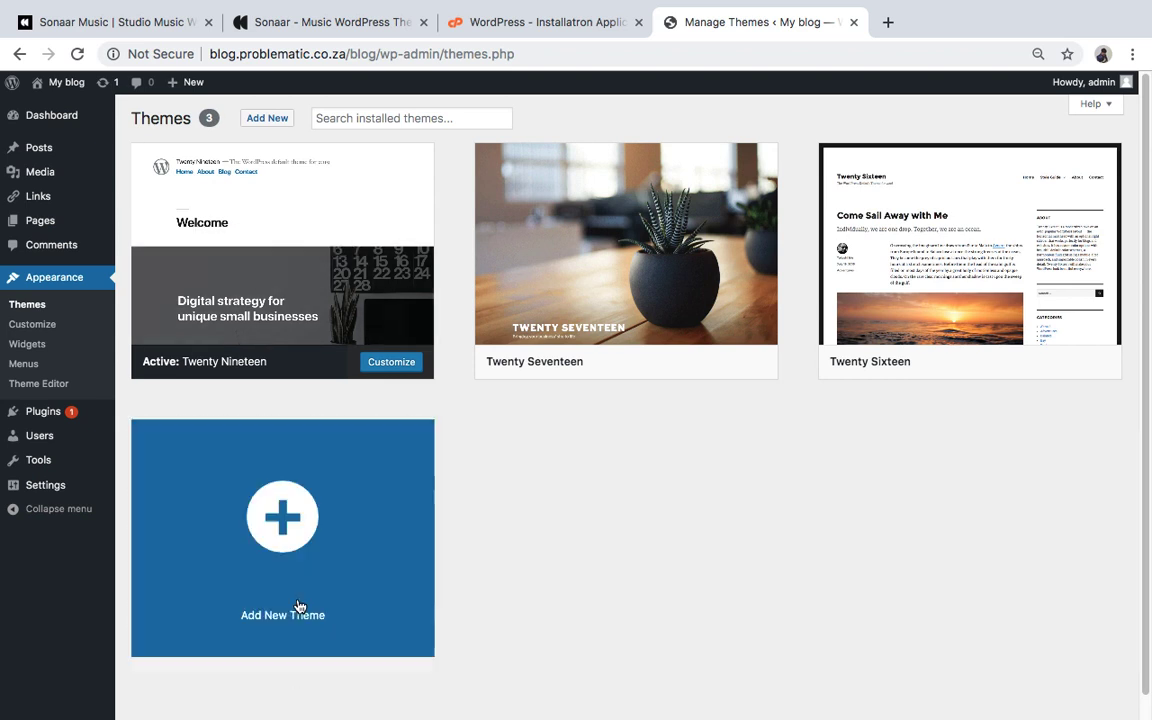
pyautogui.click(282, 518)
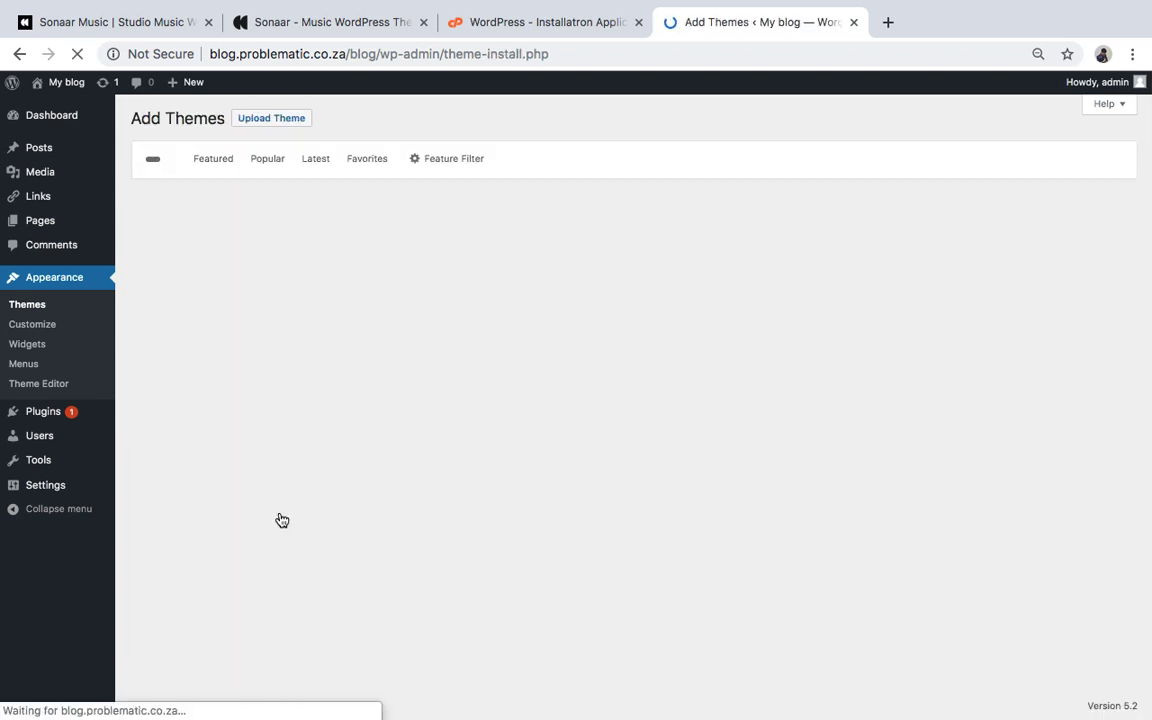
pyautogui.click(280, 122)
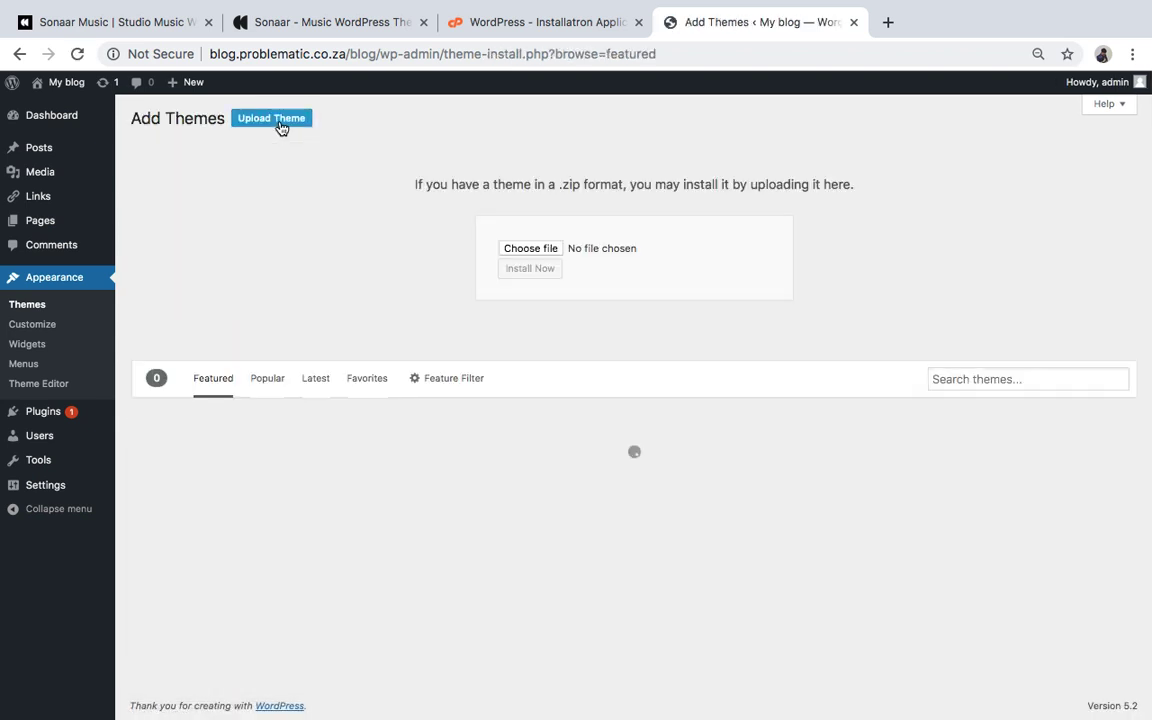
# Browse for the theme file to upload in the Sonaar folder inside MAMP's htdocs directory.
pyautogui.click(545, 249)
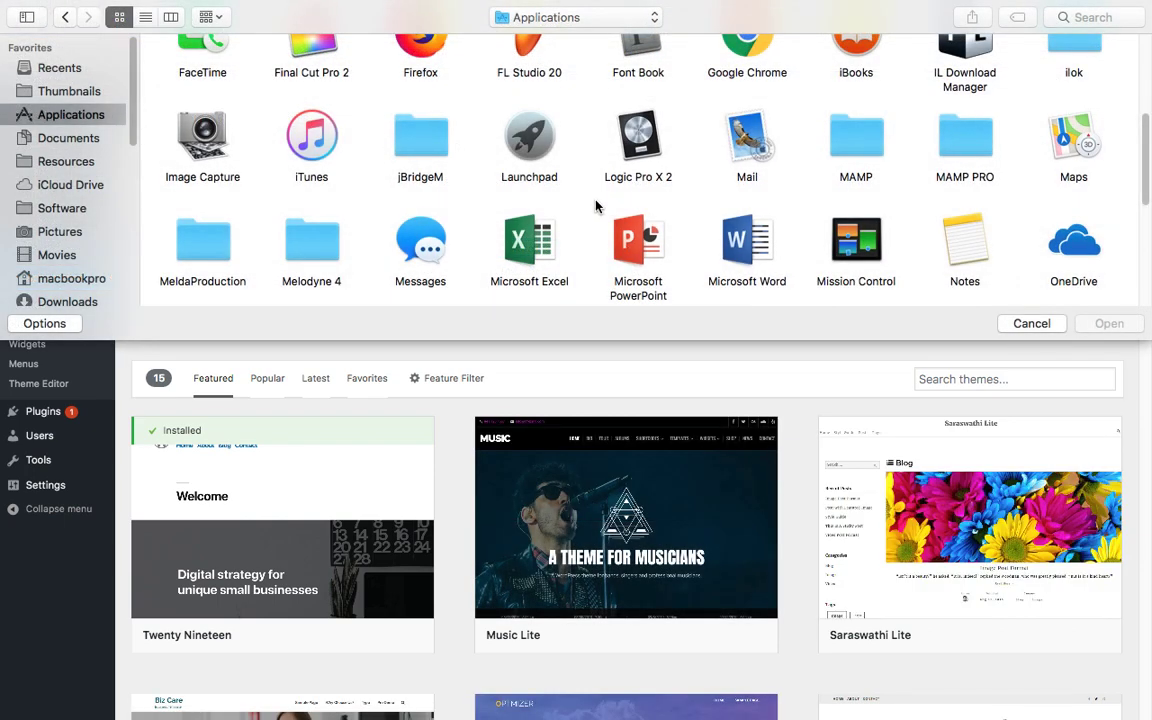
pyautogui.scroll(-1, 540, 185)
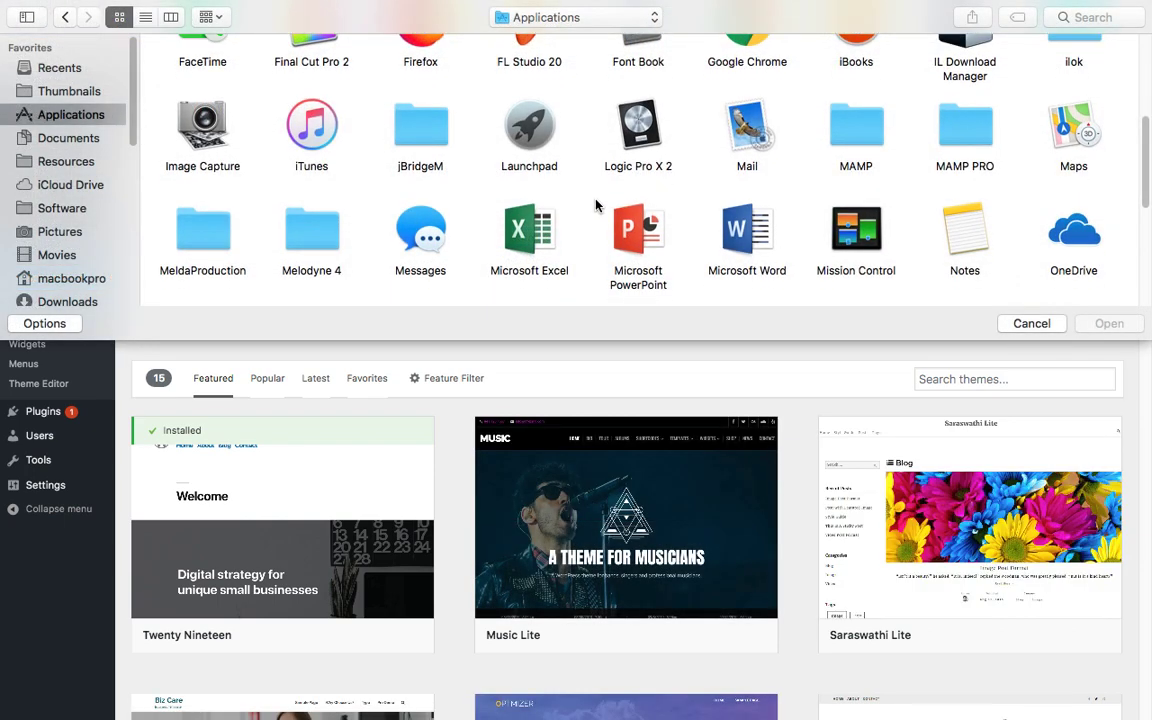
pyautogui.click(860, 140)
pyautogui.doubleClick(860, 140)
pyautogui.doubleClick(758, 75)
pyautogui.scroll(-2, 775, 172)
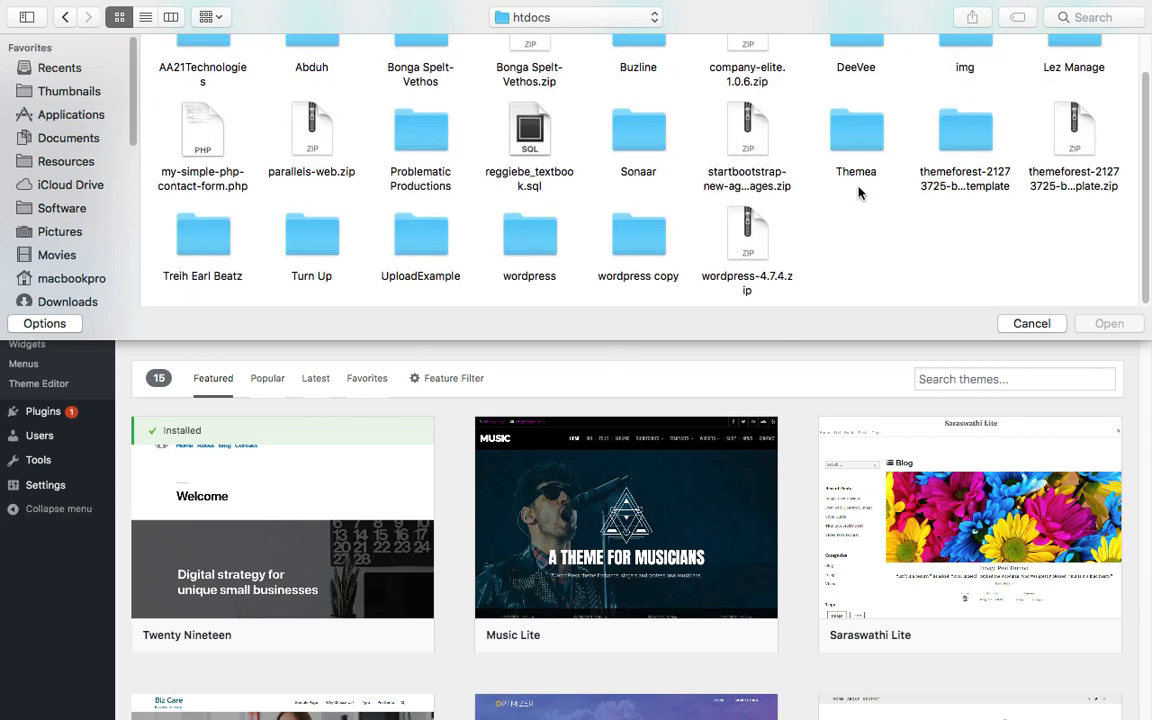
pyautogui.scroll(2, 398, 250)
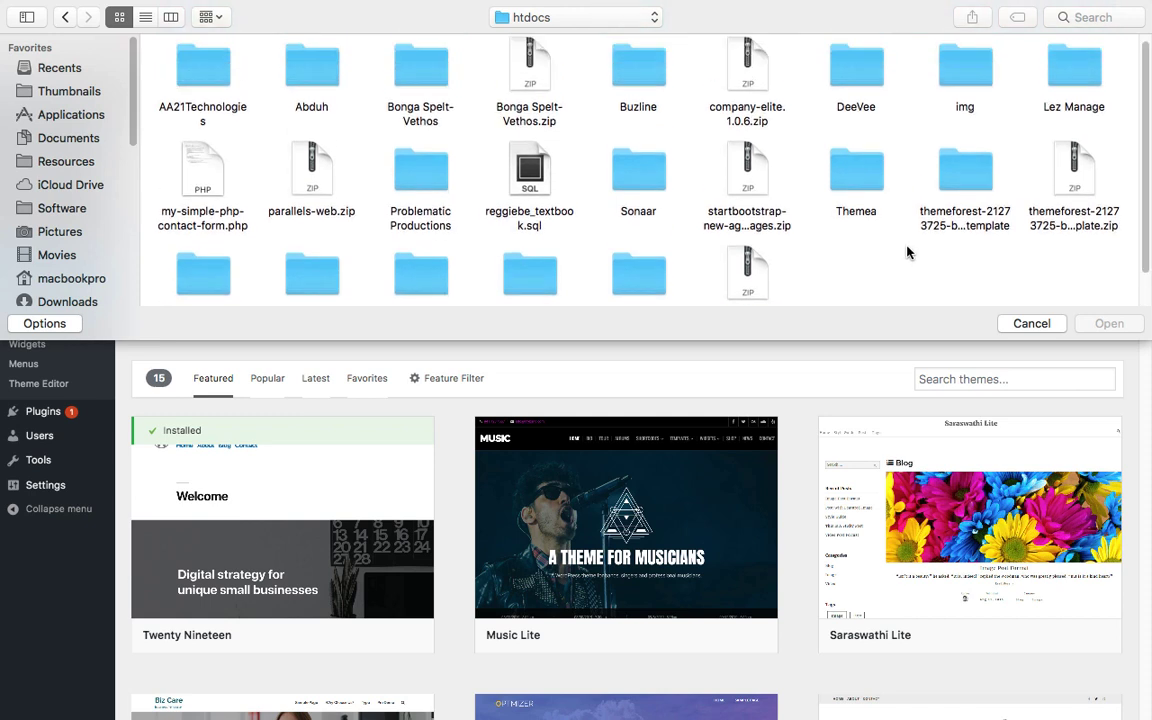
pyautogui.doubleClick(648, 172)
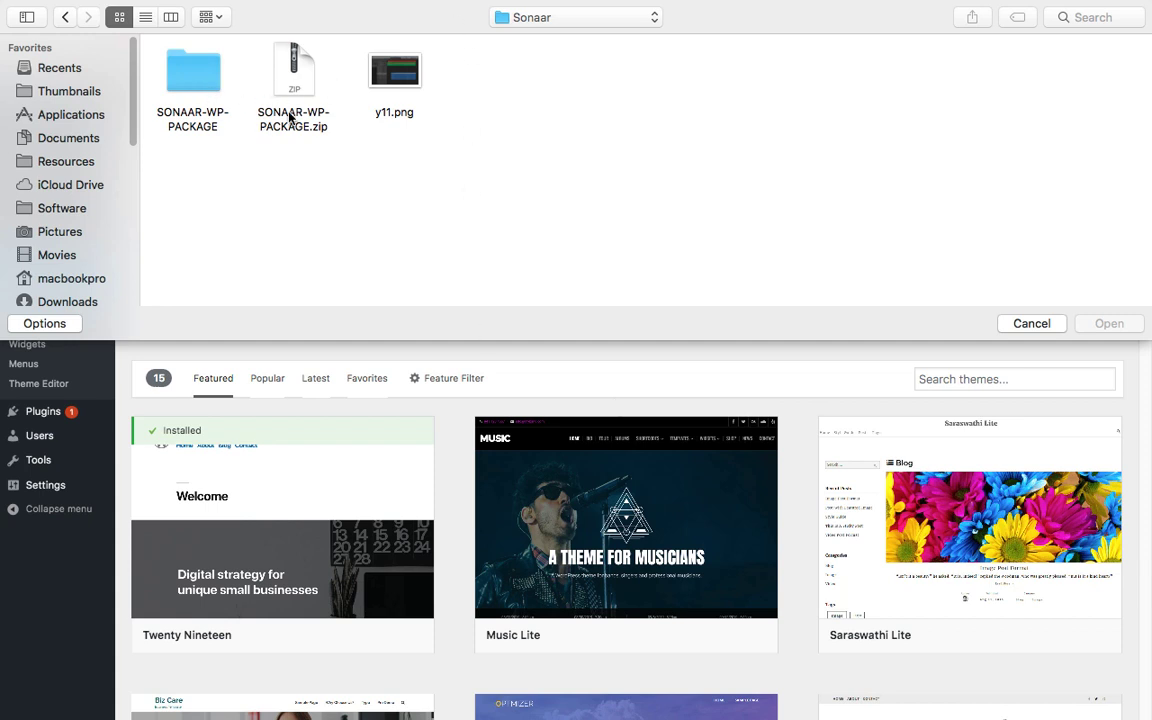
# Choose sonaar.zip from the Theme folder of SONAAR-WP-PACKAGE as the theme file to upload.
pyautogui.doubleClick(186, 80)
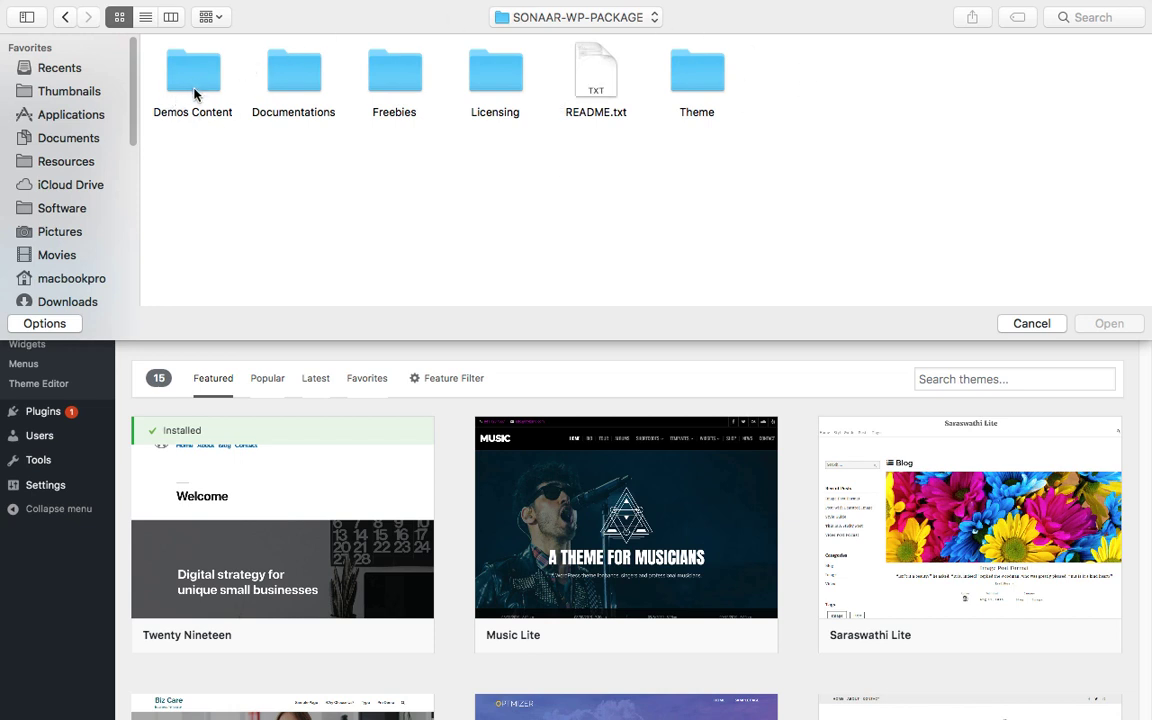
pyautogui.click(717, 78)
pyautogui.doubleClick(717, 78)
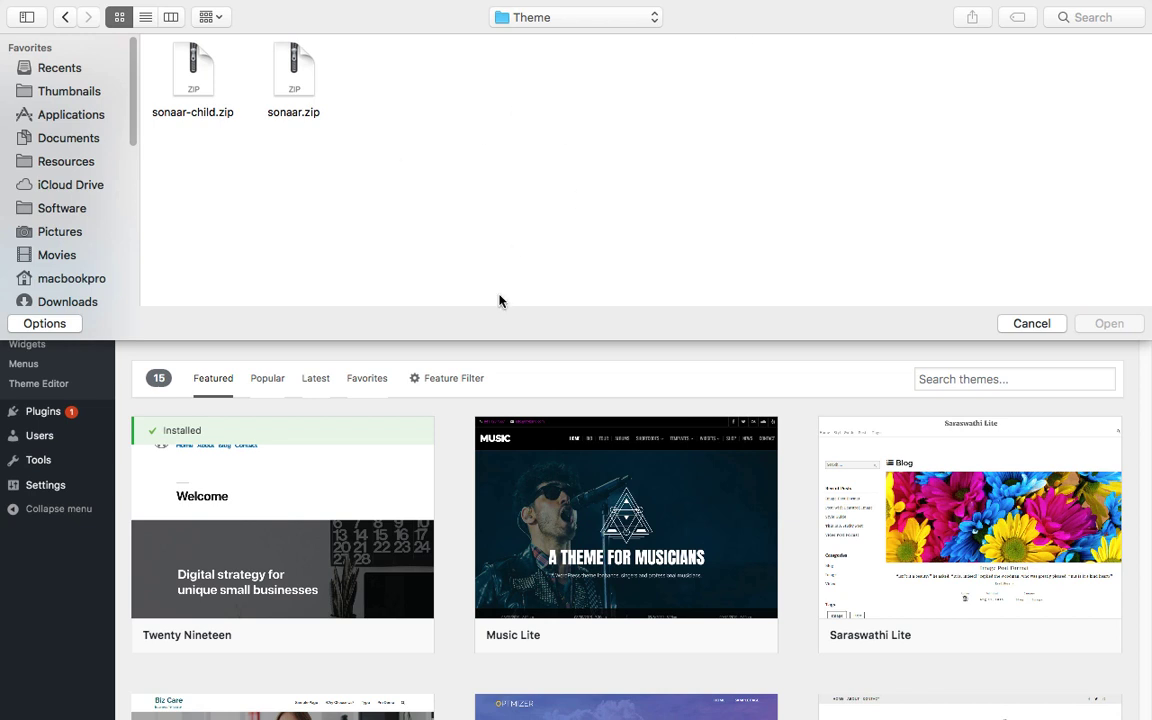
pyautogui.click(305, 86)
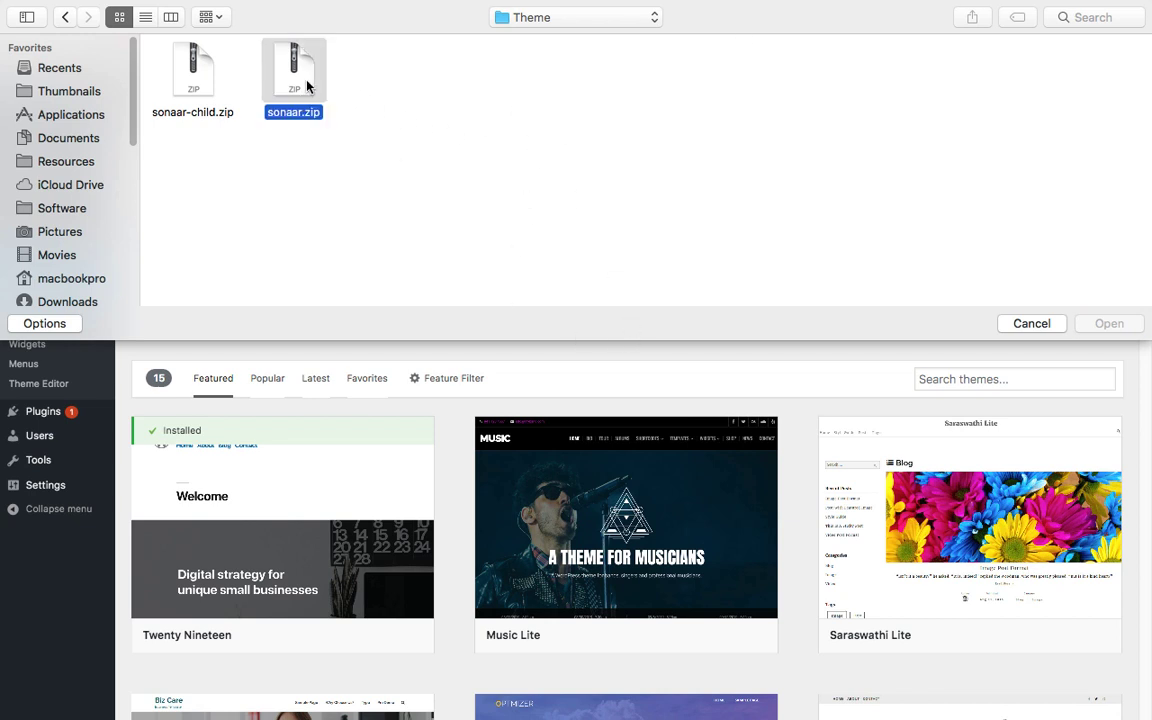
pyautogui.click(1112, 325)
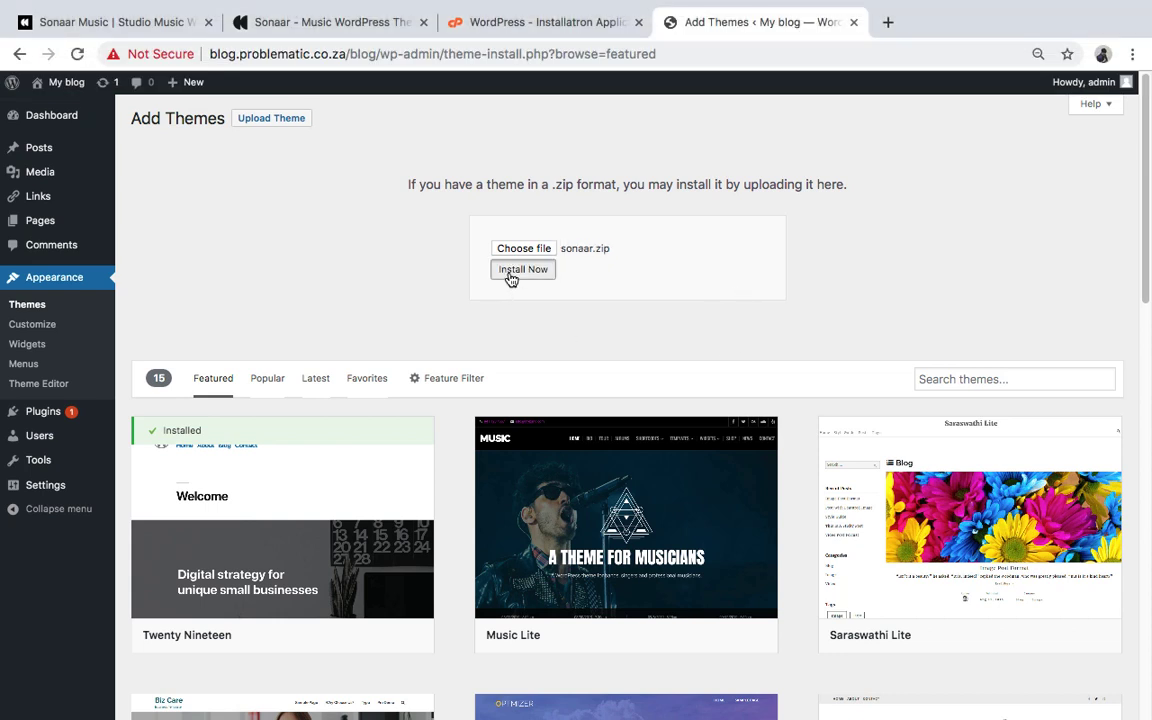
# Install the theme from sonaar.zip and activate it.
pyautogui.click(510, 276)
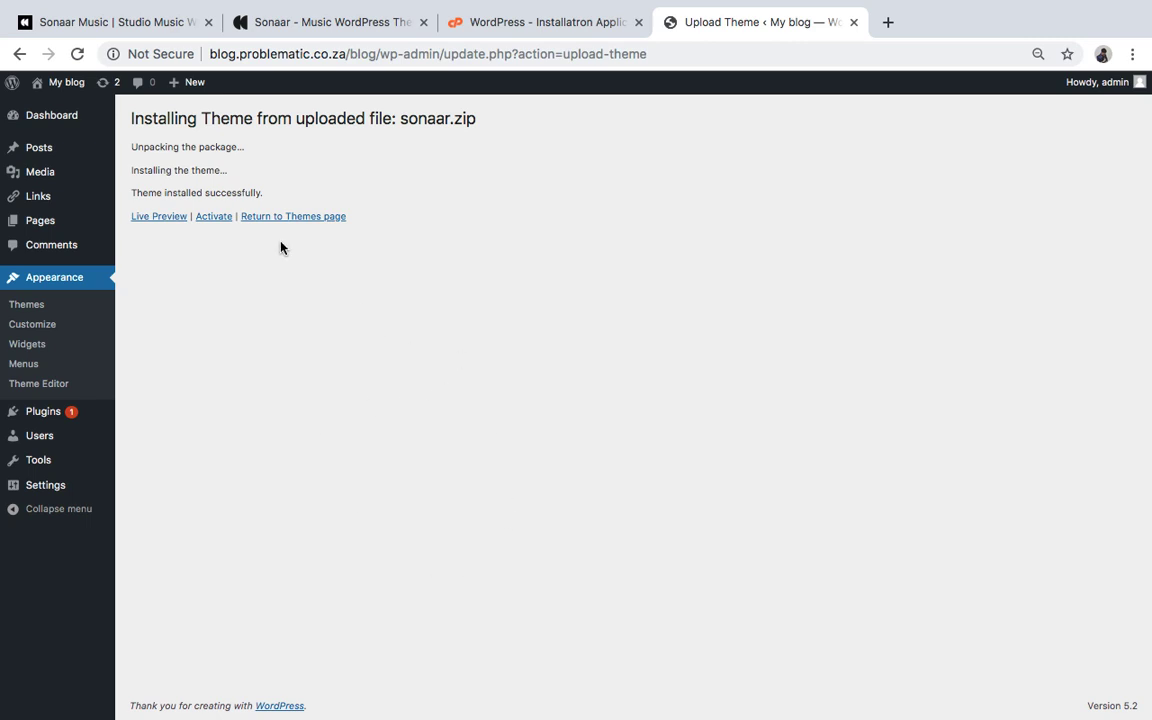
pyautogui.click(214, 217)
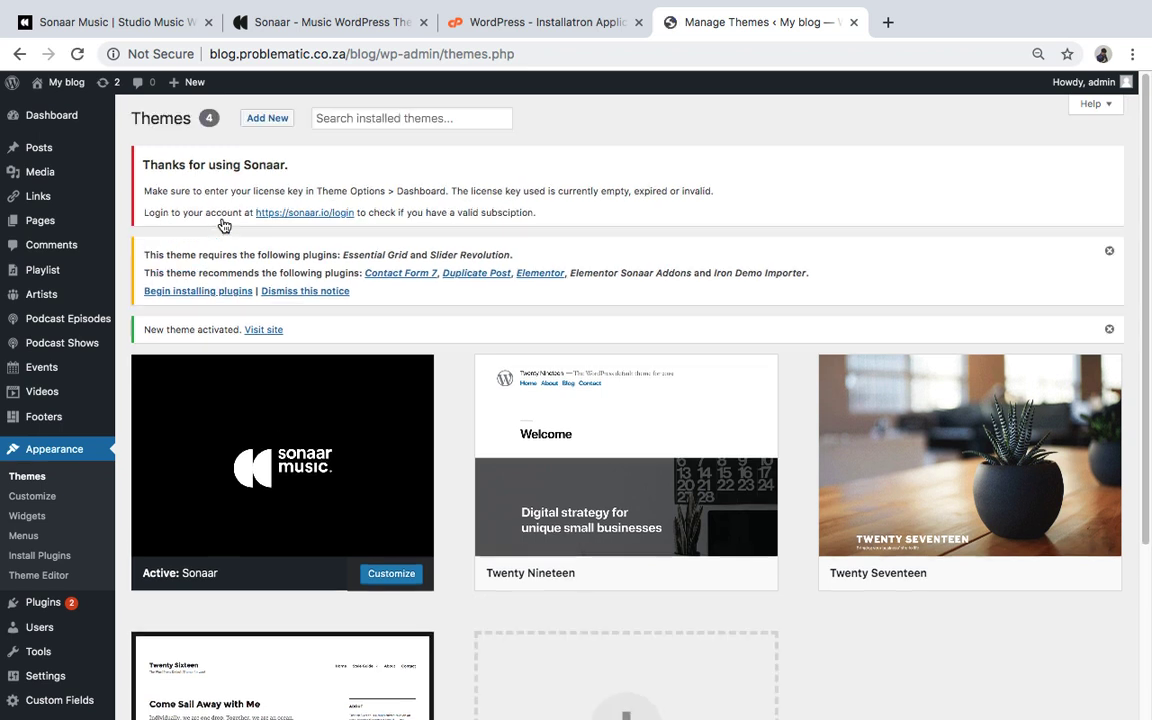
# Bulk-install all seven Sonaar theme plugins, from Essential Grid and Slider Revolution to Elementor Sonaar Addons and Iron Demo Importer.
pyautogui.moveTo(333, 413)
pyautogui.click(200, 291)
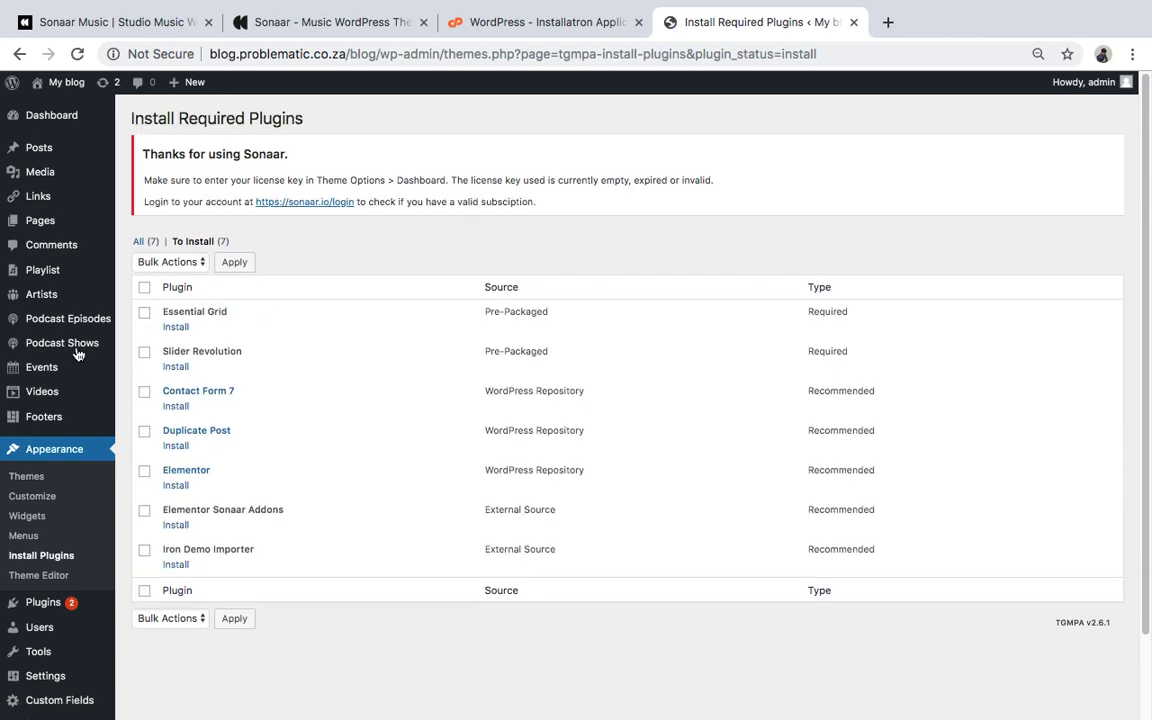
pyautogui.click(144, 312)
pyautogui.click(144, 352)
pyautogui.click(144, 391)
pyautogui.click(144, 431)
pyautogui.click(144, 471)
pyautogui.click(144, 510)
pyautogui.click(144, 550)
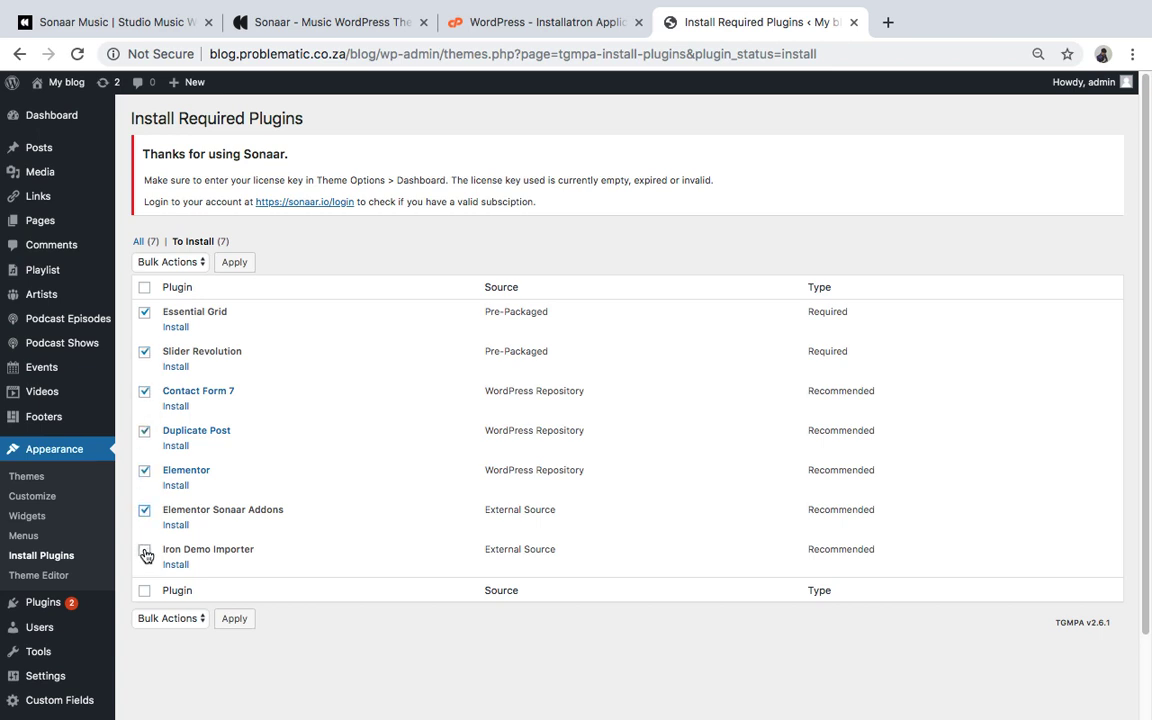
pyautogui.click(173, 263)
pyautogui.click(170, 278)
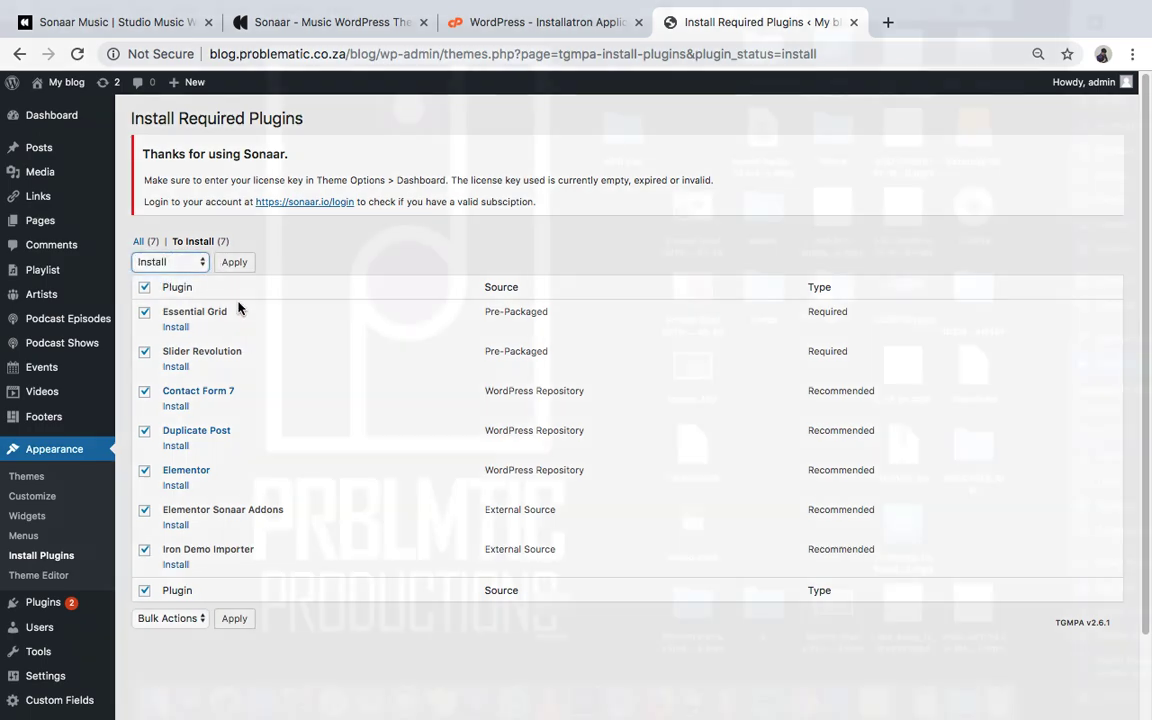
pyautogui.click(234, 262)
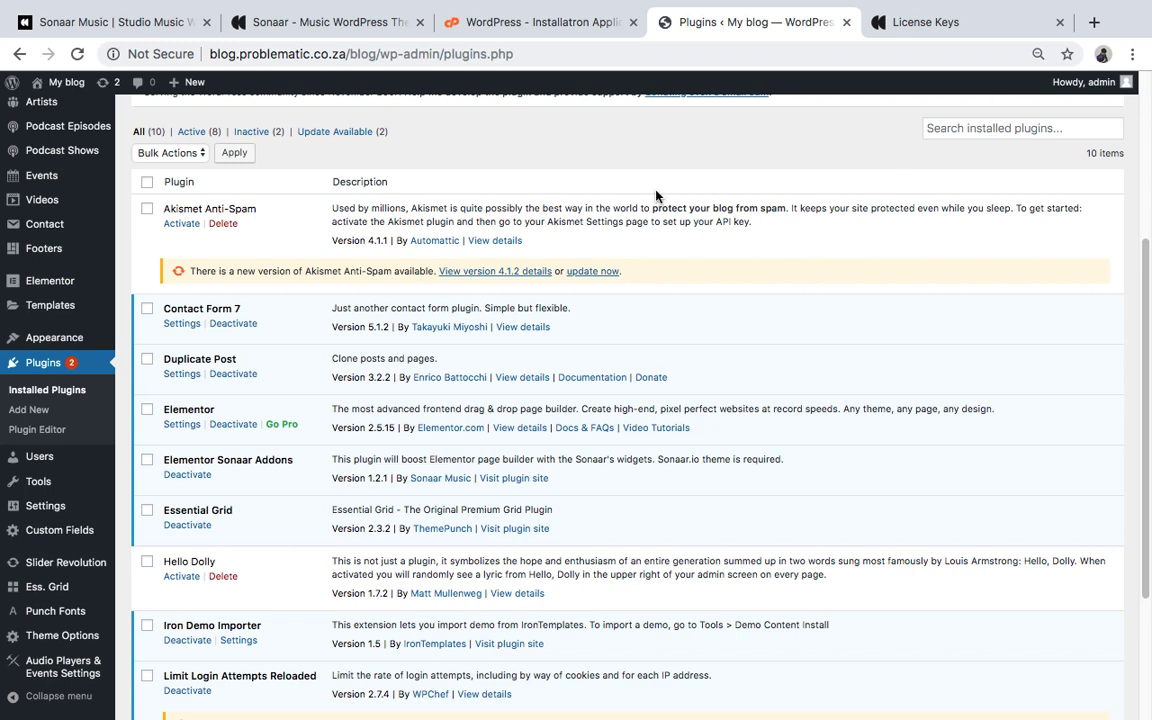
# Check the installed plugins, and enter the purchased licence key in the Activate Sonaar field of the theme options dashboard.
pyautogui.scroll(-2, 594, 479)
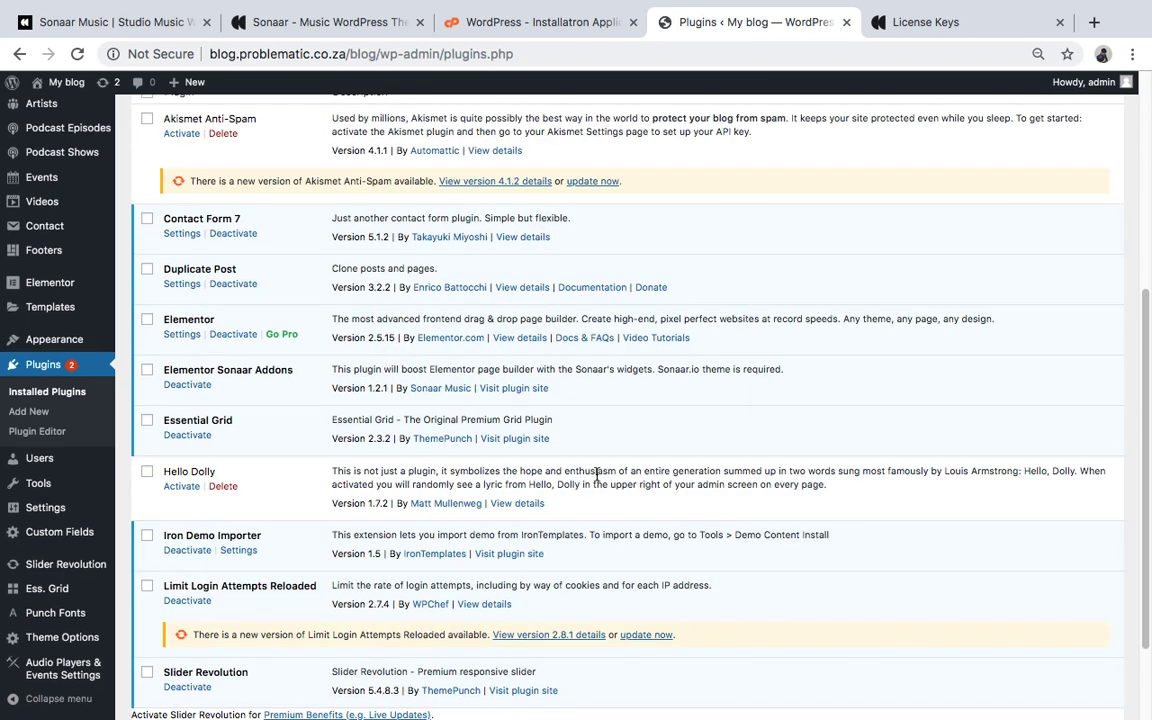
pyautogui.scroll(-1, 597, 478)
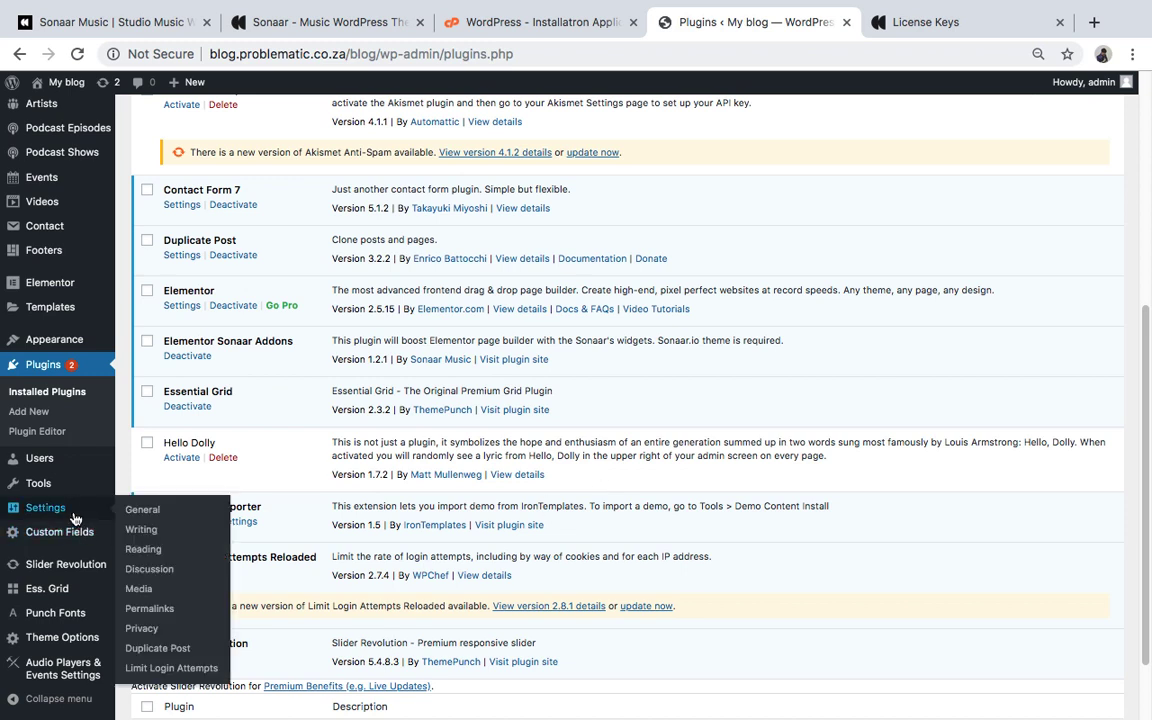
pyautogui.moveTo(69, 638)
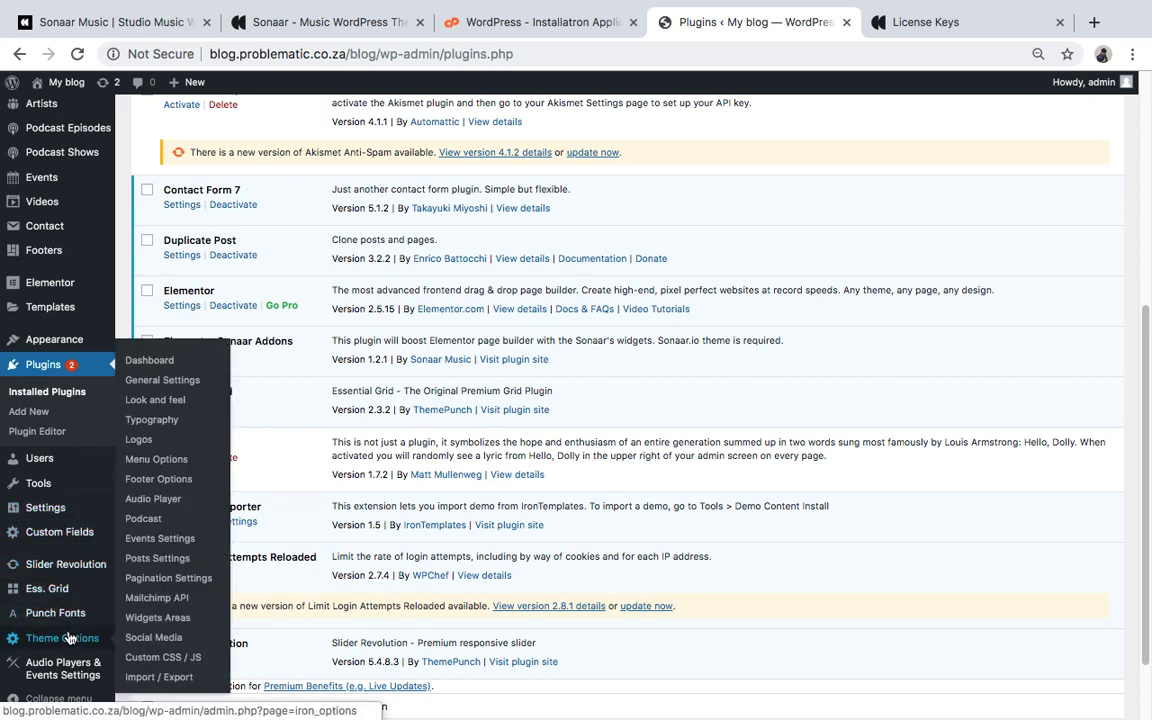
pyautogui.click(145, 366)
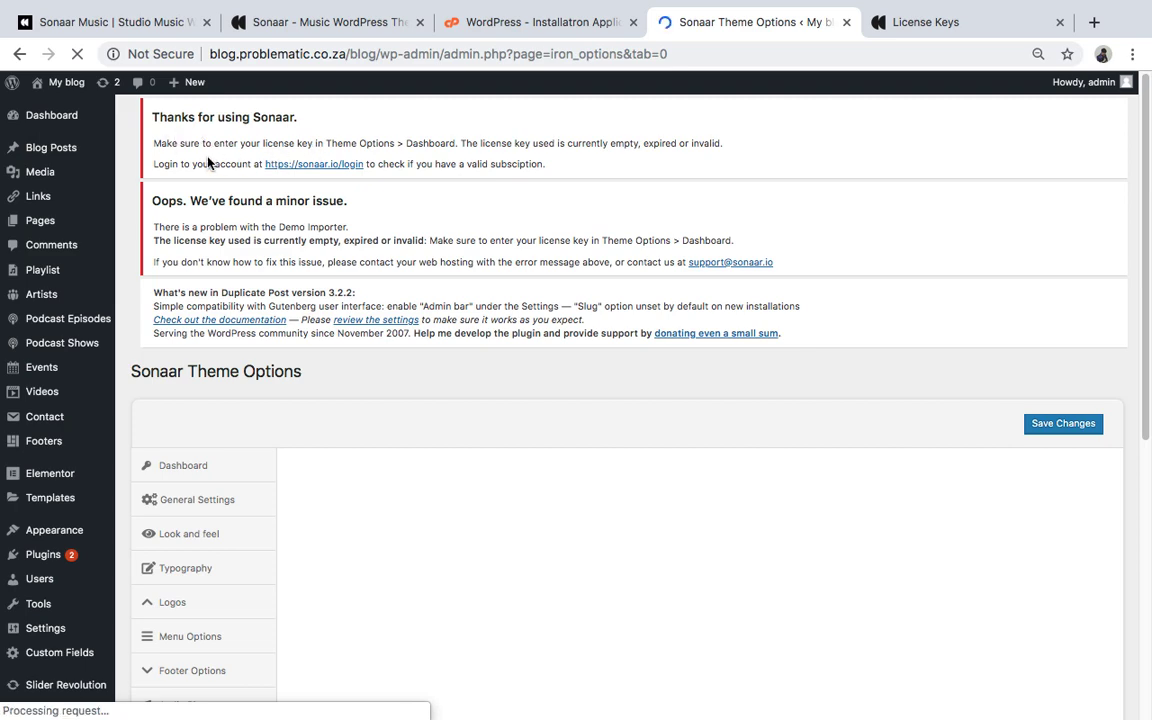
pyautogui.scroll(-5, 590, 406)
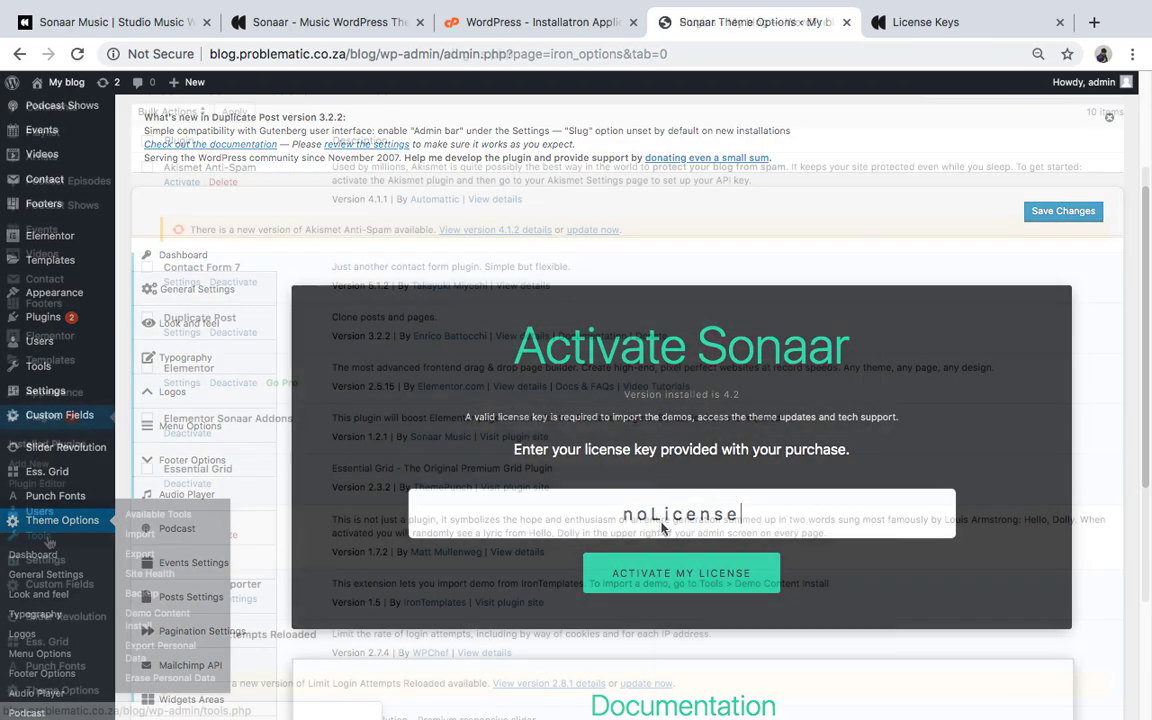
pyautogui.rightClick(657, 527)
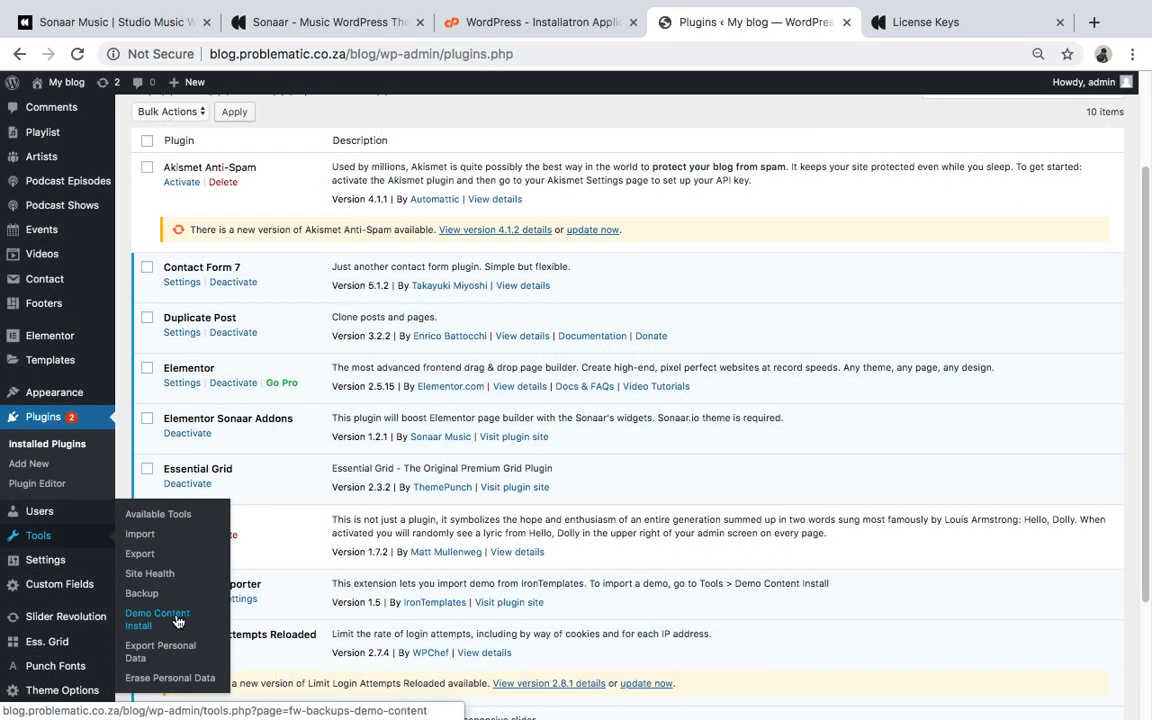
# Install the Beats for Elementor demo content on the site, accepting replacement of the current content.
pyautogui.click(177, 620)
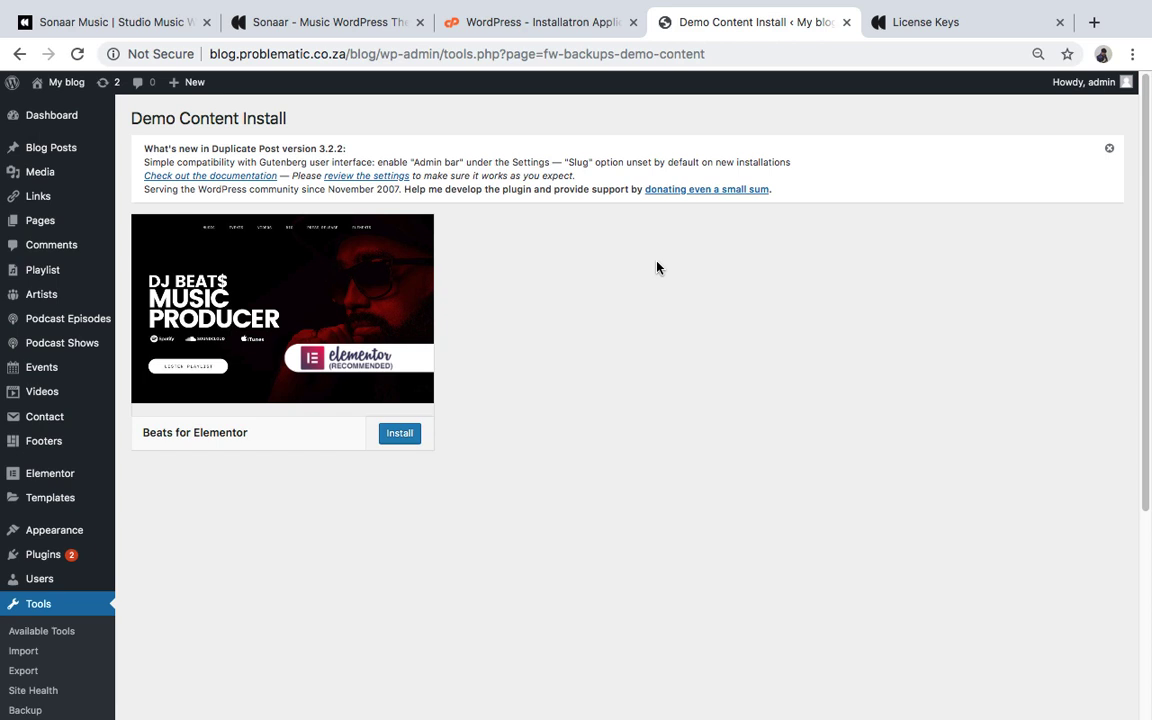
pyautogui.moveTo(340, 342)
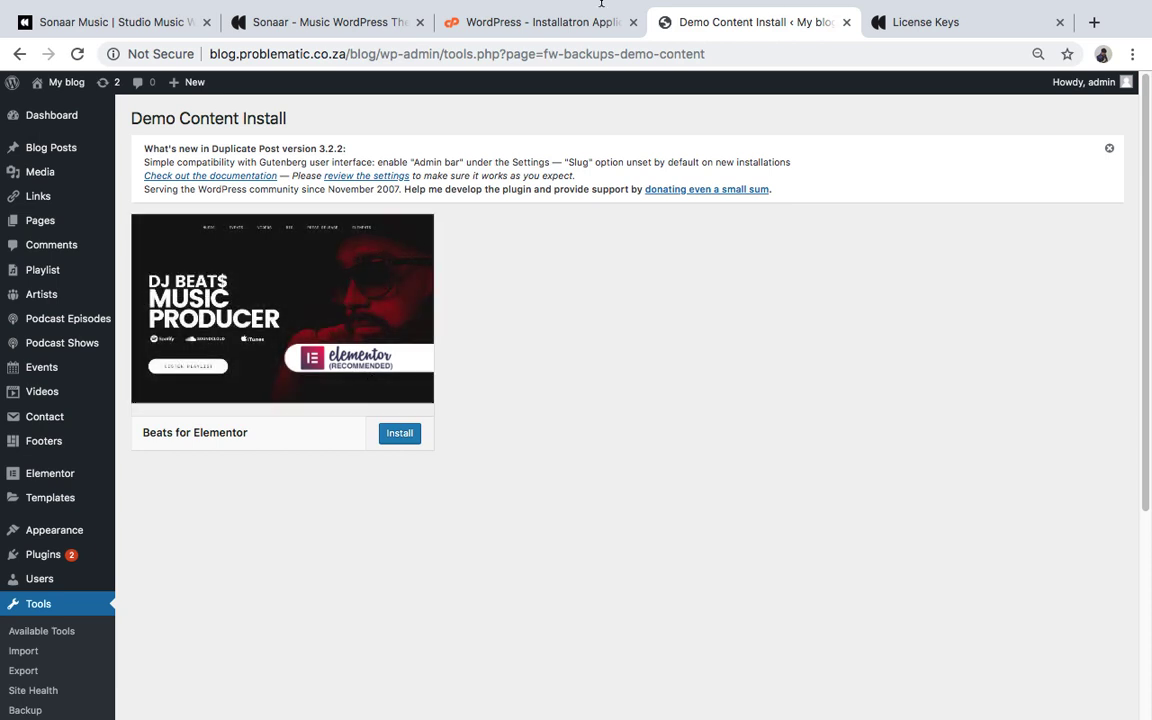
pyautogui.click(399, 433)
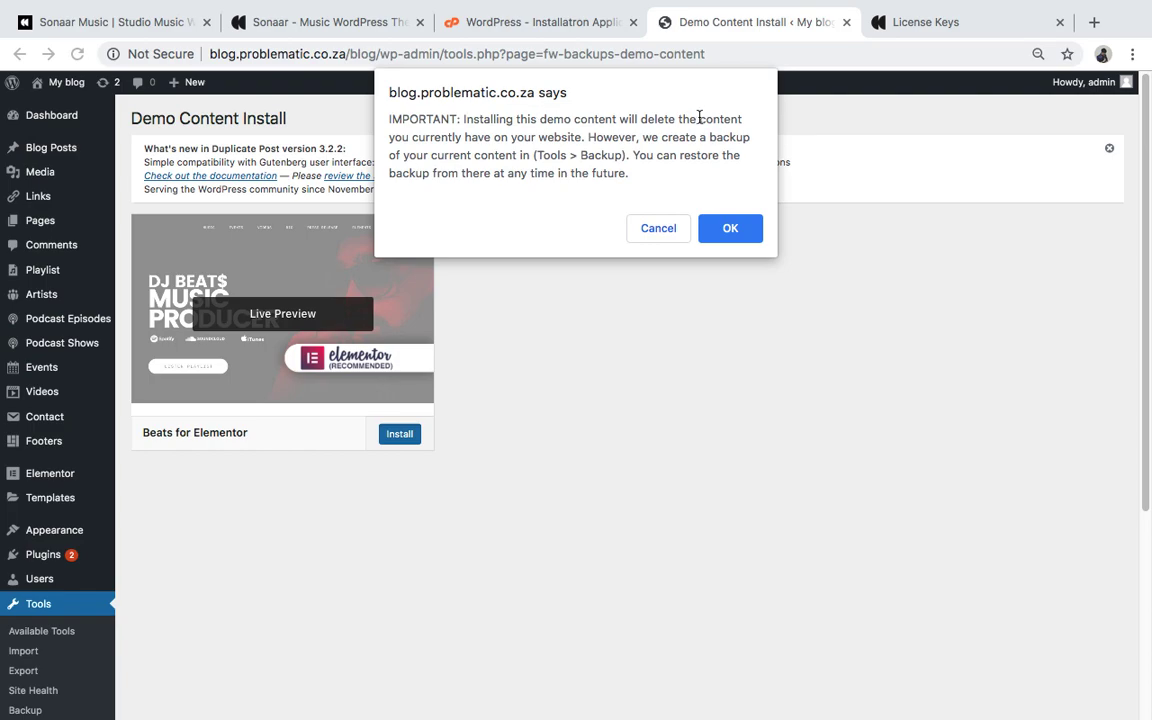
pyautogui.click(730, 228)
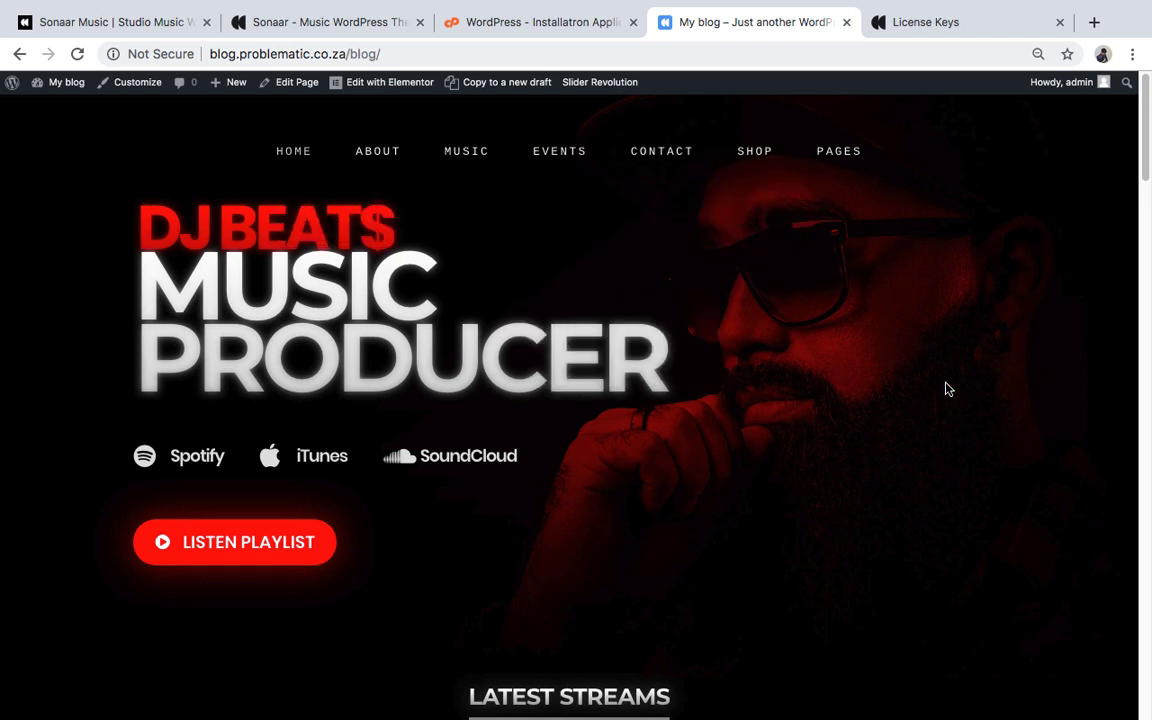
# Review the blog's front page from the hero banner through Latest Streams to the Instagram section.
pyautogui.scroll(-1, 426, 292)
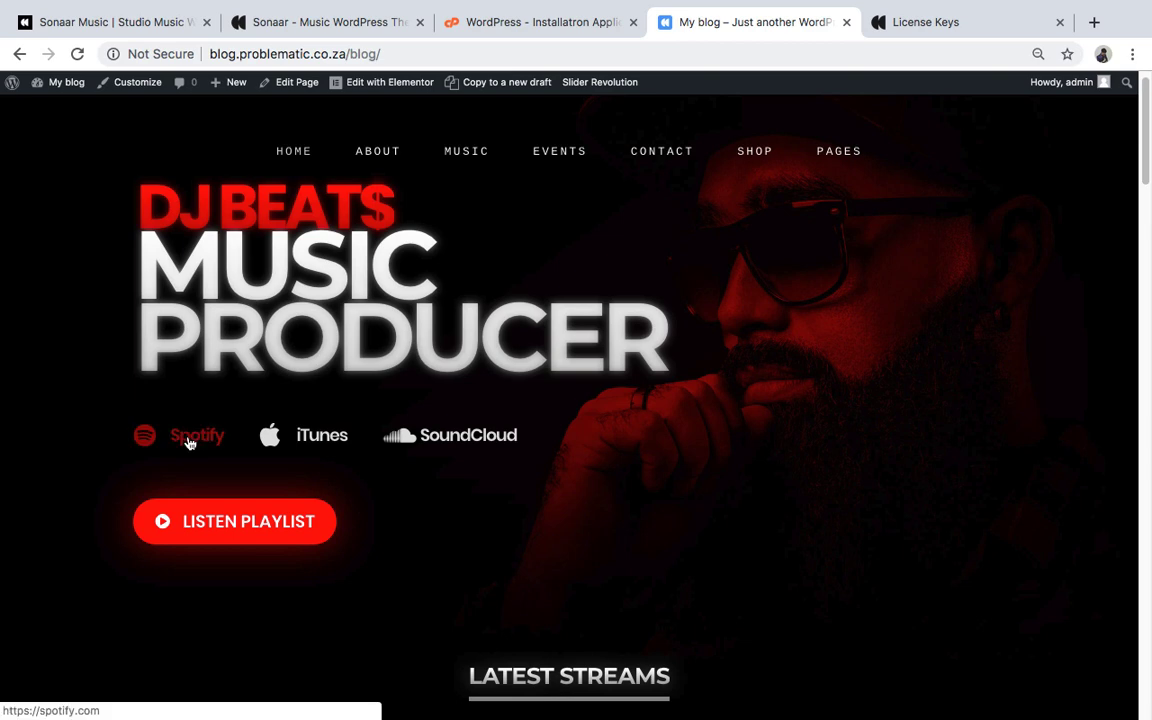
pyautogui.scroll(-5, 465, 452)
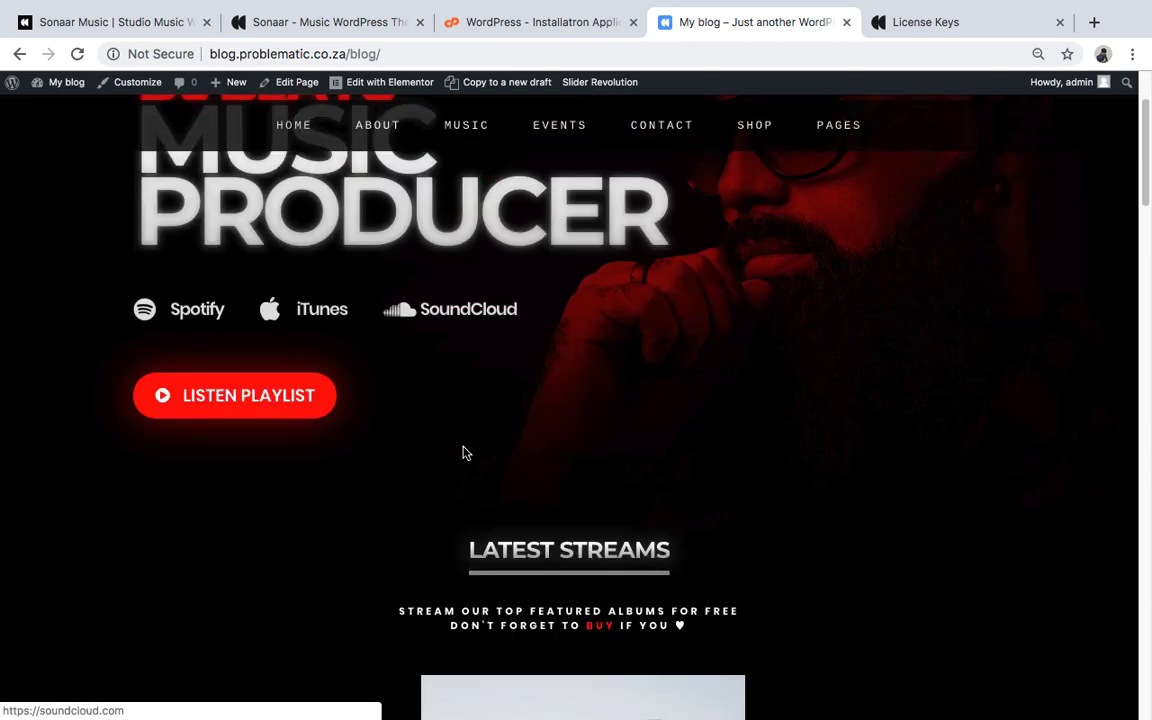
pyautogui.scroll(-3, 801, 479)
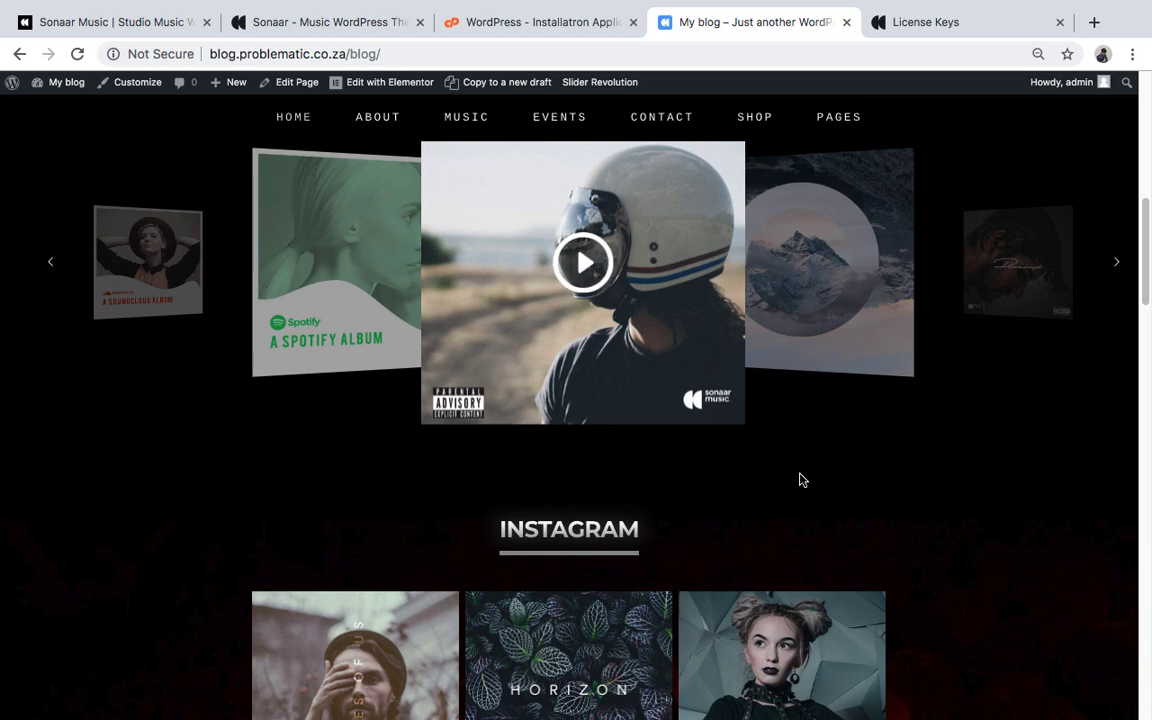
# Review the whole front page, from the hero banner and Latest Streams through Weekly Mix and DJ Beat$ to the social and booking tiles.
pyautogui.scroll(-6, 800, 480)
pyautogui.scroll(-4, 800, 480)
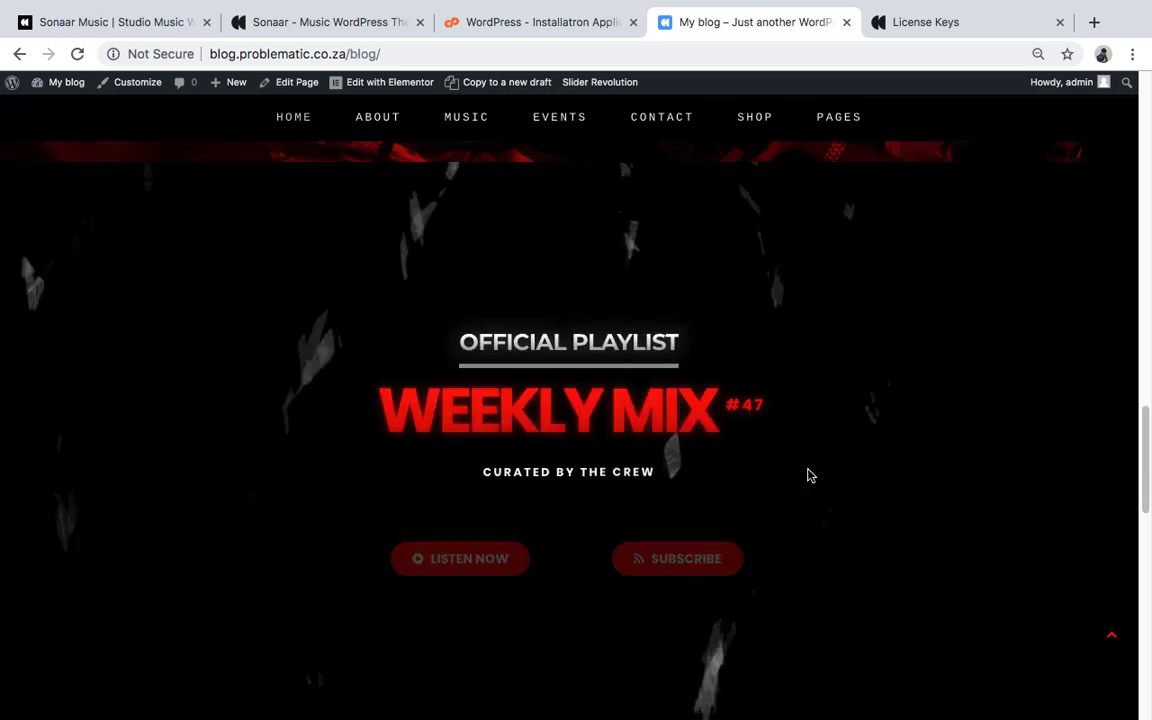
pyautogui.scroll(-7, 815, 412)
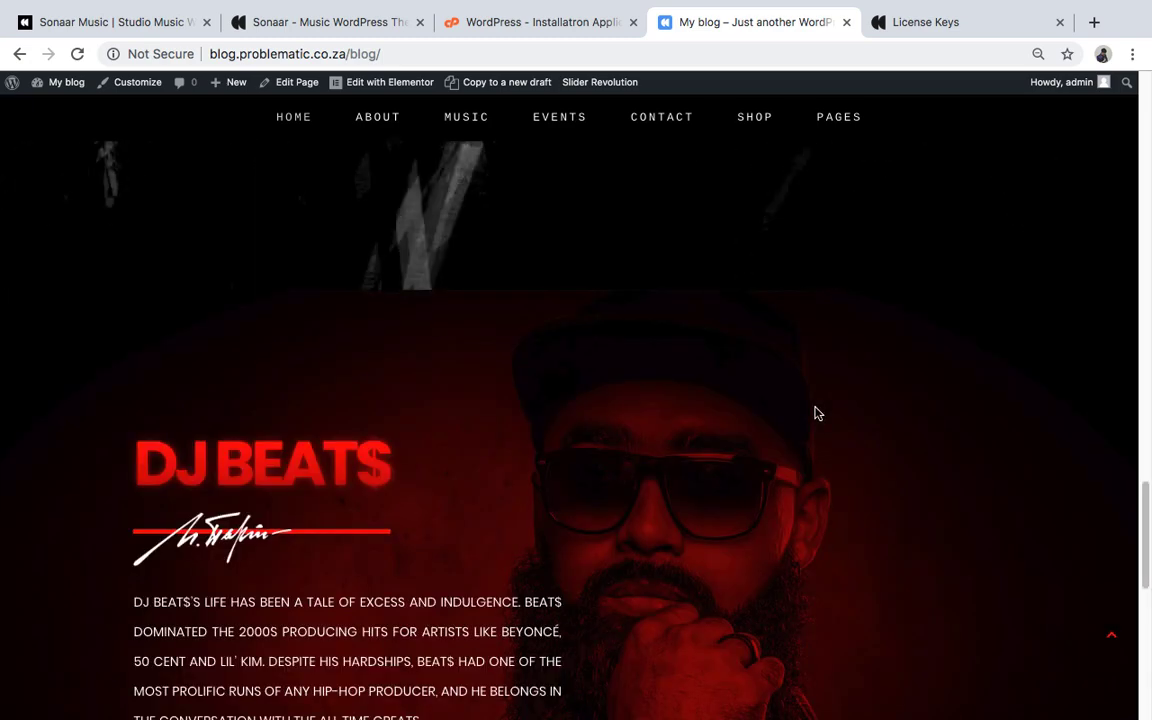
pyautogui.scroll(-3, 815, 412)
pyautogui.scroll(15, 815, 412)
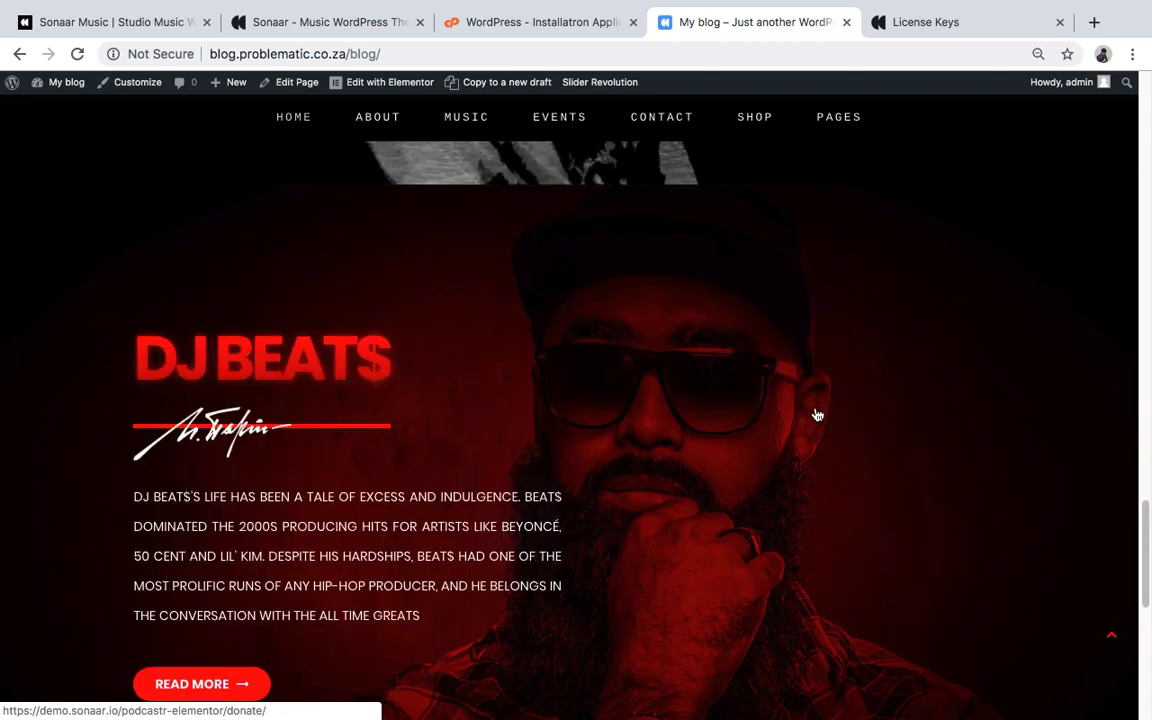
pyautogui.scroll(5, 816, 411)
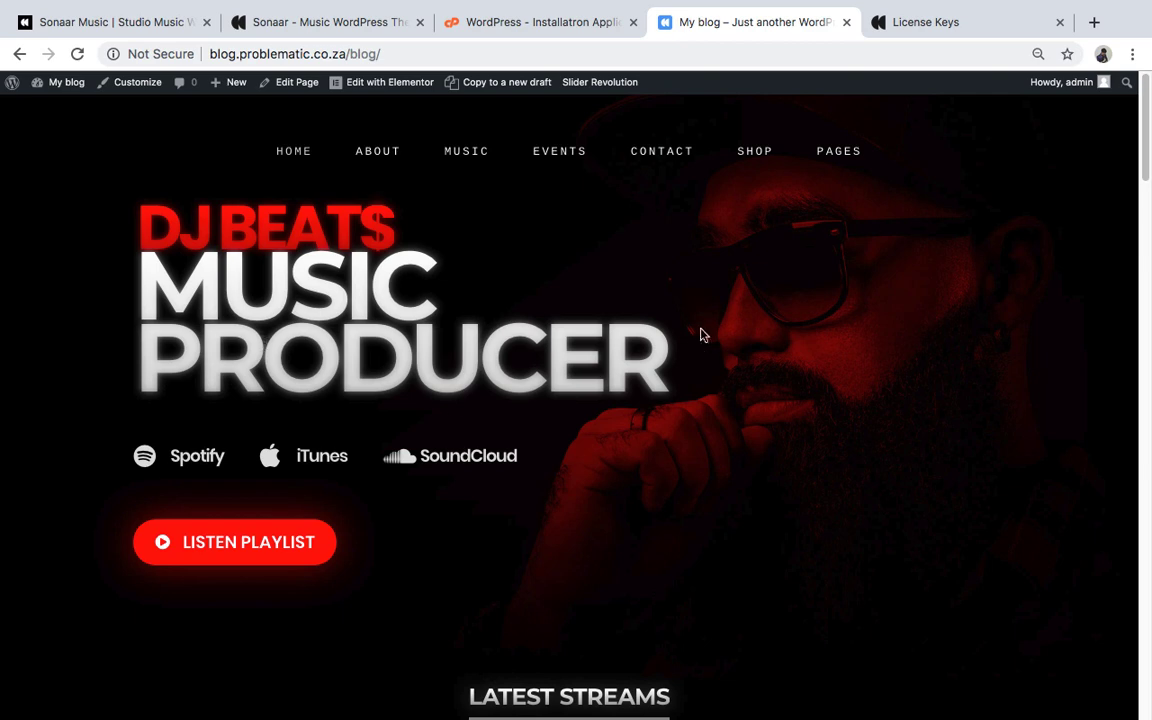
pyautogui.scroll(-5, 701, 335)
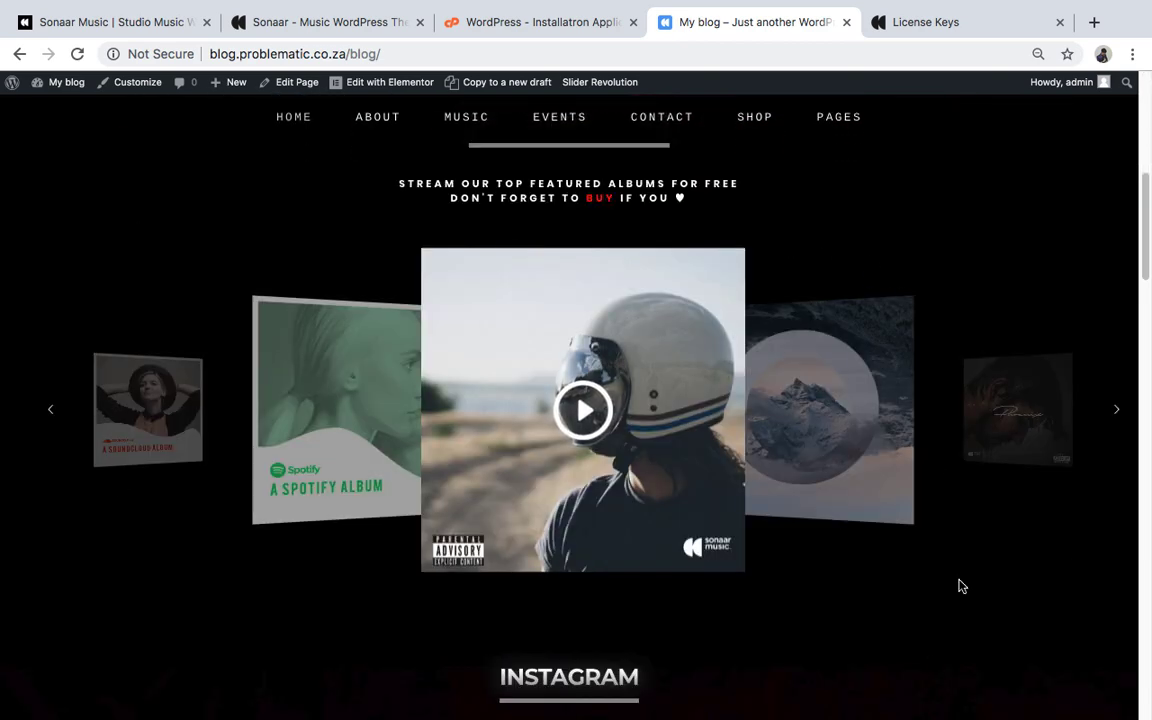
pyautogui.scroll(-6, 958, 586)
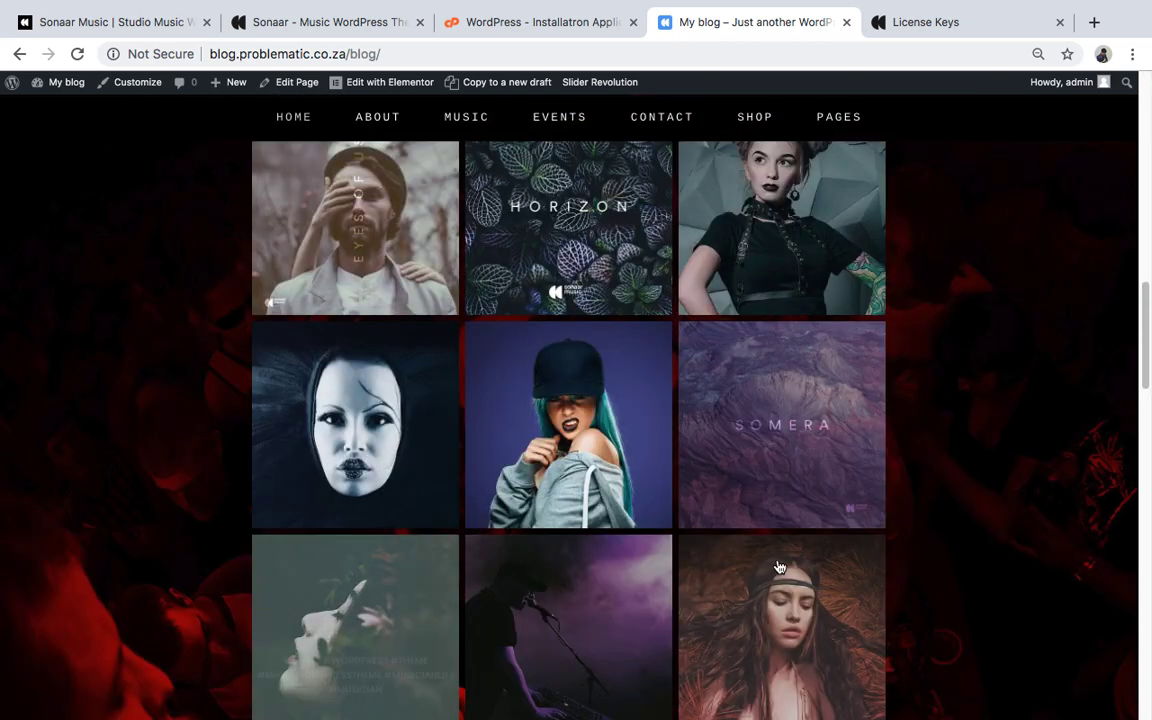
pyautogui.scroll(-10, 777, 568)
pyautogui.scroll(-10, 818, 580)
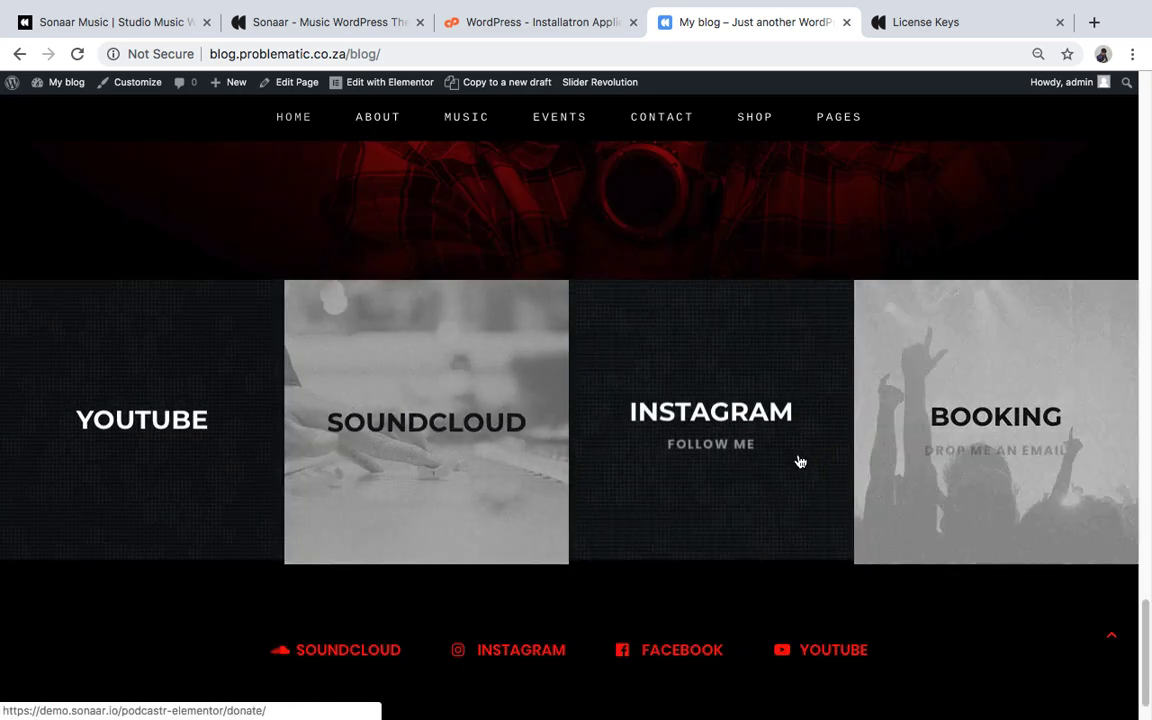
pyautogui.scroll(15, 800, 480)
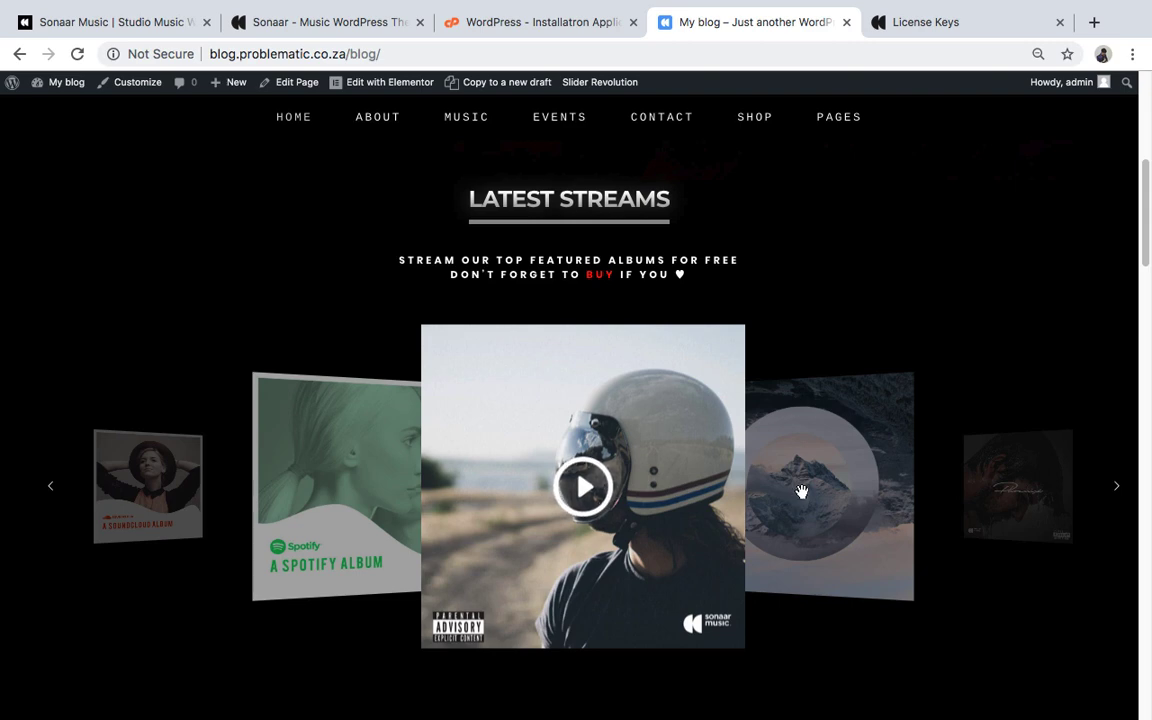
pyautogui.scroll(5, 802, 483)
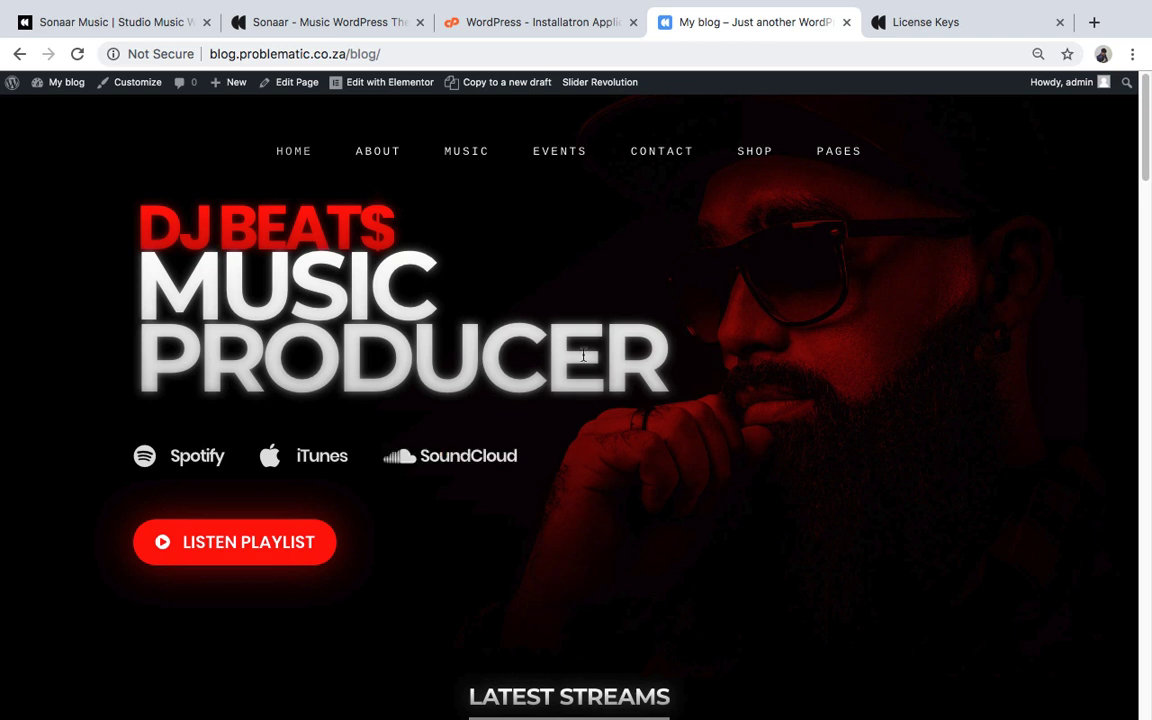
# Open the site's home page for editing with Elementor.
pyautogui.moveTo(405, 93)
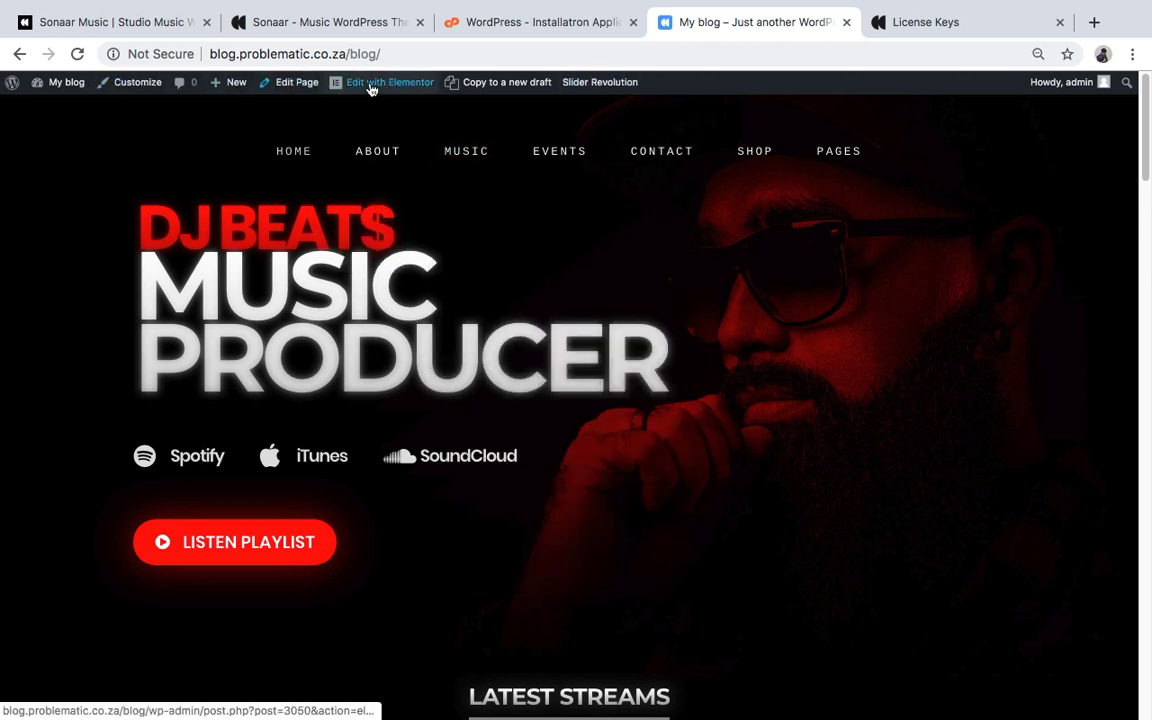
pyautogui.moveTo(371, 88)
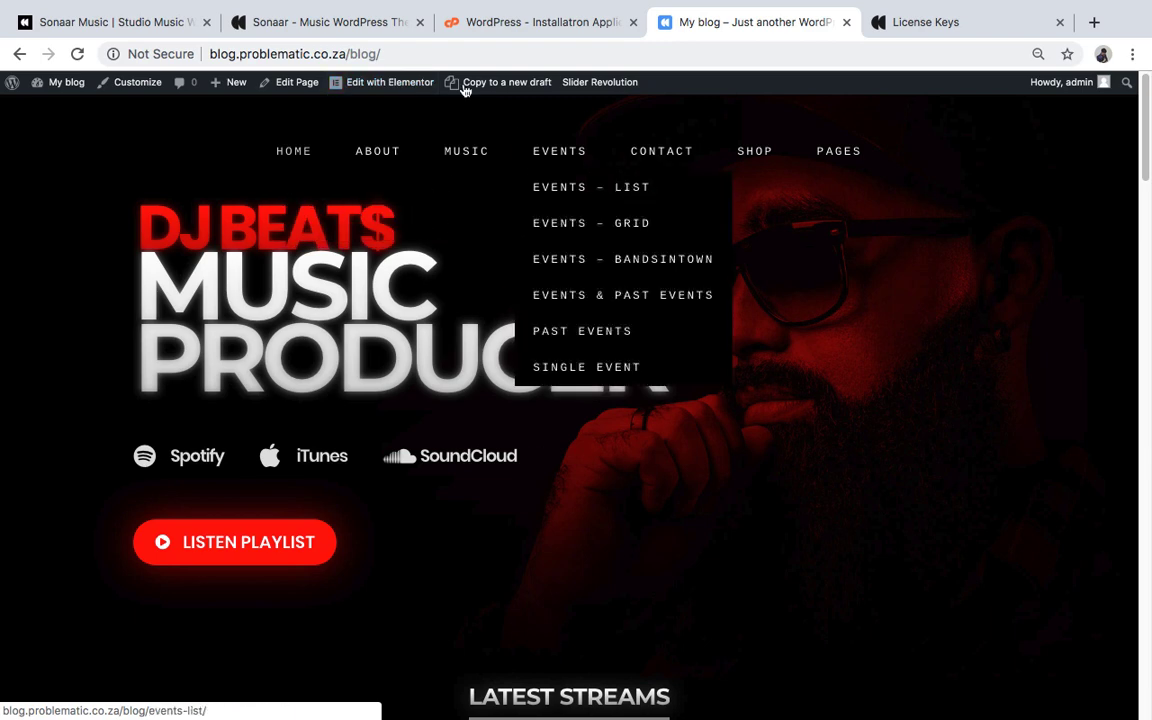
pyautogui.scroll(-5, 634, 431)
pyautogui.scroll(-1, 689, 535)
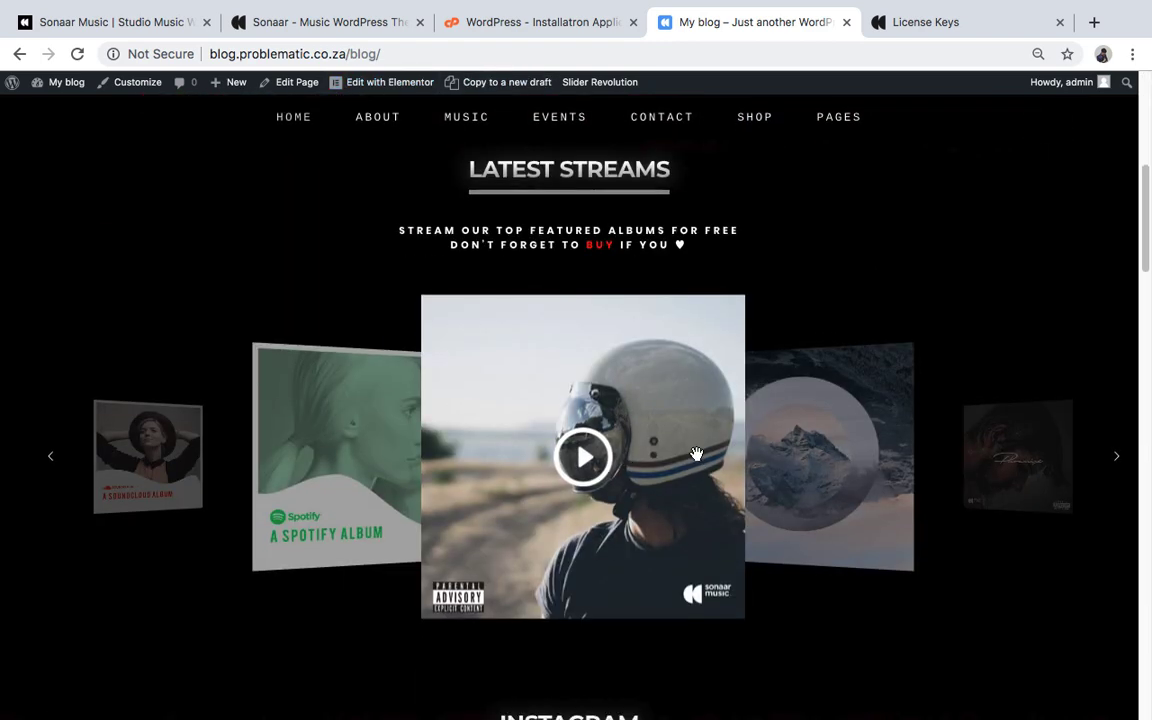
pyautogui.scroll(6, 694, 455)
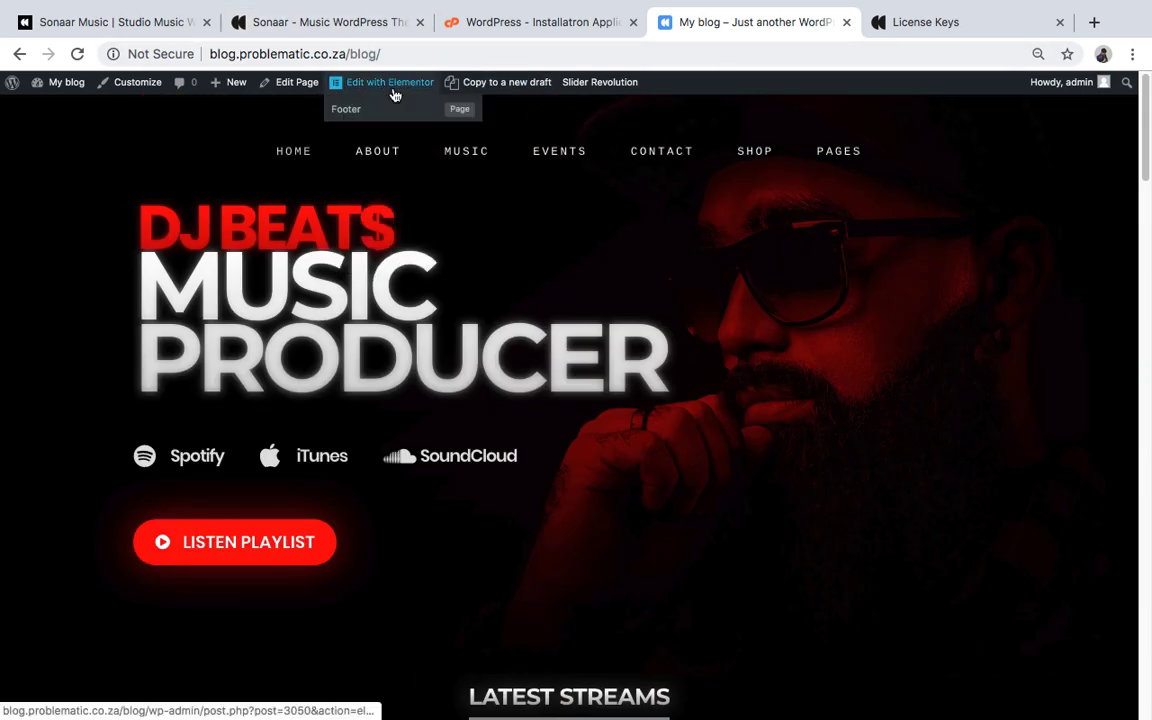
pyautogui.click(406, 94)
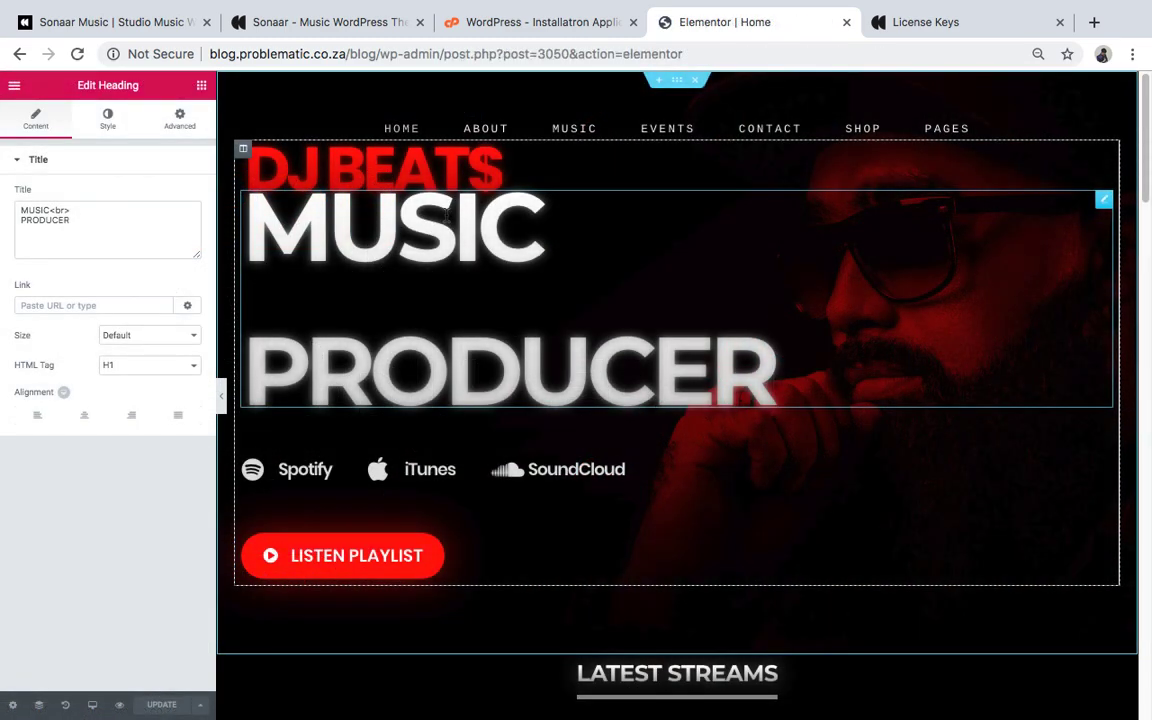
# Replace the hero banner's "DJ Beat$" heading text with "REGGIE BEATZ".
pyautogui.moveTo(477, 172); pyautogui.dragTo(360, 168)
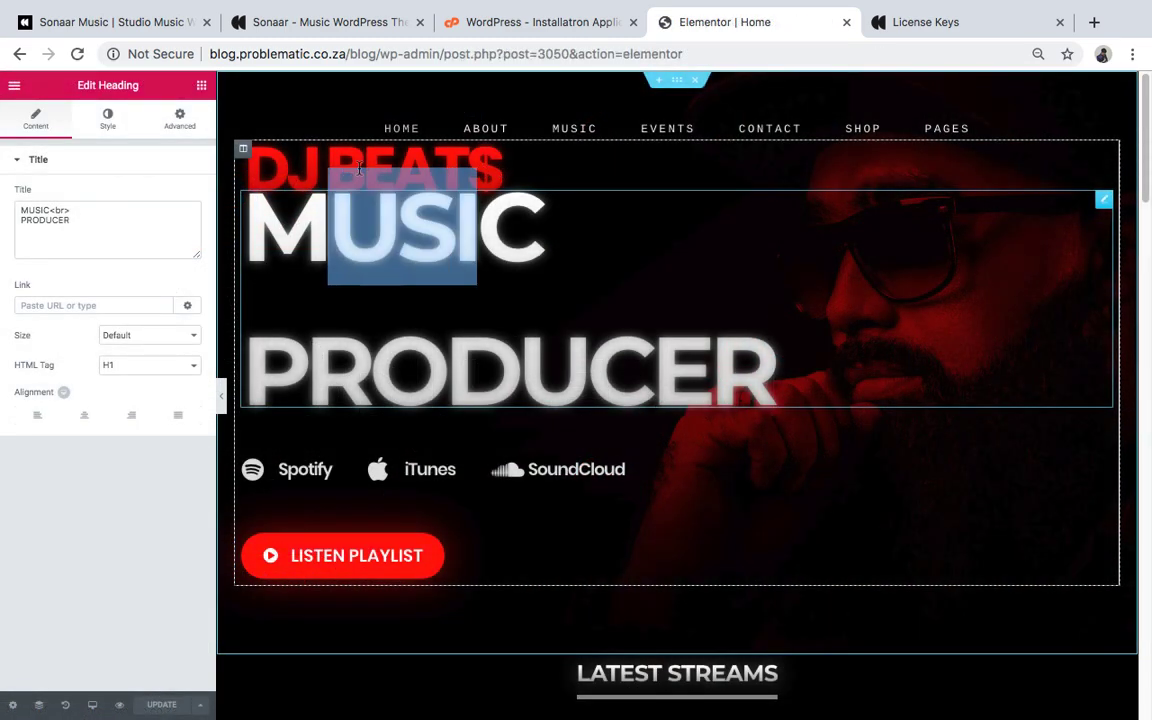
pyautogui.click(502, 198)
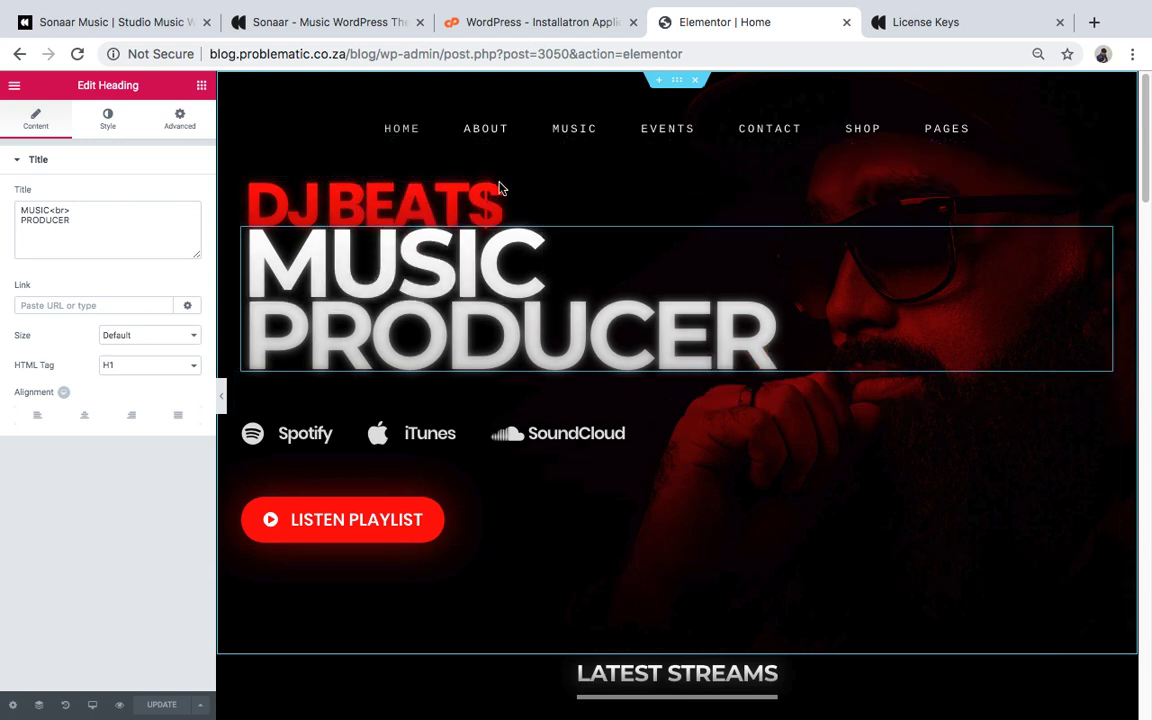
pyautogui.click(505, 203)
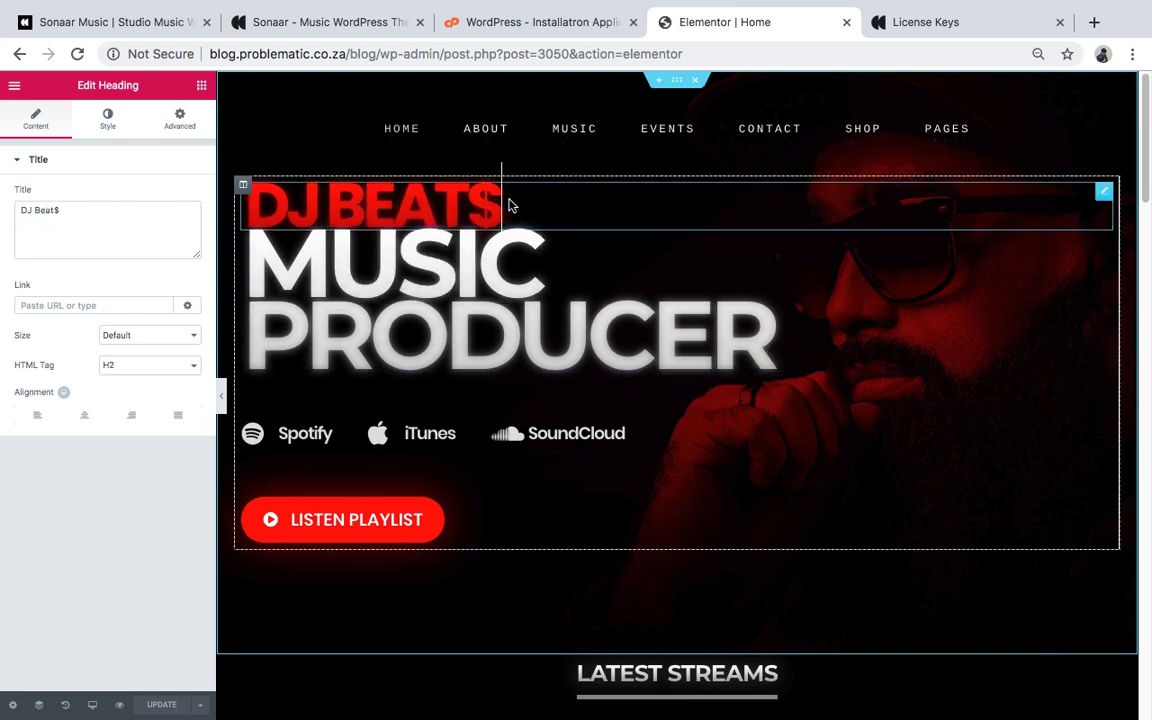
pyautogui.press('BackSpace')
pyautogui.press('BackSpace')
pyautogui.press('BackSpace')
pyautogui.press('BackSpace')
pyautogui.press('BackSpace')
pyautogui.press('BackSpace')
pyautogui.press('BackSpace')
pyautogui.press('BackSpace')
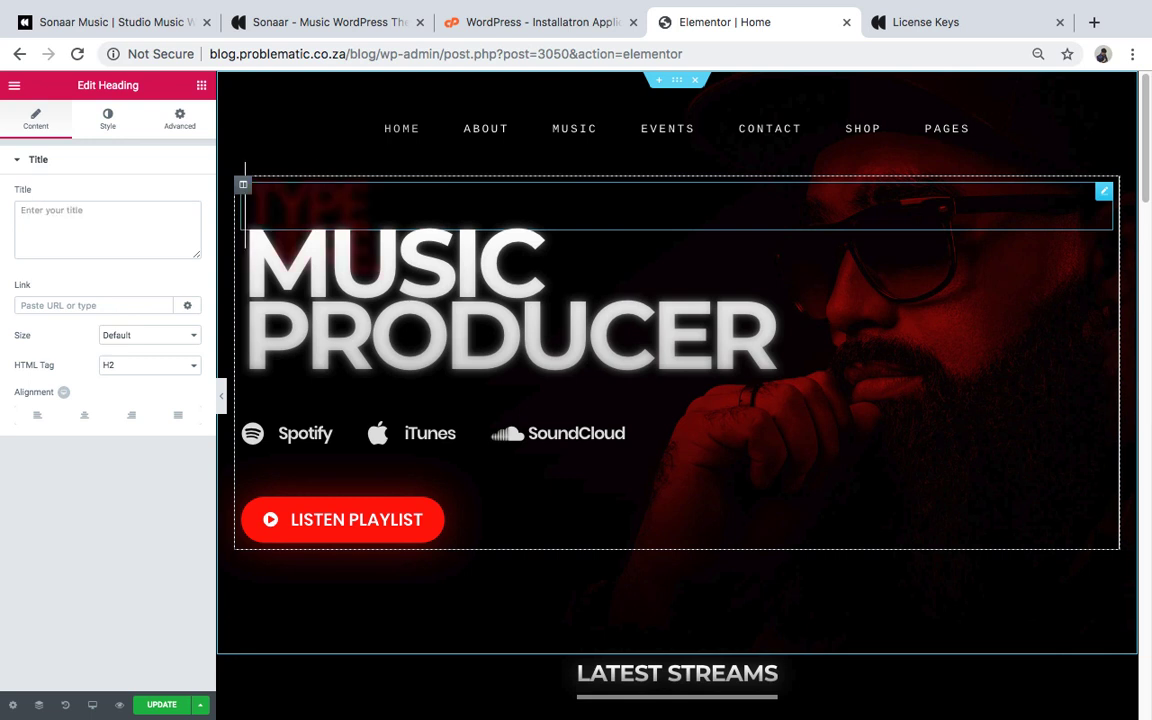
pyautogui.write('RE')
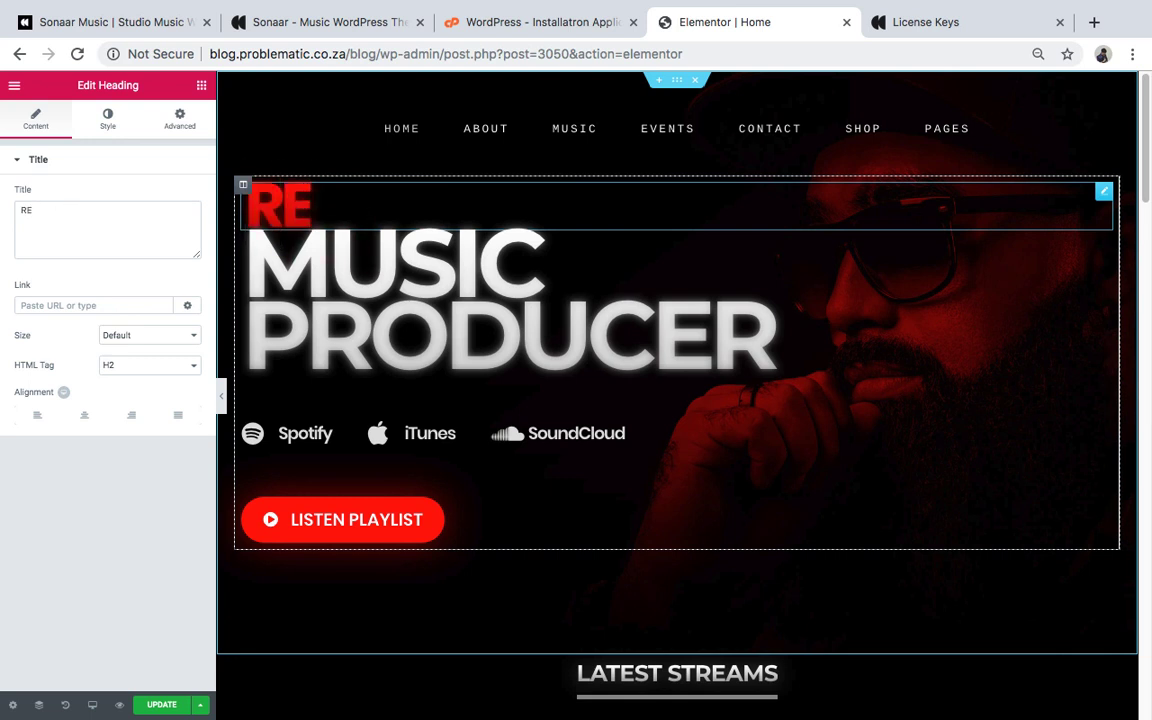
pyautogui.write('GGIE')
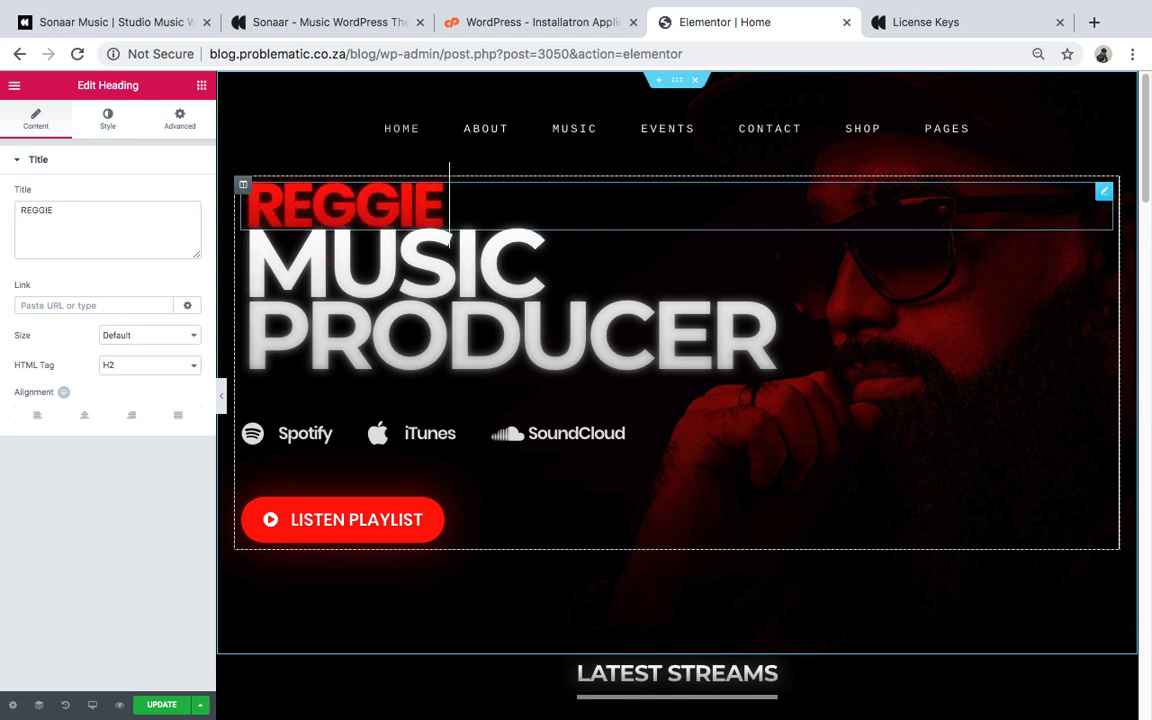
pyautogui.write(' BEATZ')
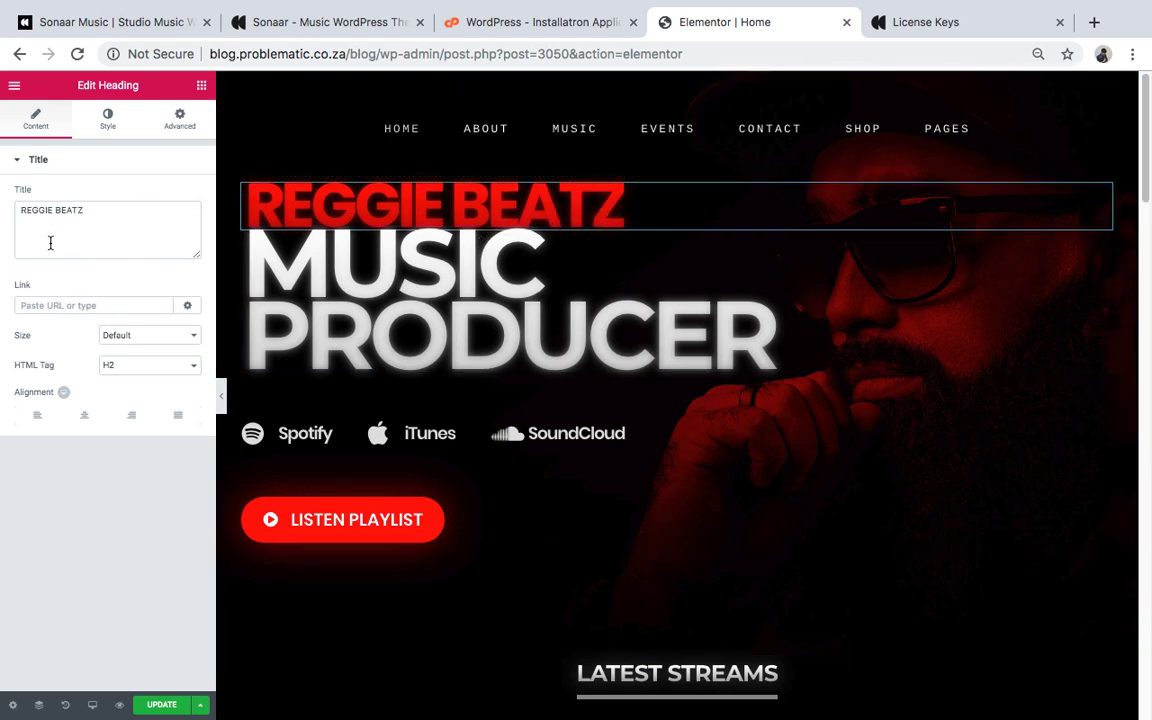
# Disable the gradient text colour in the REGGIE BEATZ heading's style.
pyautogui.click(107, 133)
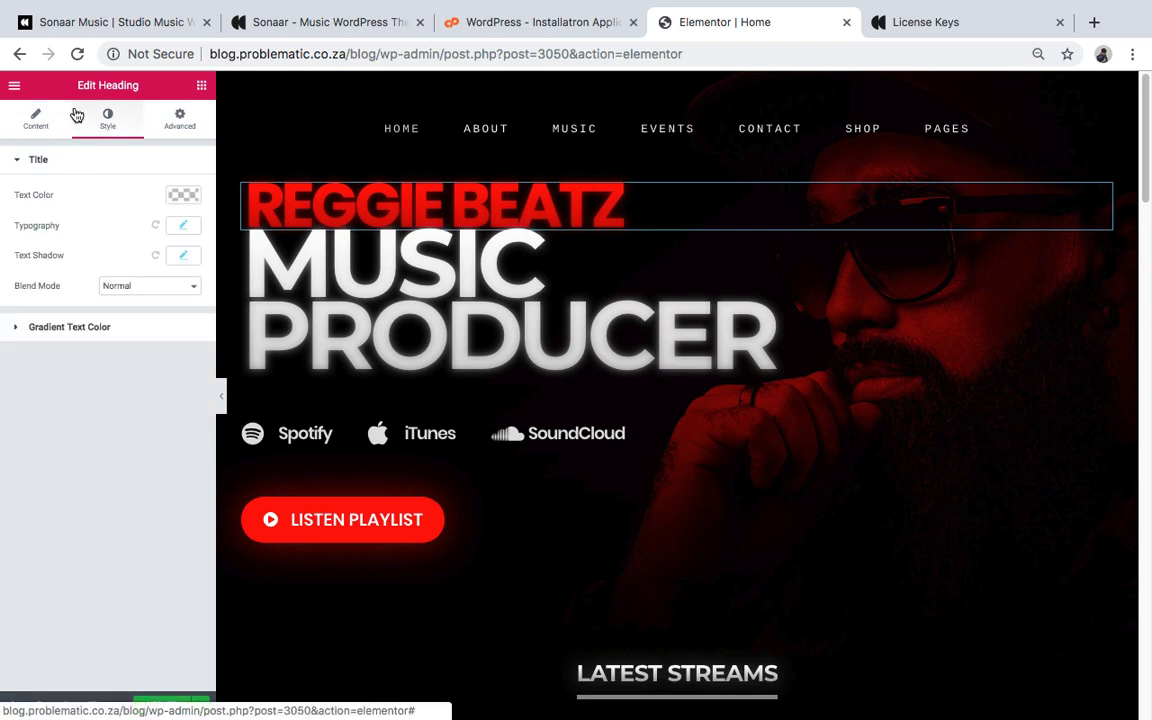
pyautogui.click(172, 199)
pyautogui.click(158, 168)
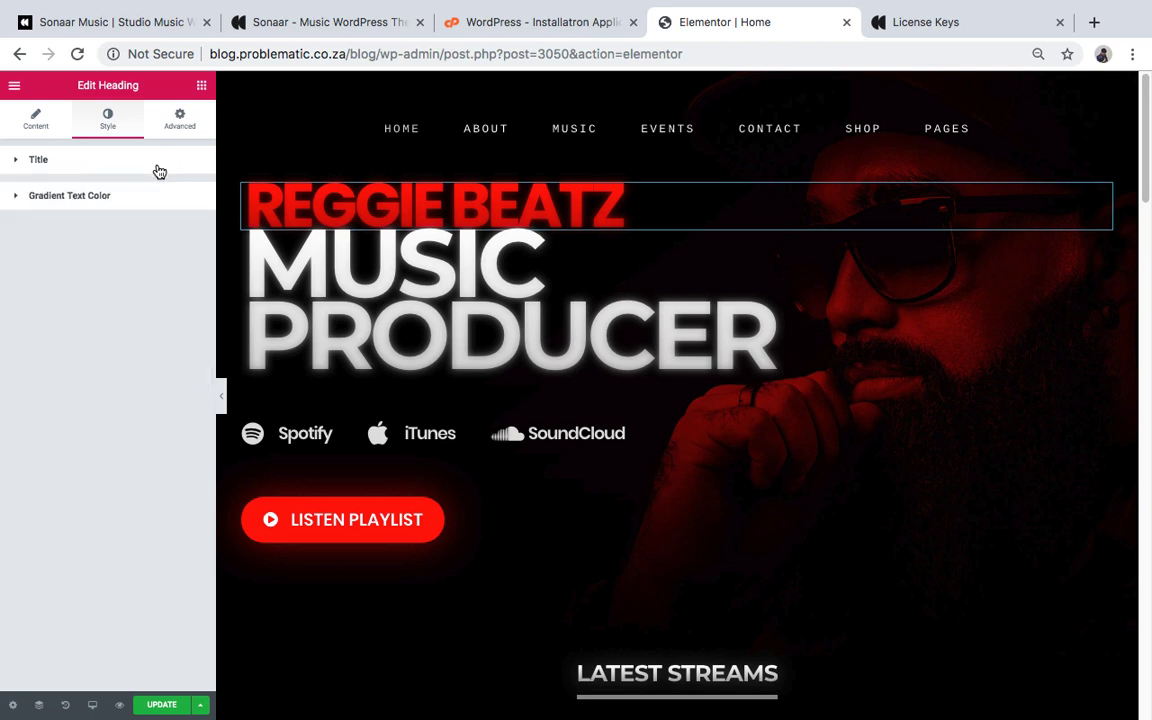
pyautogui.click(76, 195)
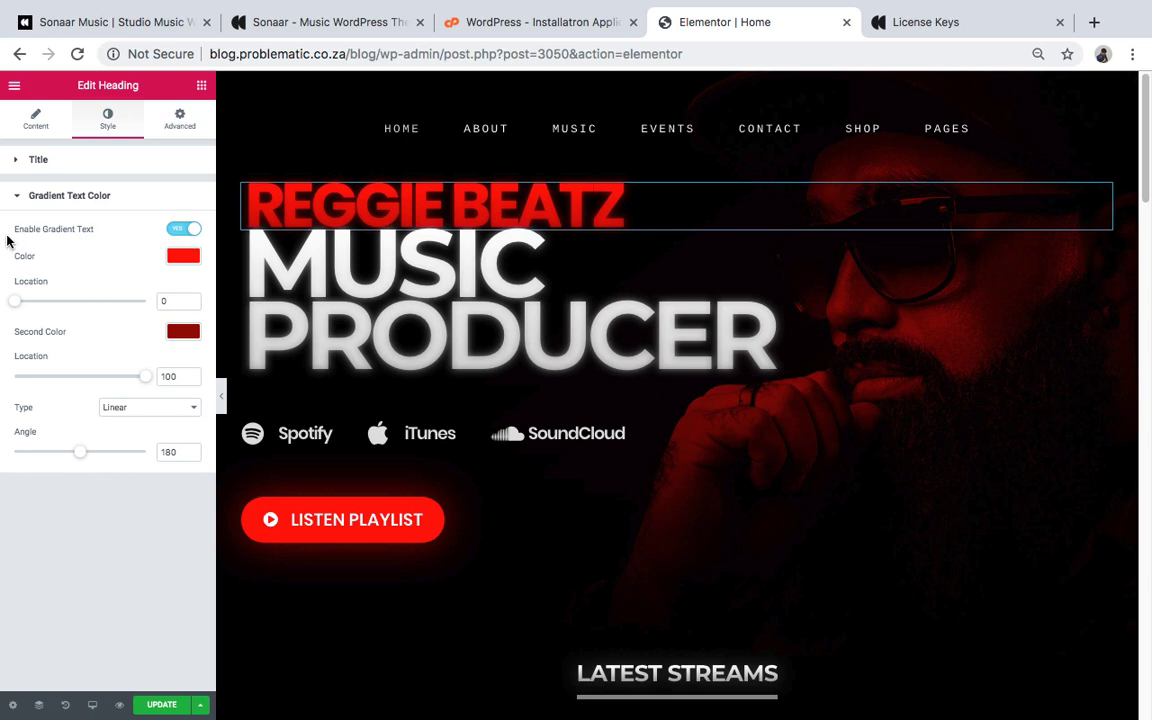
pyautogui.click(177, 232)
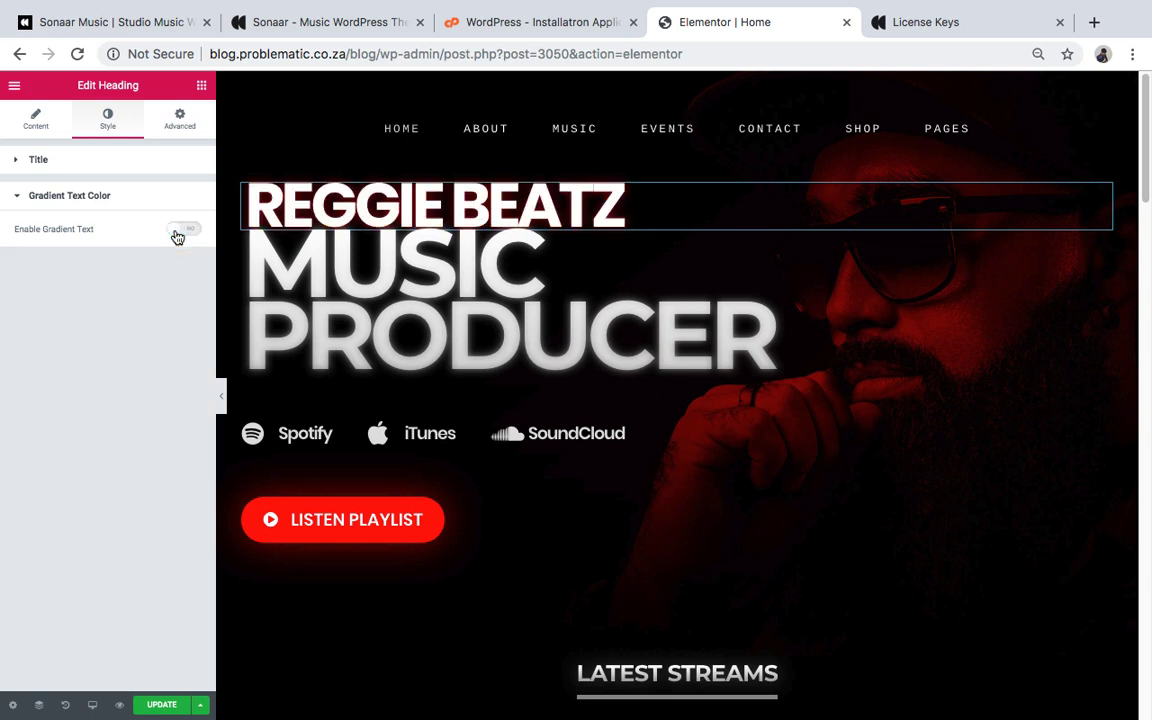
# Try red, black and grey-blue swatches for the REGGIE BEATZ heading's text colour, and set it to blue #033ac4.
pyautogui.click(40, 161)
pyautogui.click(89, 327)
pyautogui.click(166, 161)
pyautogui.click(179, 195)
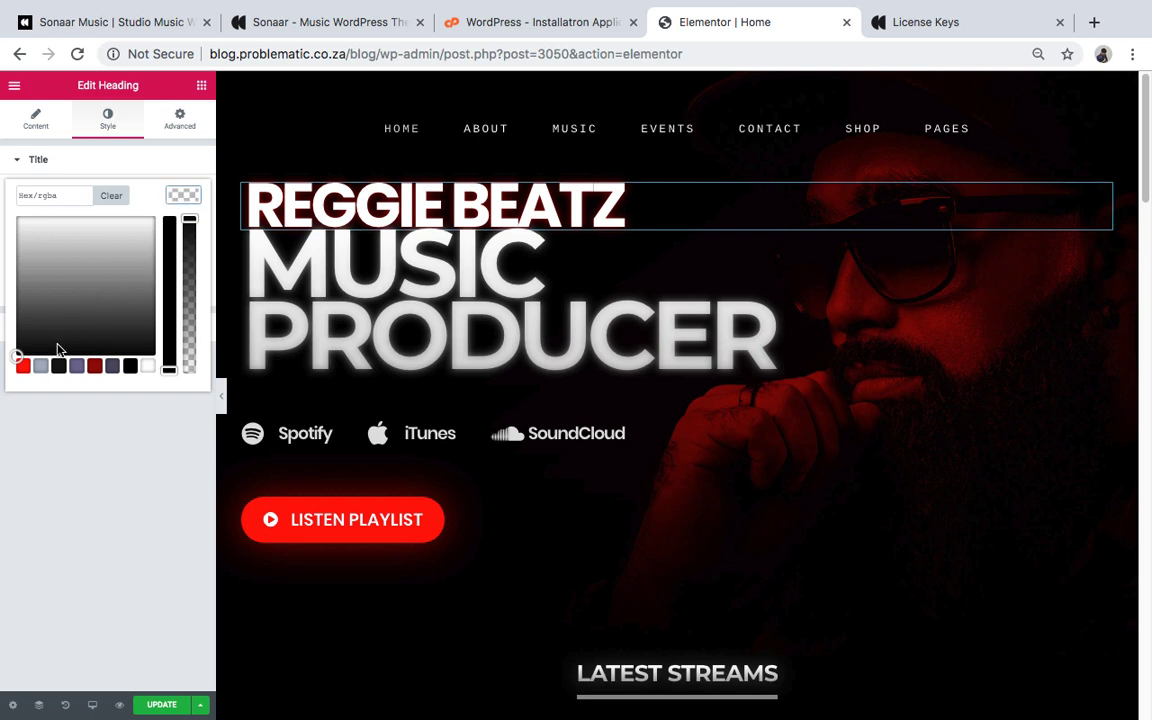
pyautogui.click(24, 366)
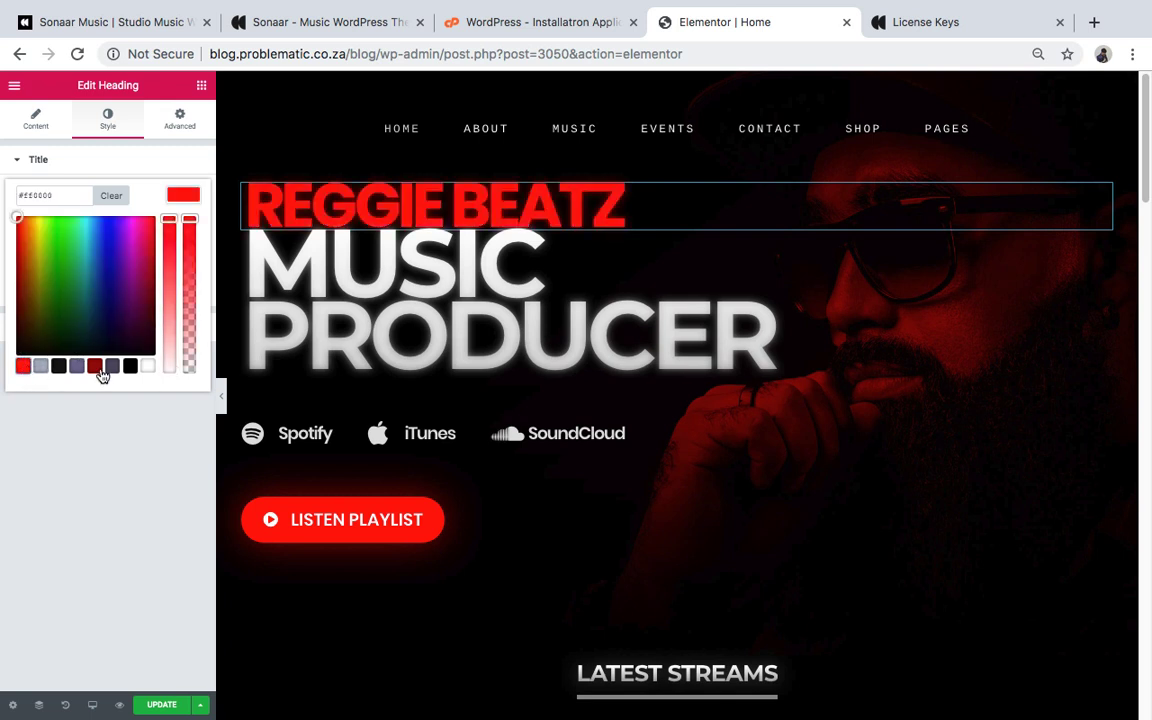
pyautogui.click(130, 366)
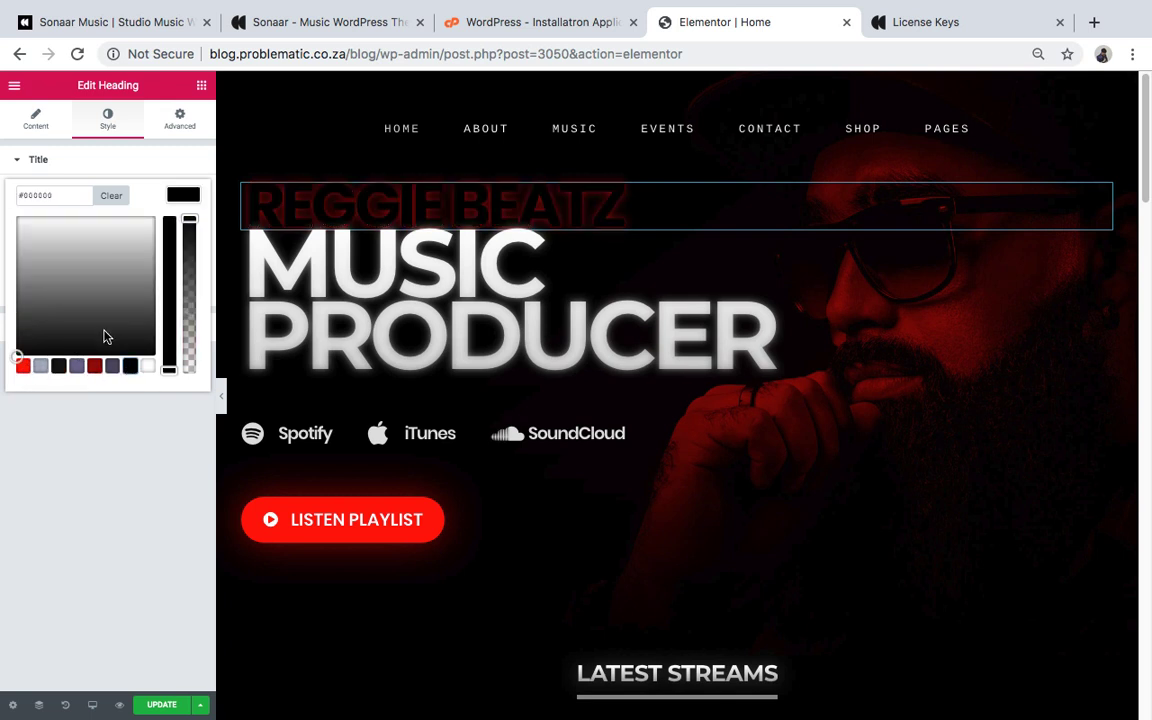
pyautogui.click(40, 366)
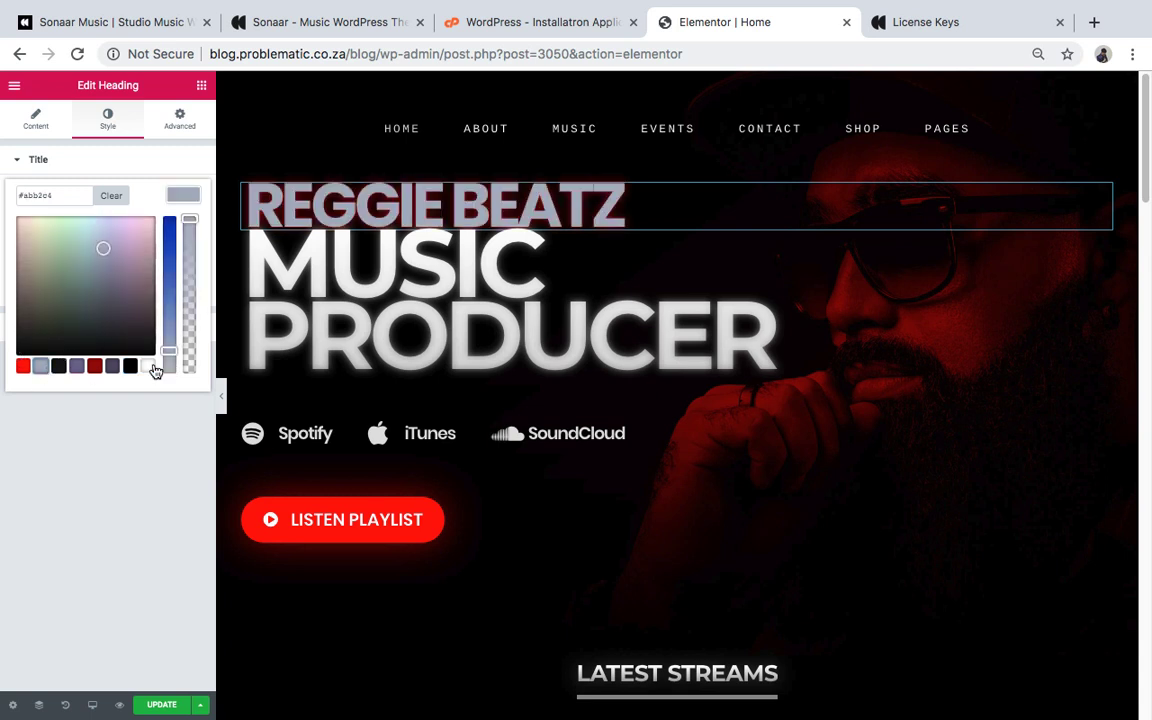
pyautogui.click(172, 296)
pyautogui.moveTo(172, 294); pyautogui.dragTo(177, 230)
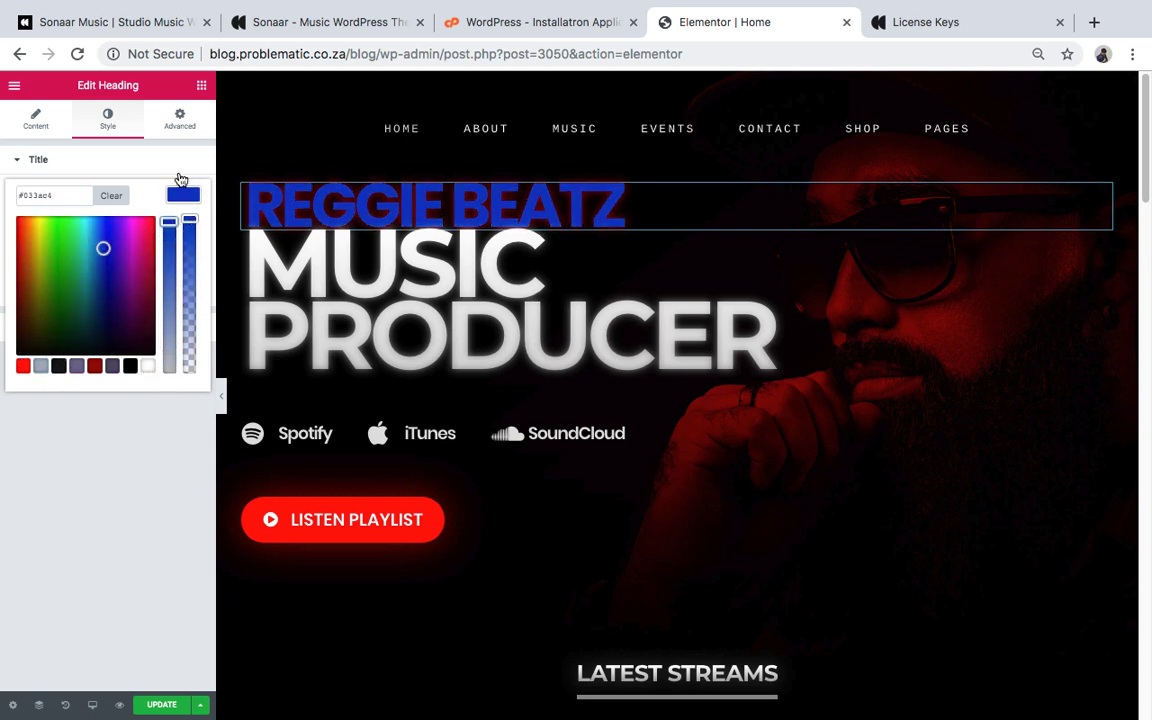
pyautogui.click(140, 157)
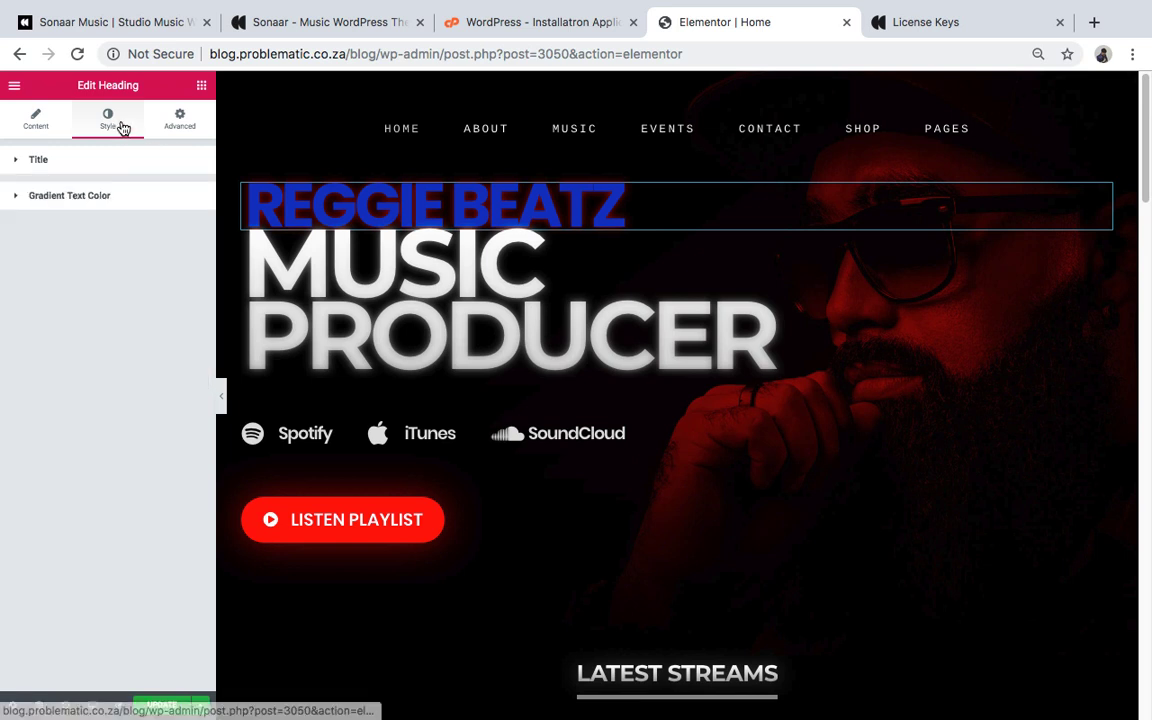
# Set the REGGIE BEATZ heading's text shadow colour to white after trying the grey-blue swatch, and reduce the shadow blur to its minimum.
pyautogui.click(70, 195)
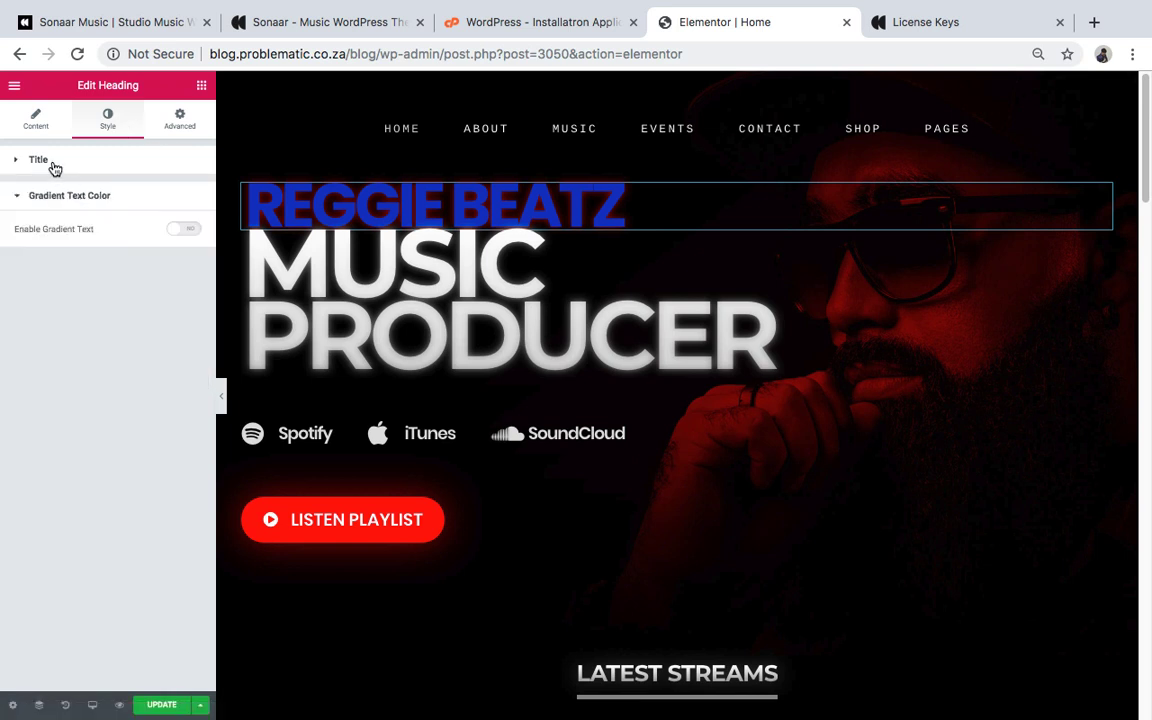
pyautogui.click(52, 163)
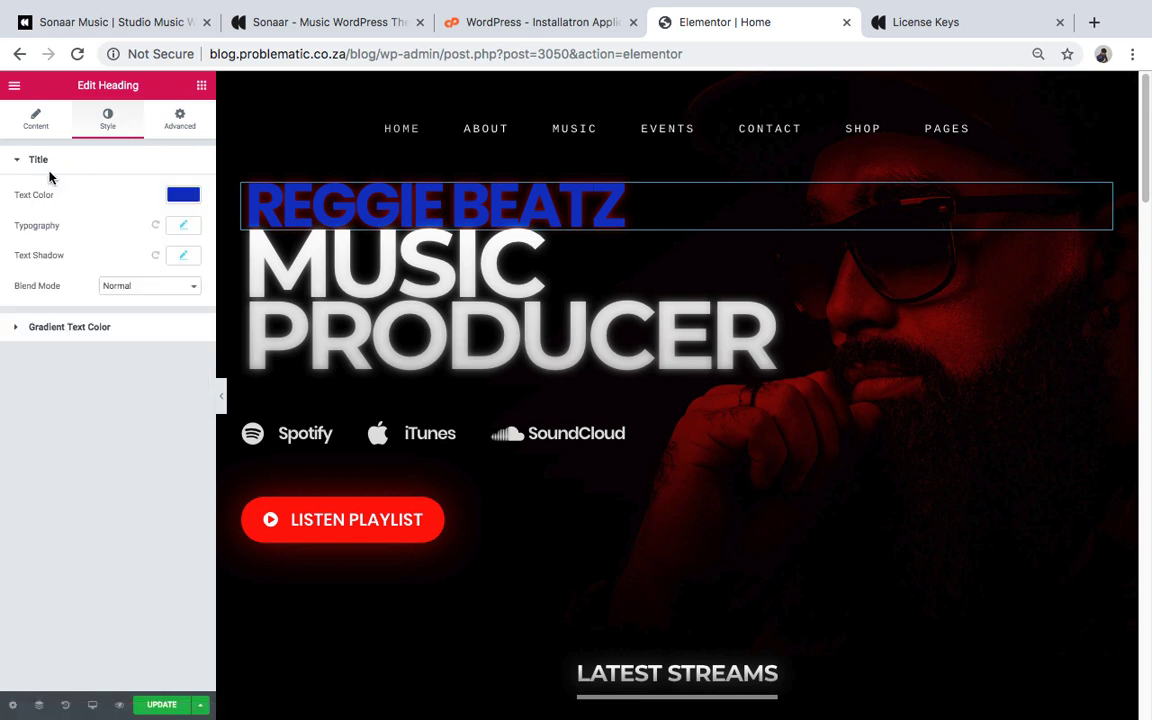
pyautogui.click(190, 258)
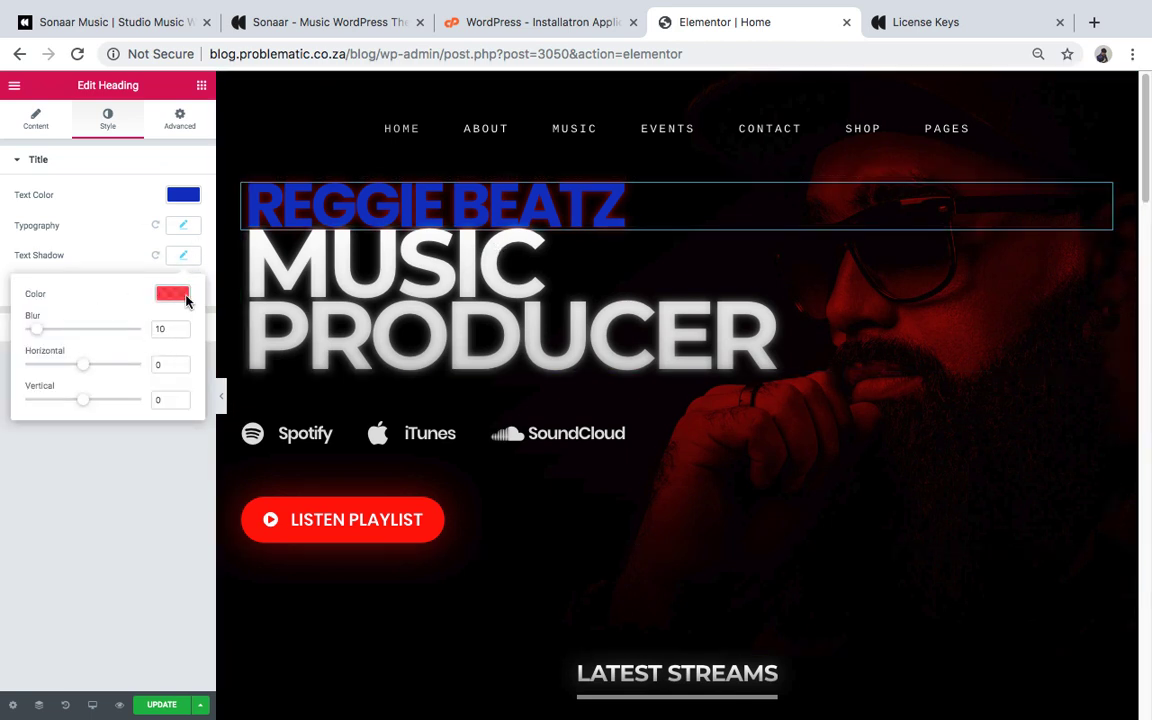
pyautogui.click(186, 300)
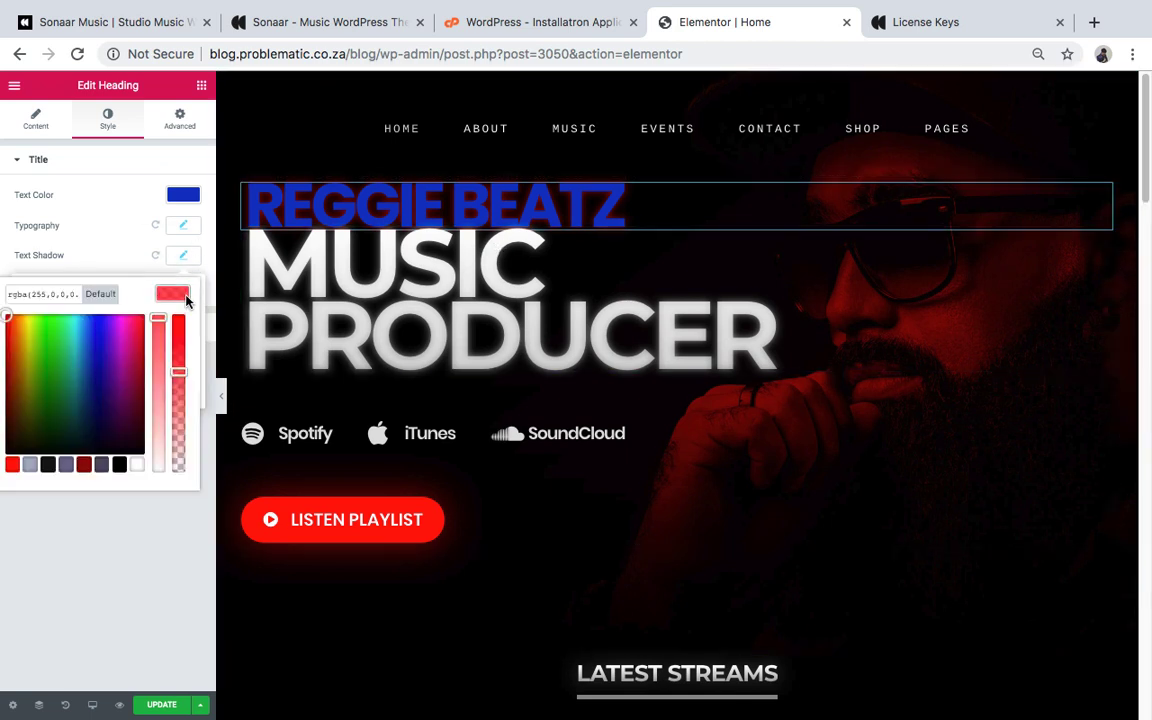
pyautogui.click(30, 465)
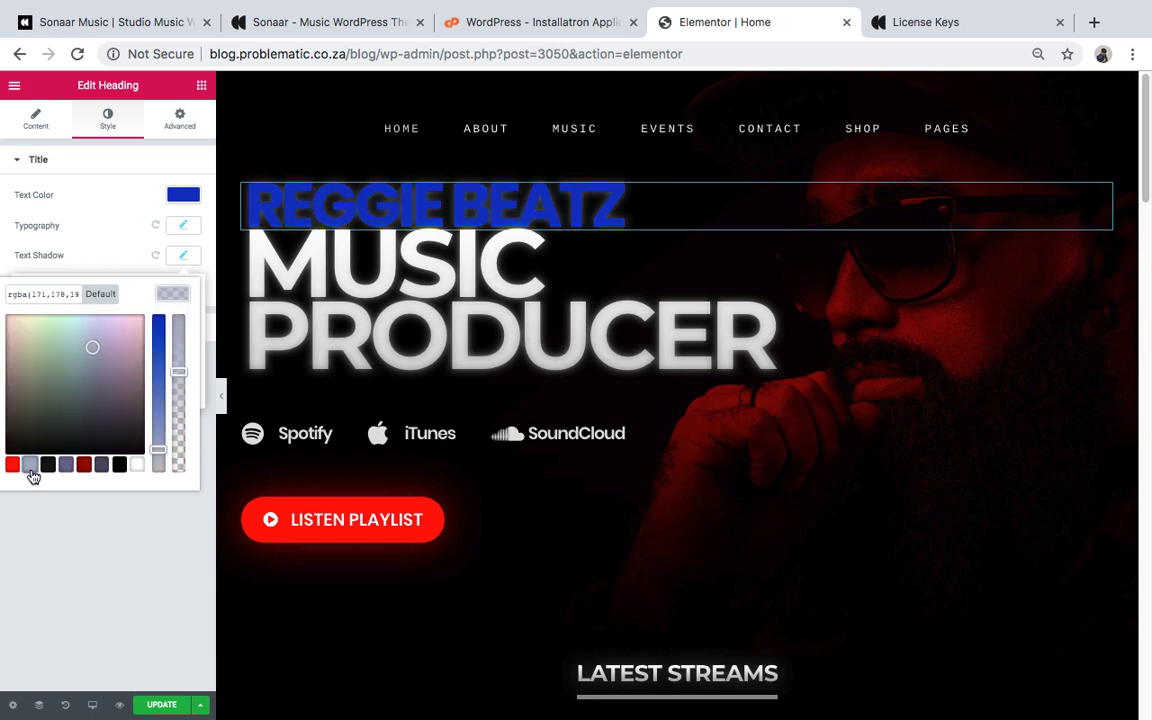
pyautogui.click(139, 468)
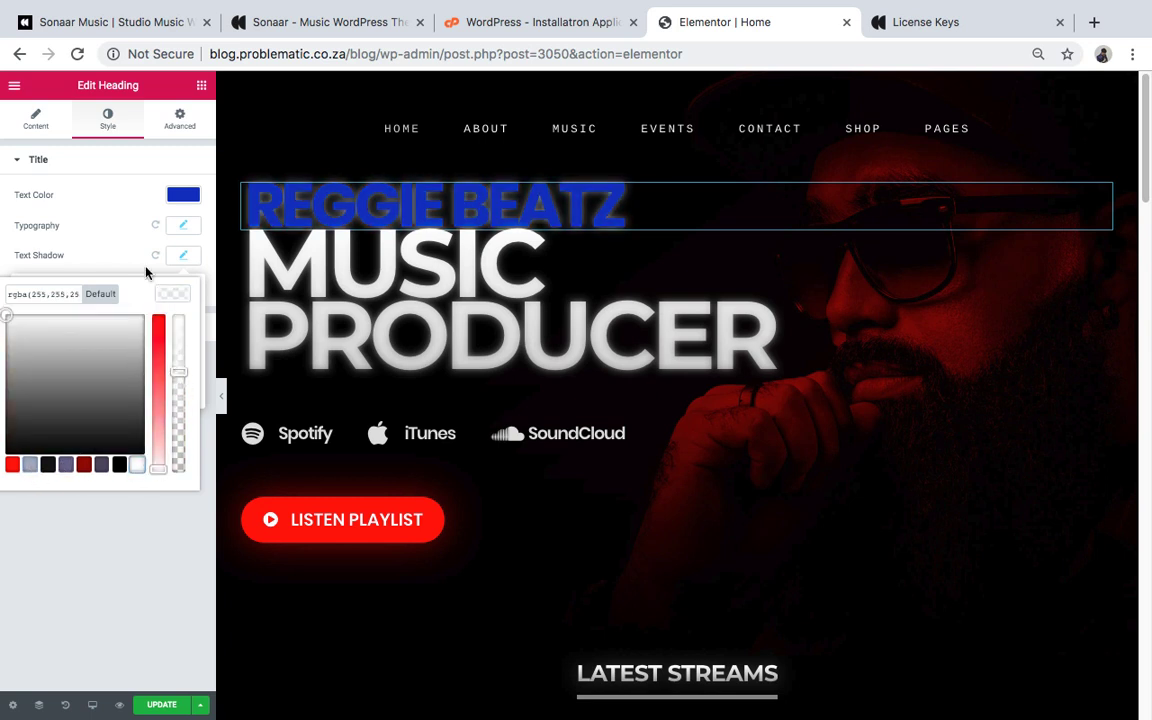
pyautogui.click(186, 228)
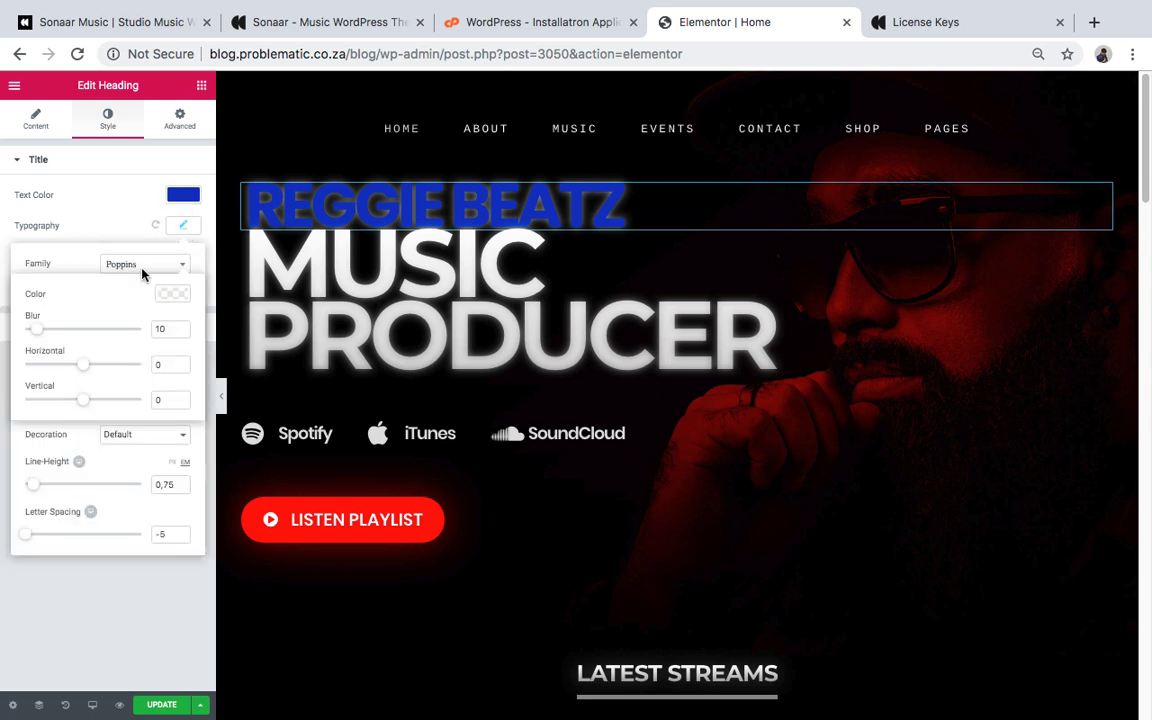
pyautogui.moveTo(39, 334); pyautogui.dragTo(5, 343)
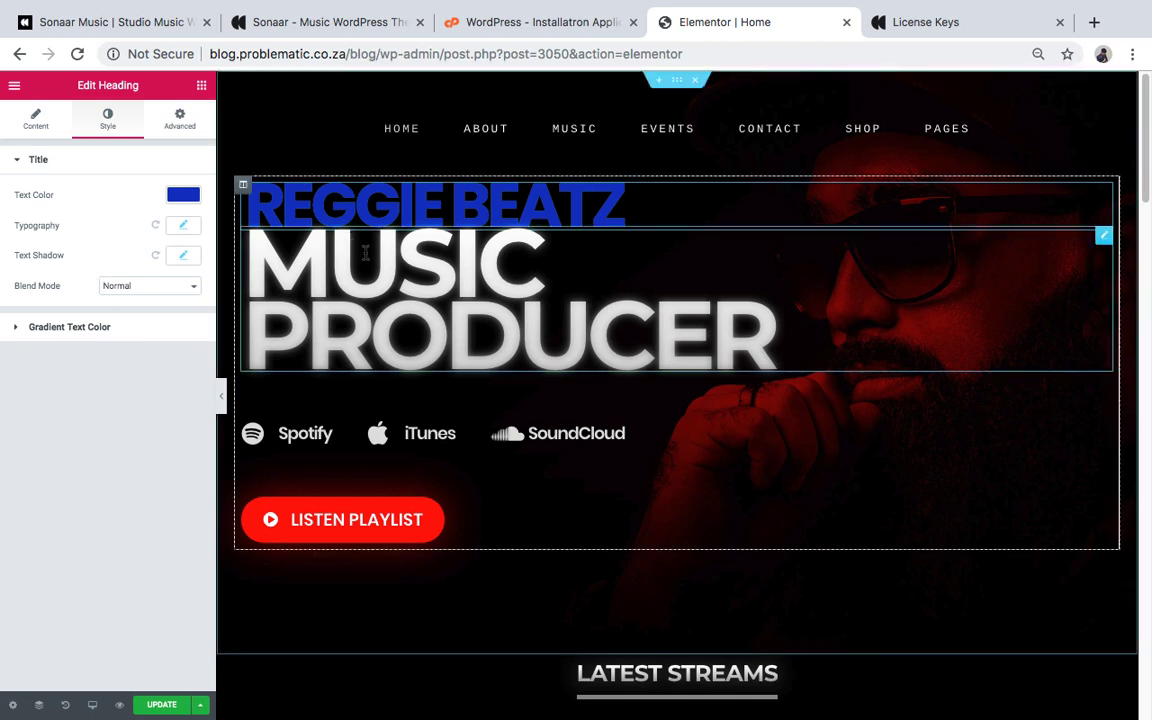
# Delete the "MUSIC PRODUCER" heading from the hero banner.
pyautogui.click(778, 350)
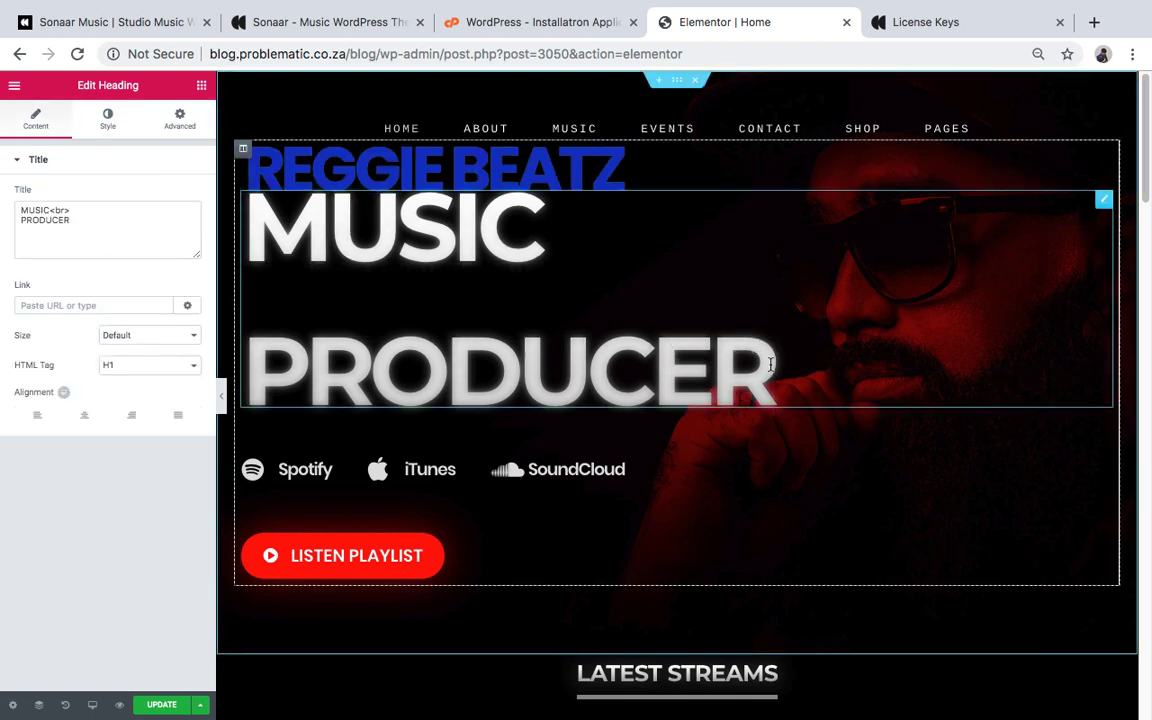
pyautogui.click(1105, 203)
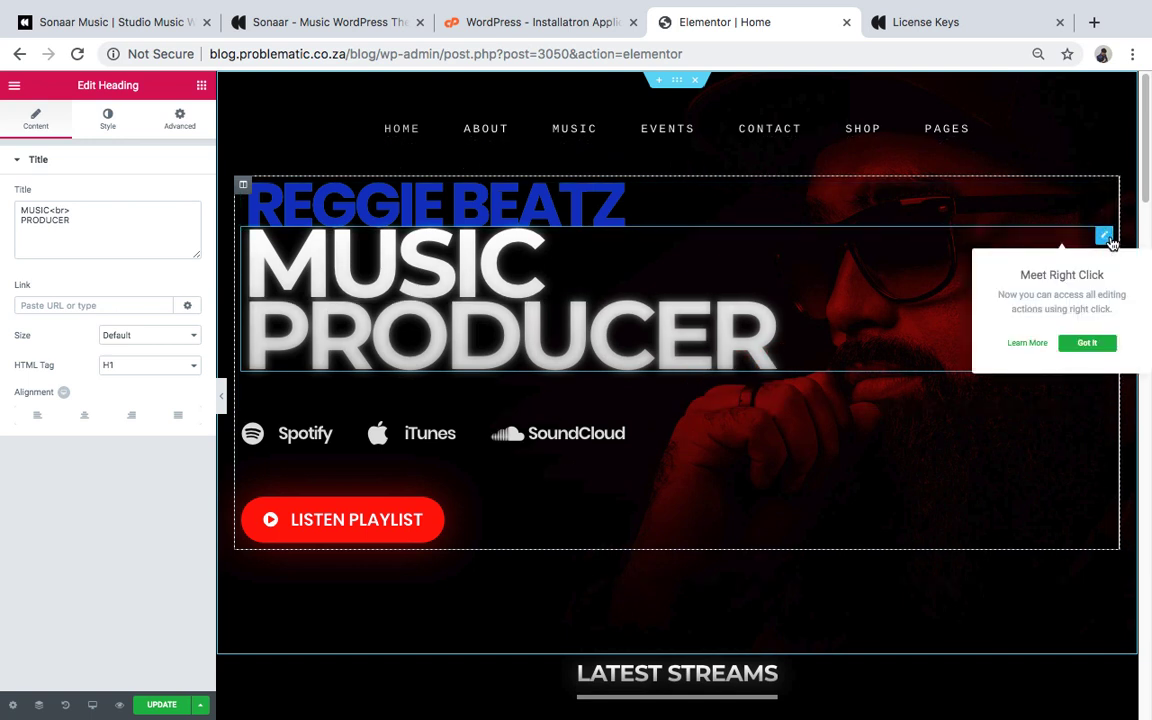
pyautogui.rightClick(1108, 242)
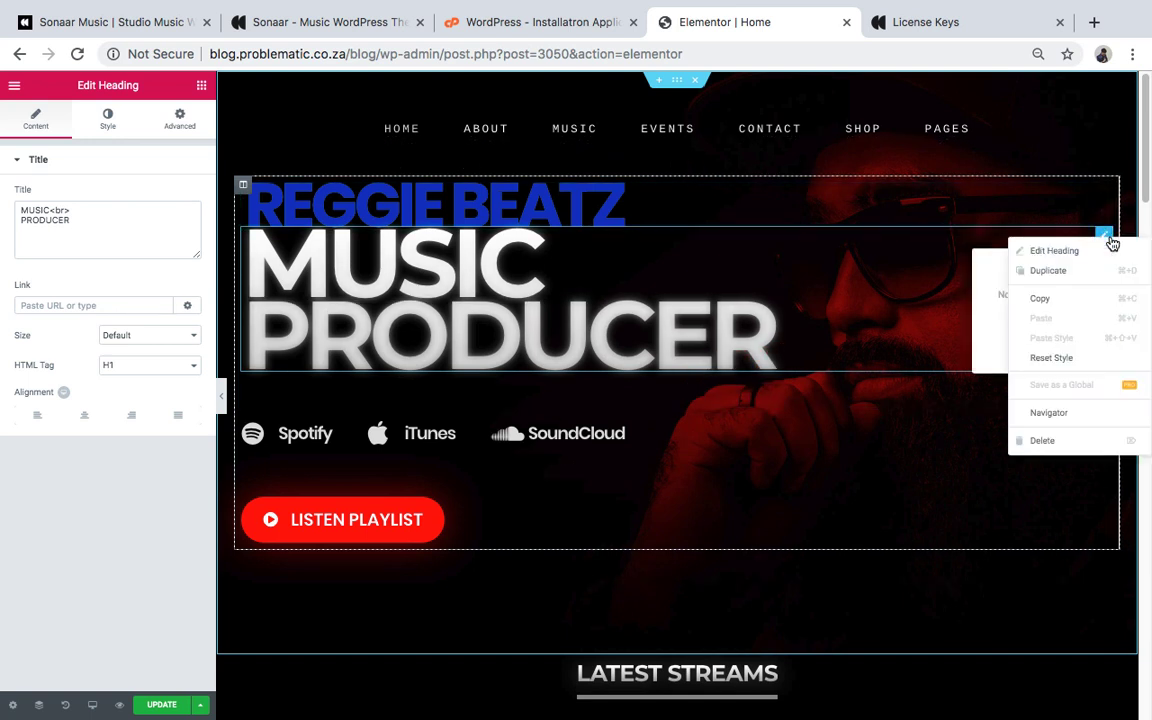
pyautogui.click(1045, 440)
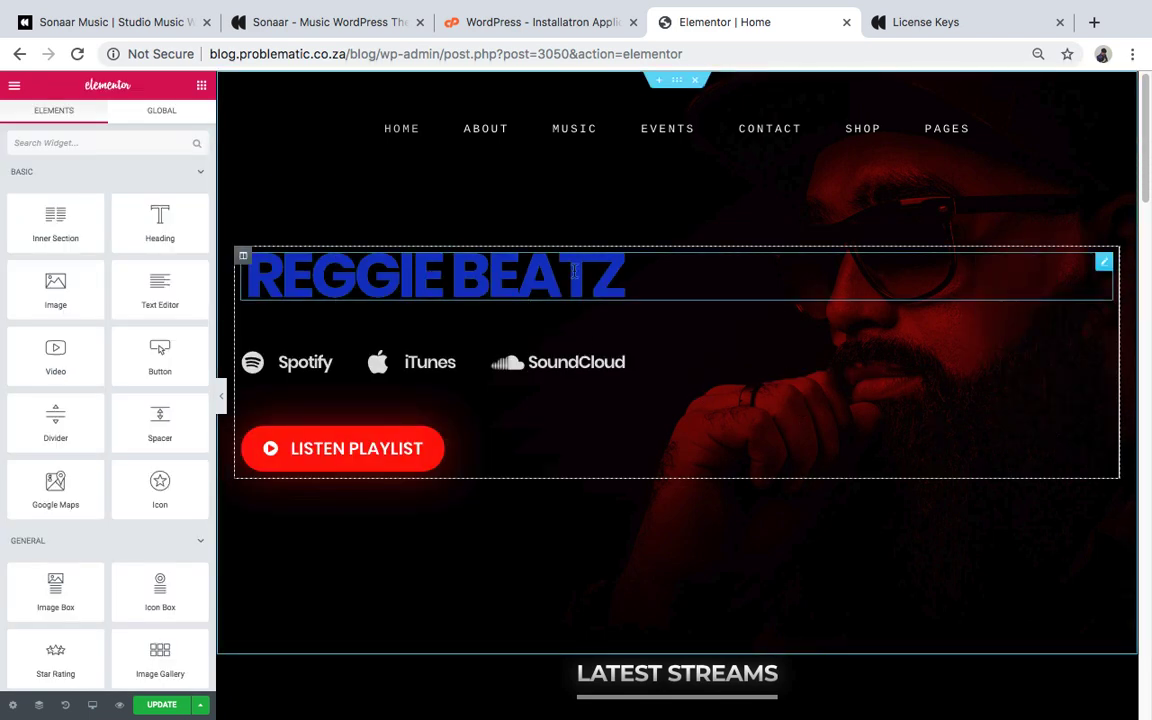
# Centre-align the REGGIE BEATZ heading in the hero banner.
pyautogui.click(630, 275)
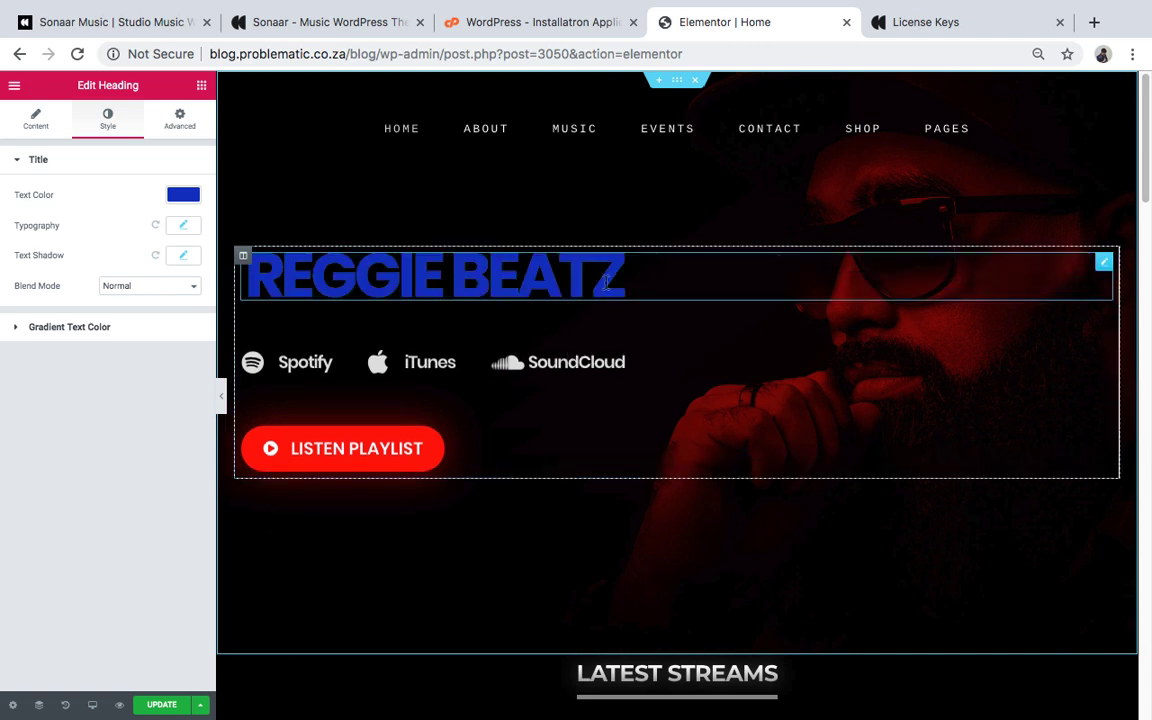
pyautogui.click(174, 119)
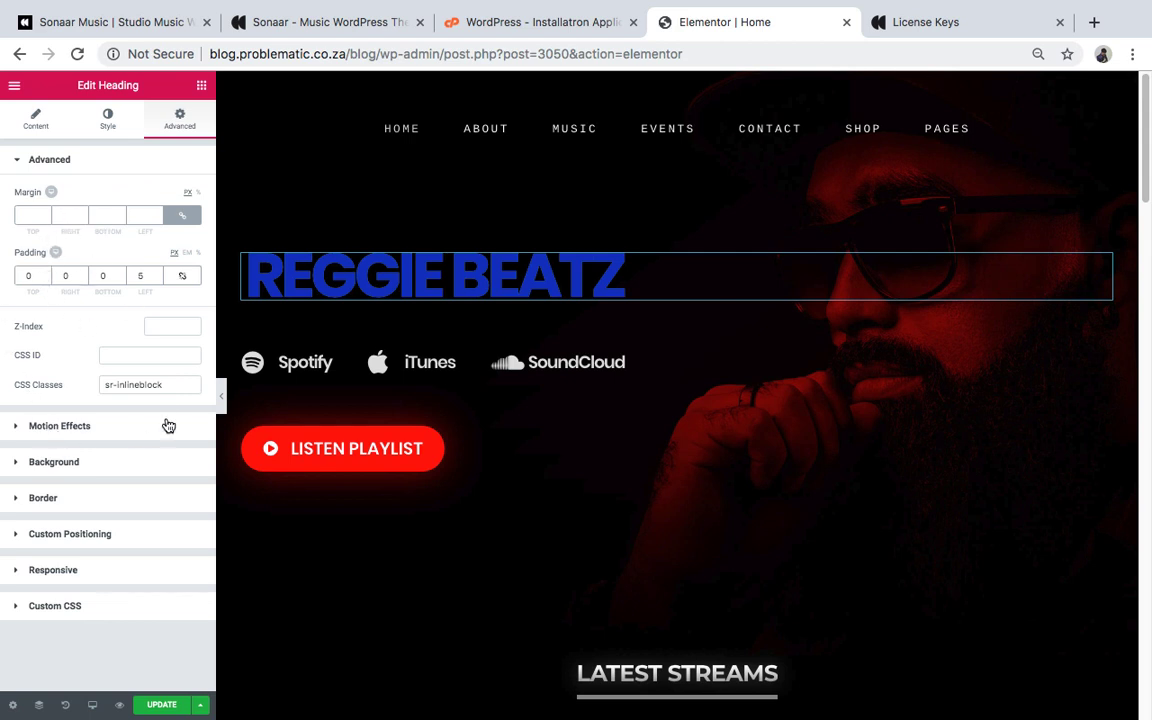
pyautogui.click(38, 120)
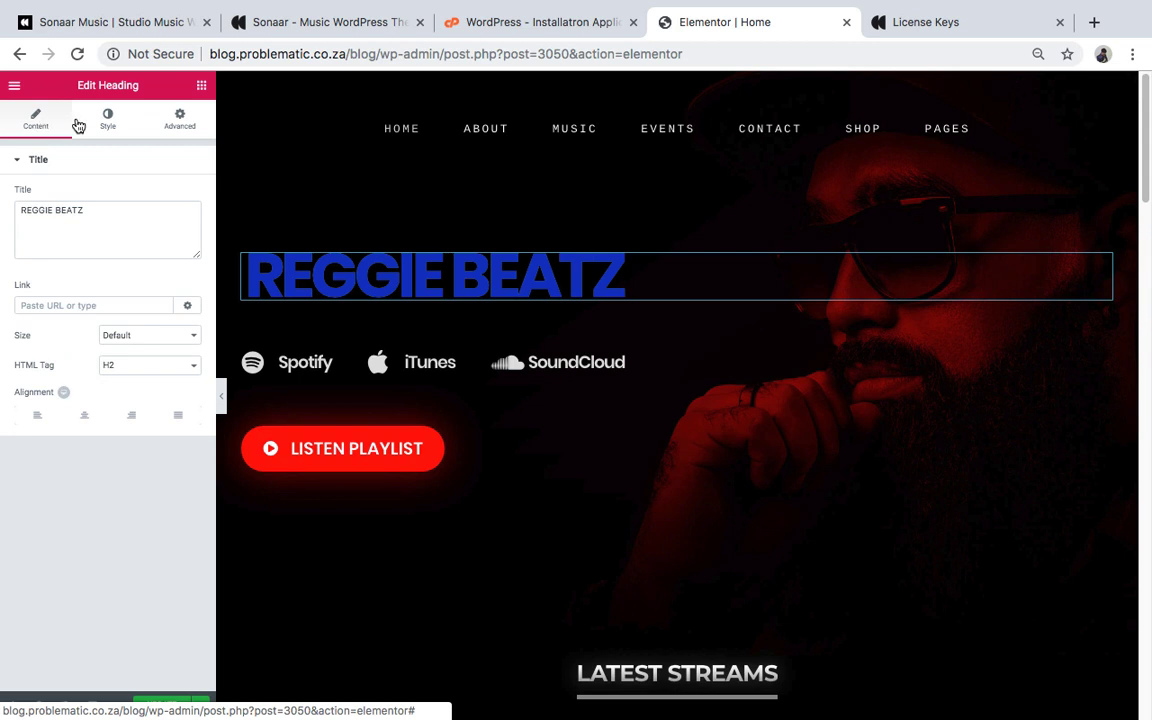
pyautogui.click(88, 419)
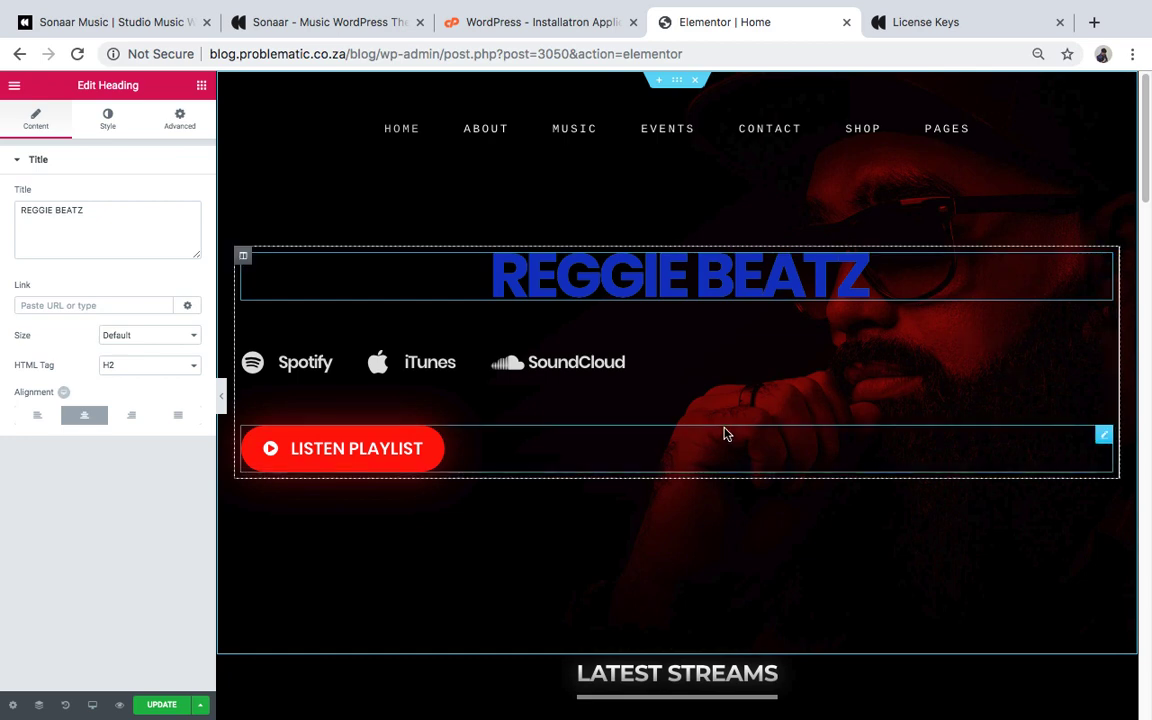
# Delete the Latest Streams section and the Instagram section from the home page.
pyautogui.scroll(-2, 726, 432)
pyautogui.scroll(-4, 760, 368)
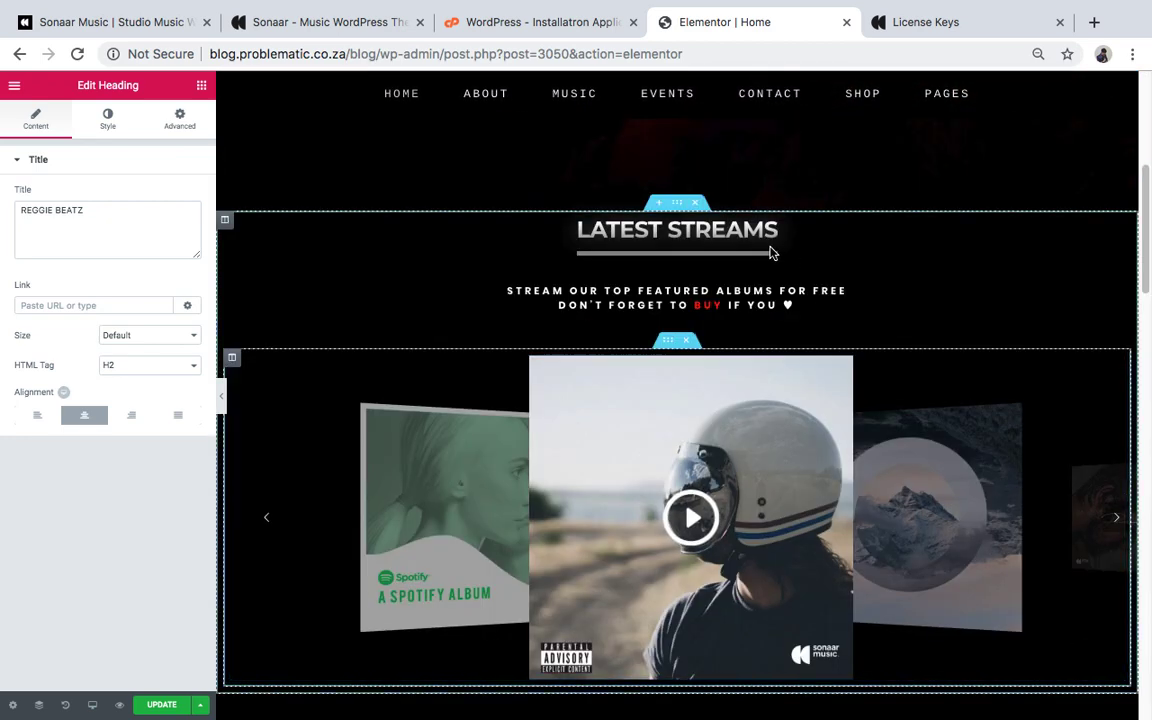
pyautogui.scroll(-10, 733, 400)
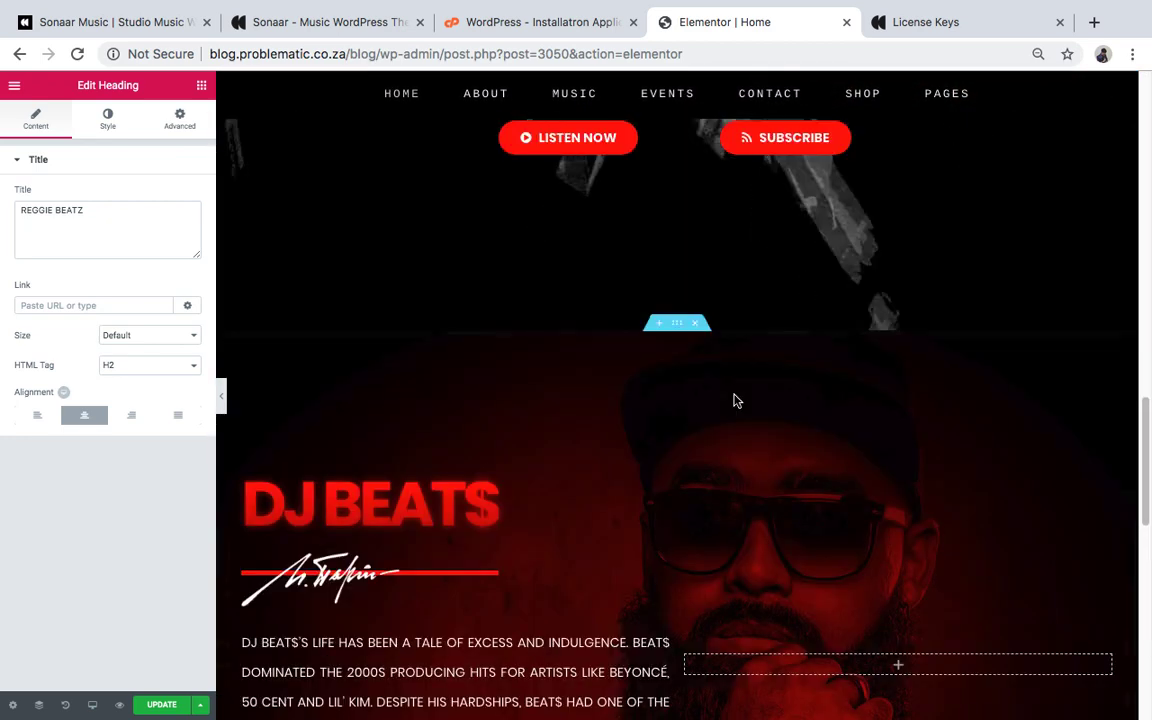
pyautogui.scroll(8, 734, 400)
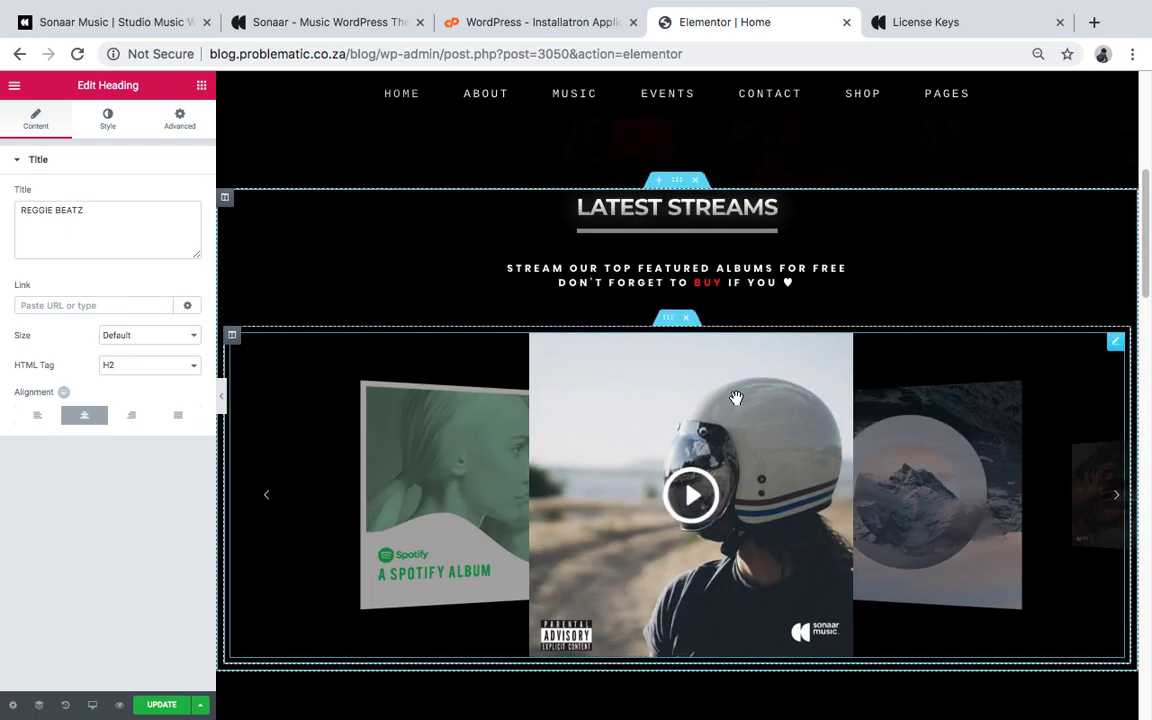
pyautogui.click(695, 181)
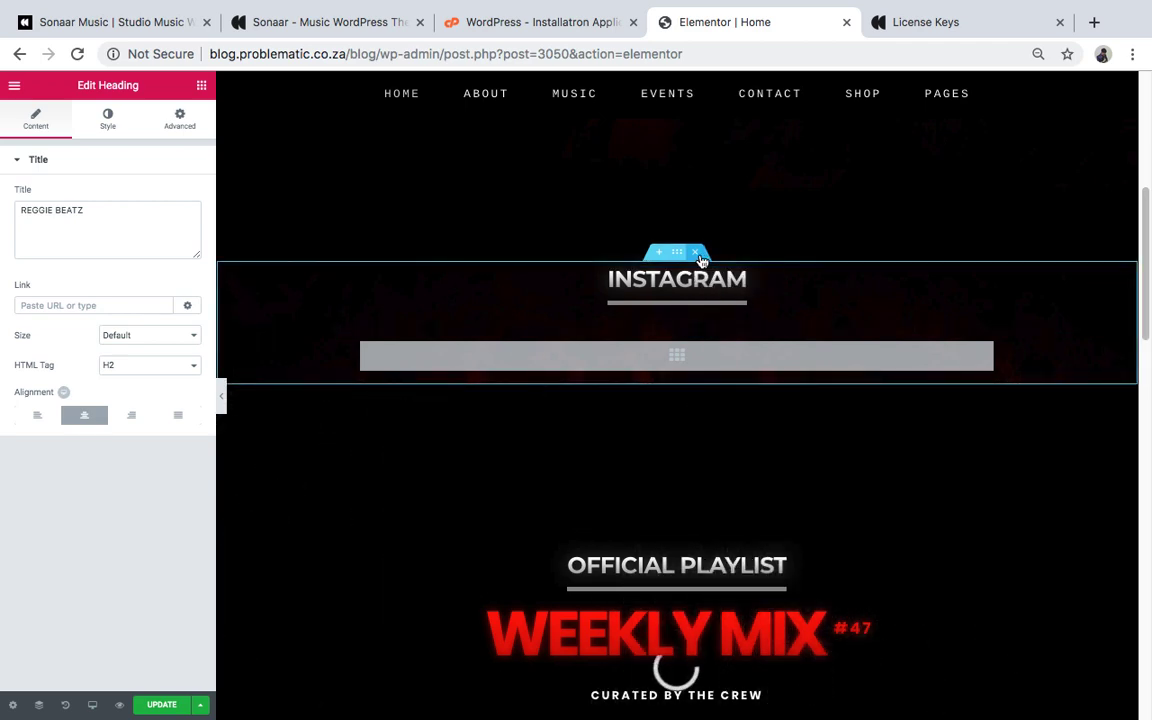
pyautogui.click(697, 253)
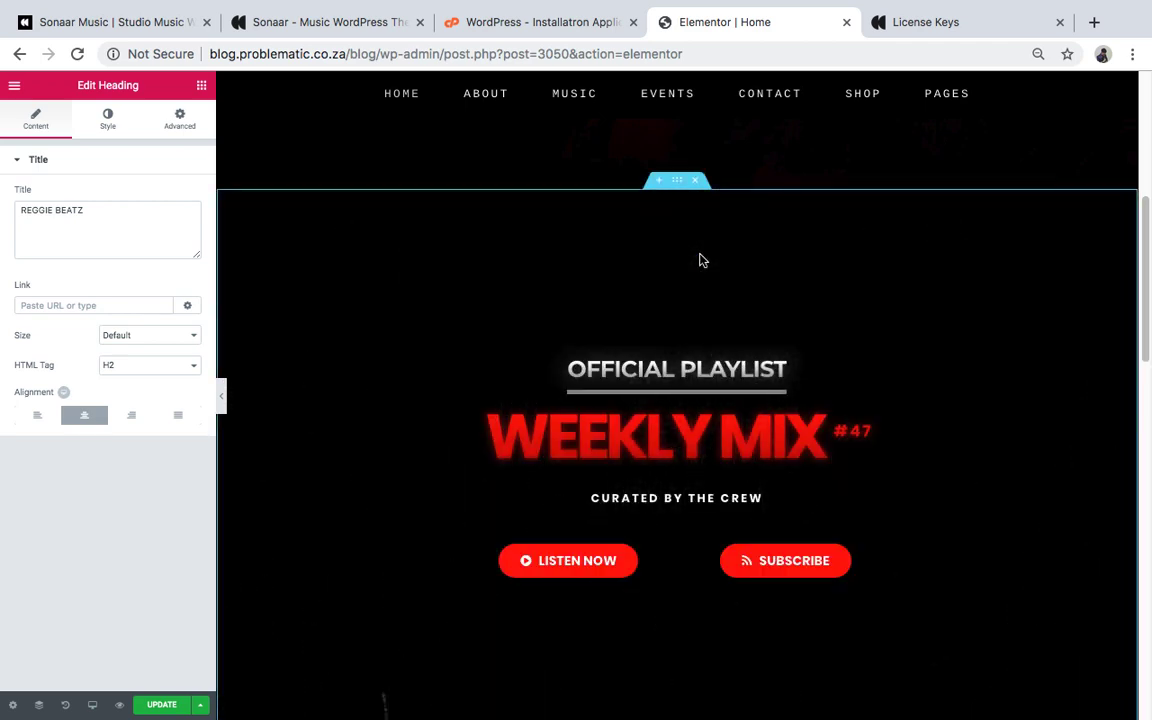
# Delete the "Official Playlist" heading above the Weekly Mix title.
pyautogui.scroll(4, 695, 362)
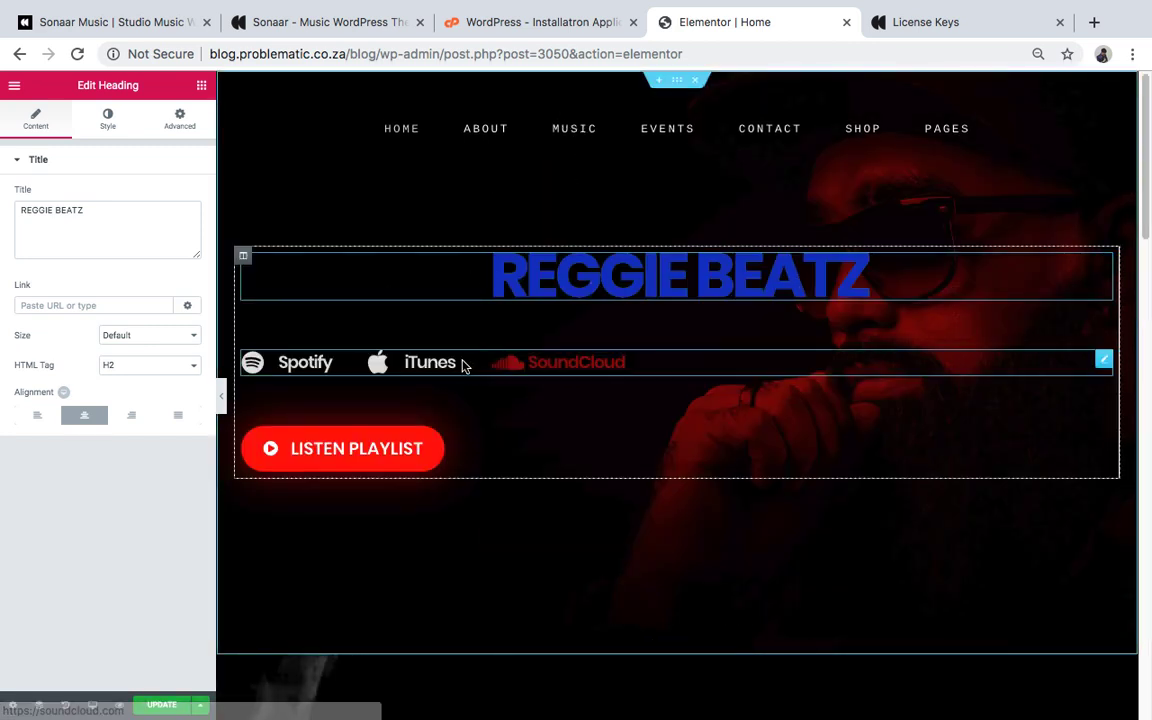
pyautogui.scroll(-5, 460, 405)
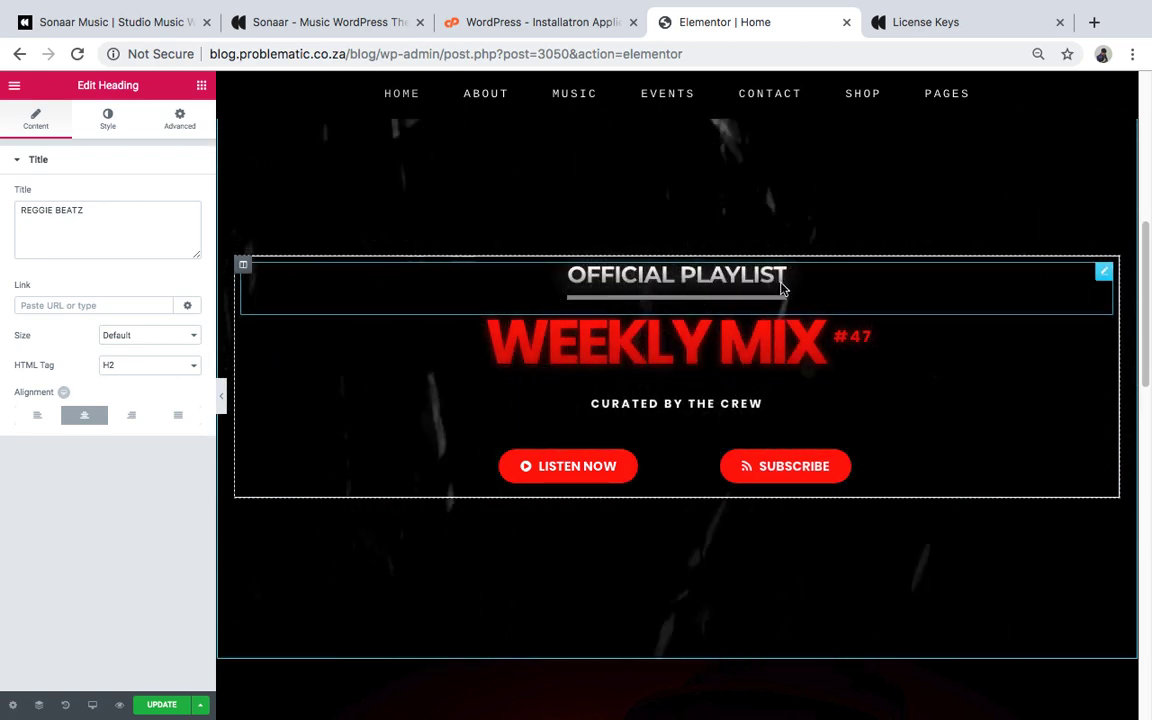
pyautogui.click(780, 280)
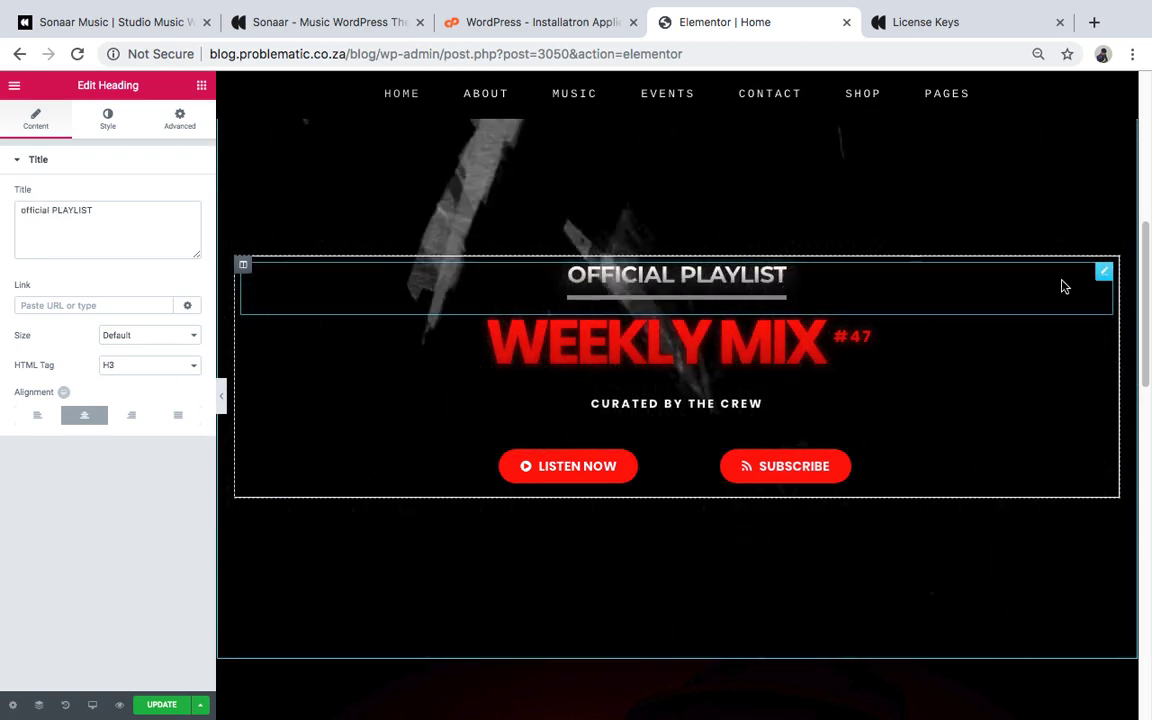
pyautogui.rightClick(1105, 281)
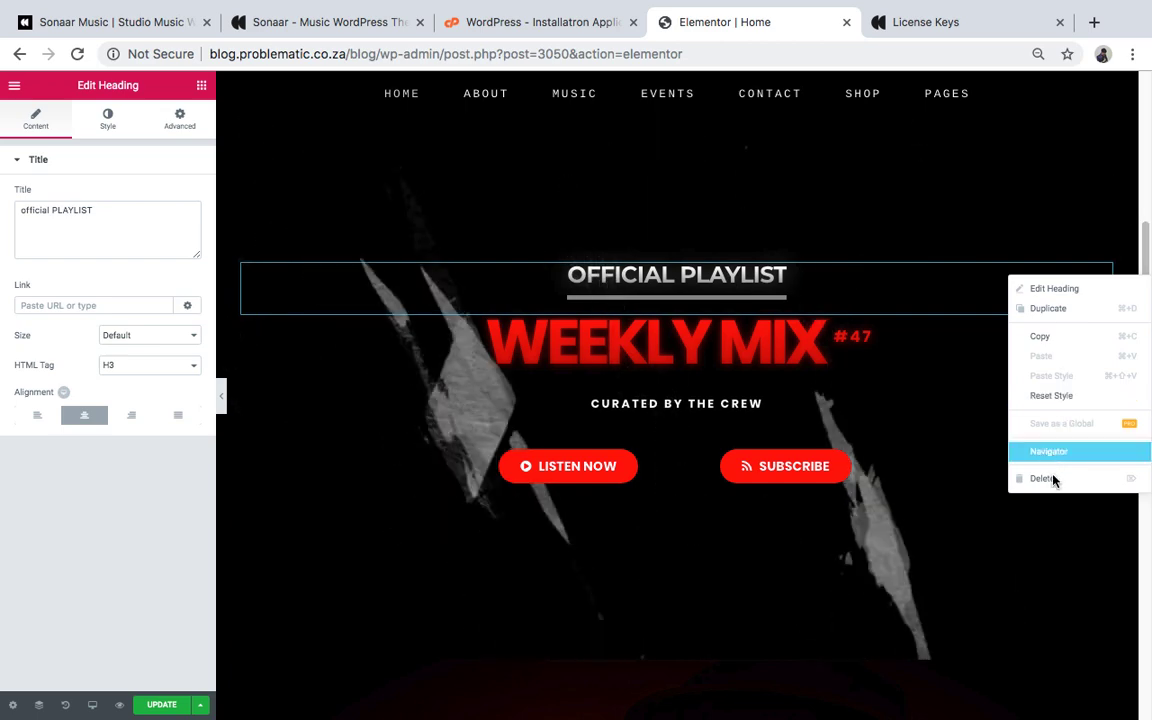
pyautogui.press('Delete')
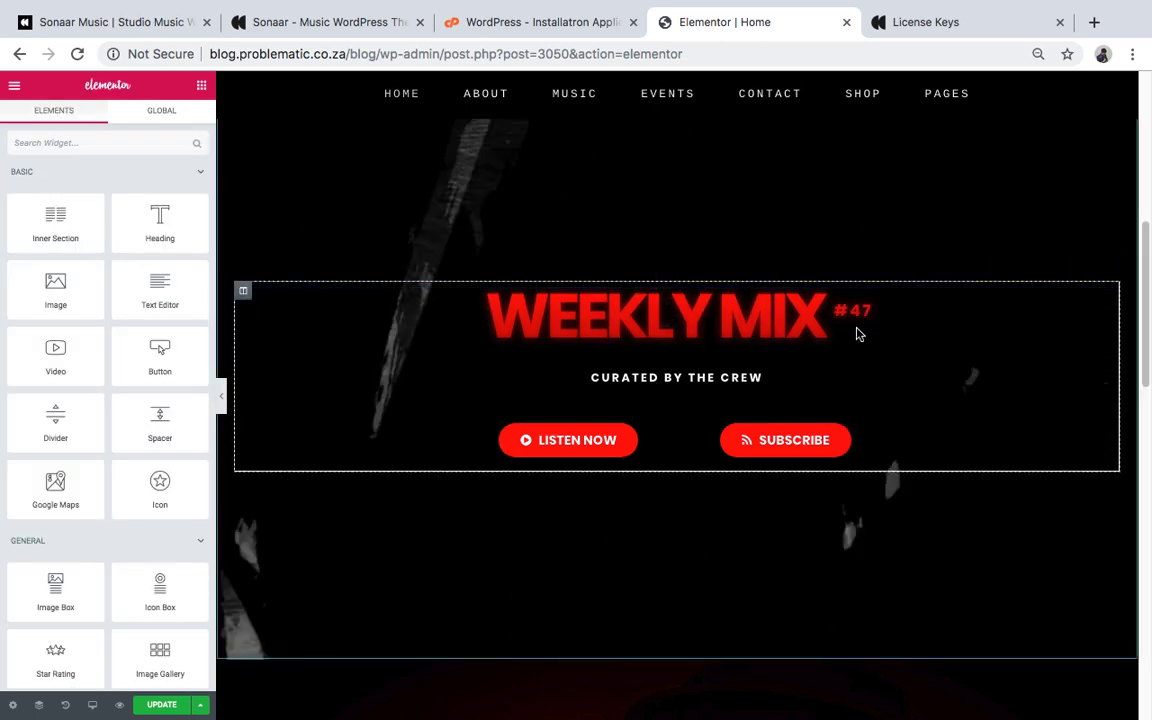
# Replace the "Weekly Mix #47" heading text with "BEATSTORE".
pyautogui.click(878, 321)
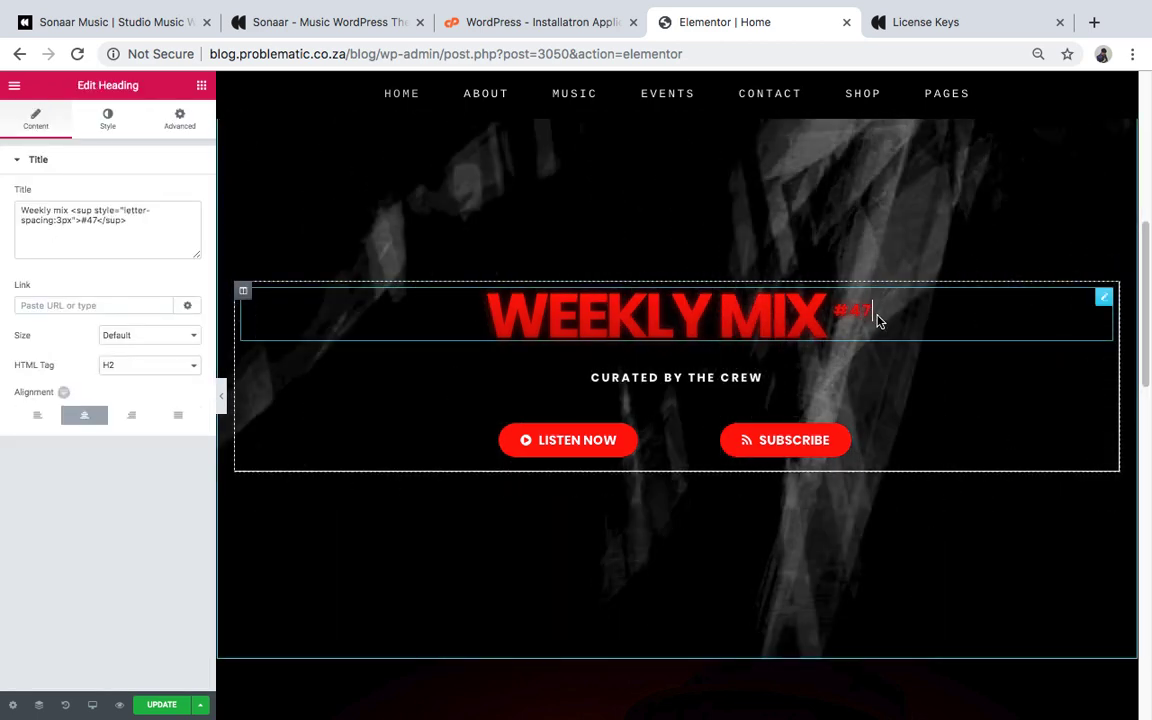
pyautogui.press('BackSpace')
pyautogui.press('BackSpace')
pyautogui.press('BackSpace')
pyautogui.press('BackSpace')
pyautogui.press('BackSpace')
pyautogui.press('BackSpace')
pyautogui.press('BackSpace')
pyautogui.press('BackSpace')
pyautogui.press('BackSpace')
pyautogui.press('BackSpace')
pyautogui.press('BackSpace')
pyautogui.press('BackSpace')
pyautogui.press('BackSpace')
pyautogui.press('BackSpace')
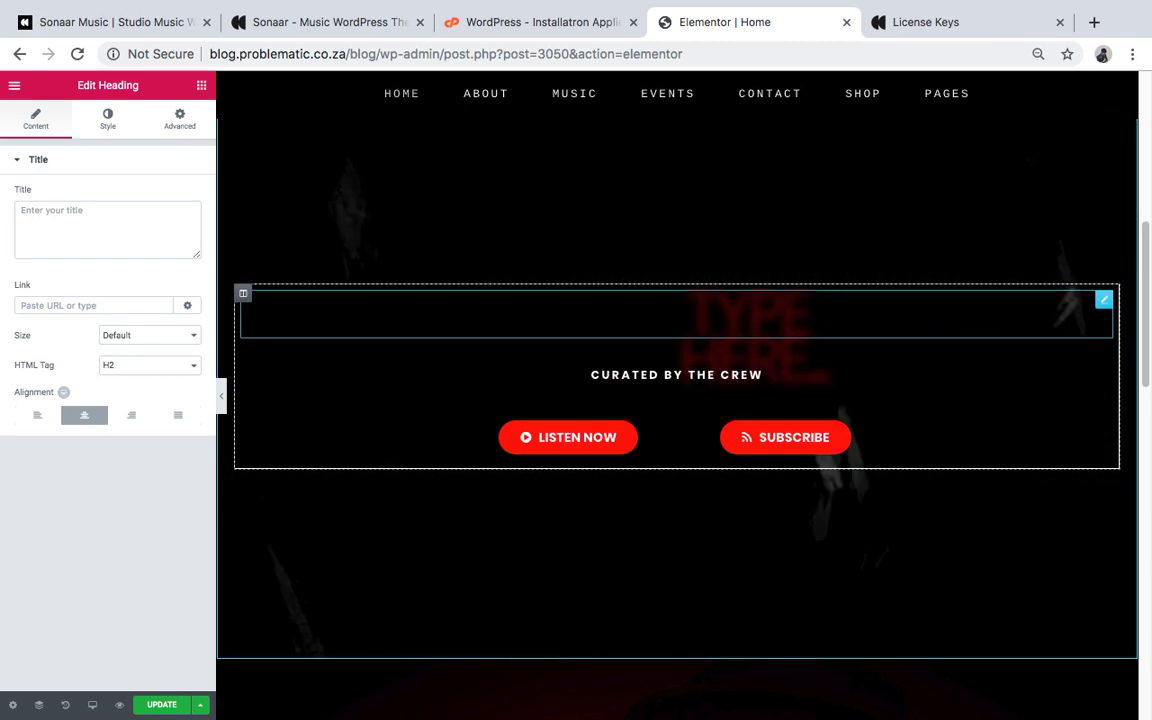
pyautogui.write('BEAY')
pyautogui.press('BackSpace')
pyautogui.write('TS')
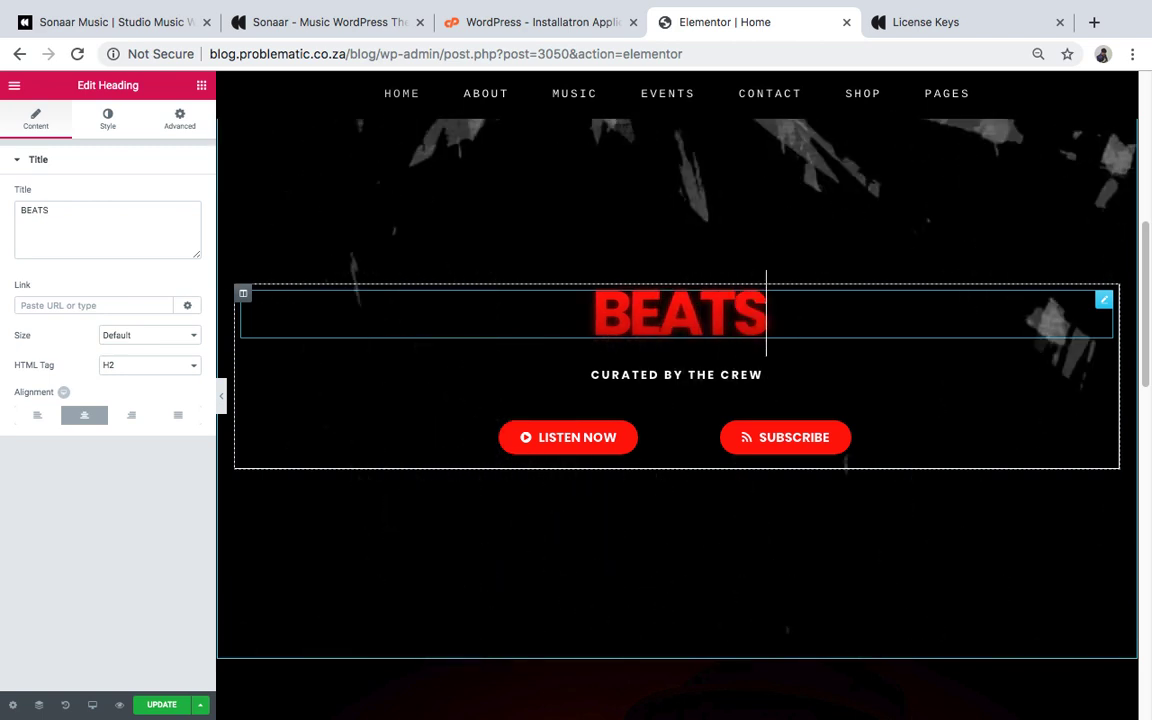
pyautogui.write('TORE')
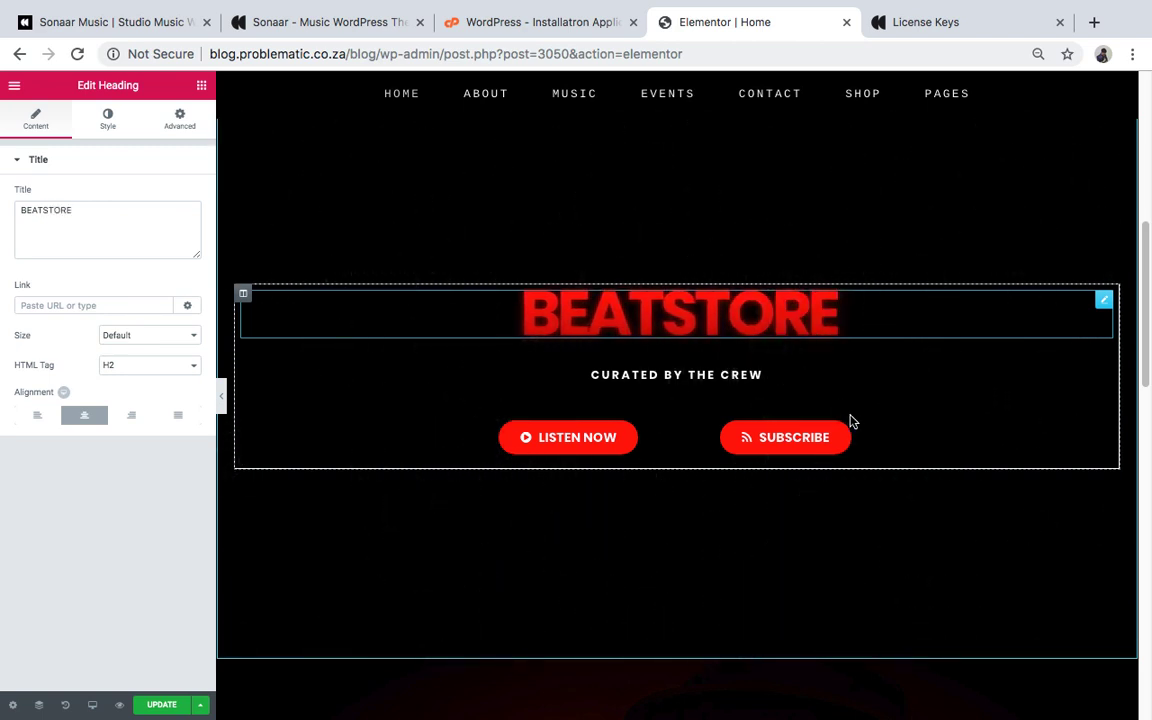
# Delete the "Curated by The Crew" heading below the BEATSTORE title.
pyautogui.click(721, 374)
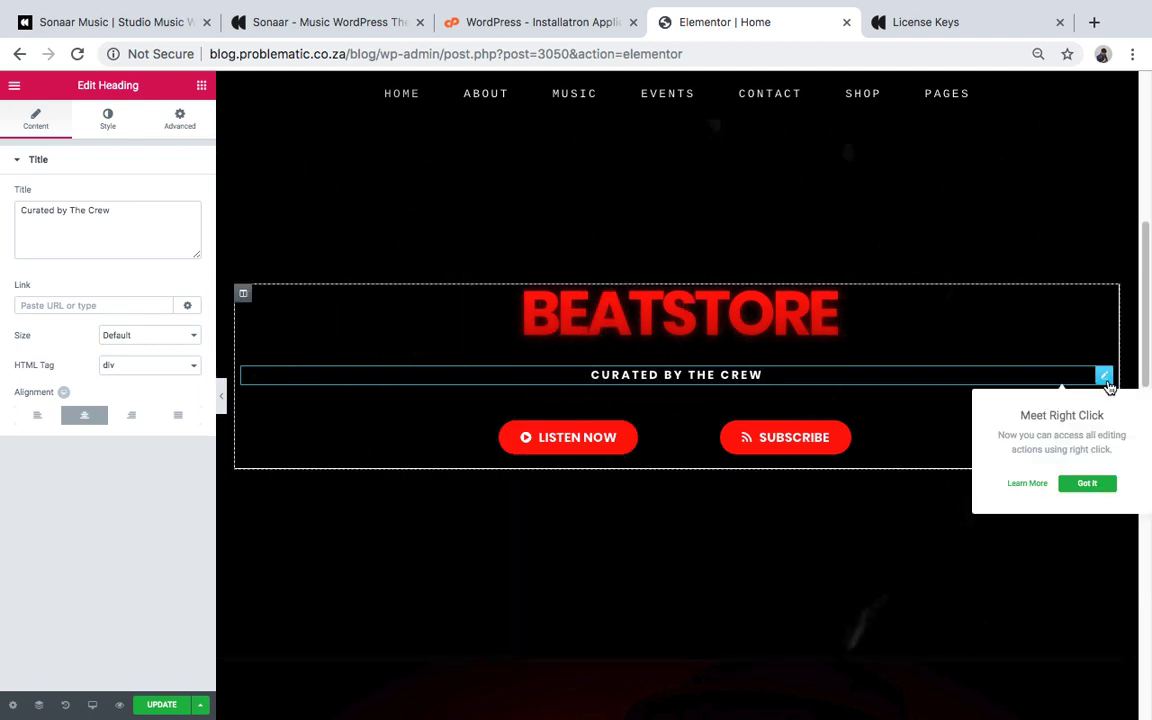
pyautogui.rightClick(1110, 387)
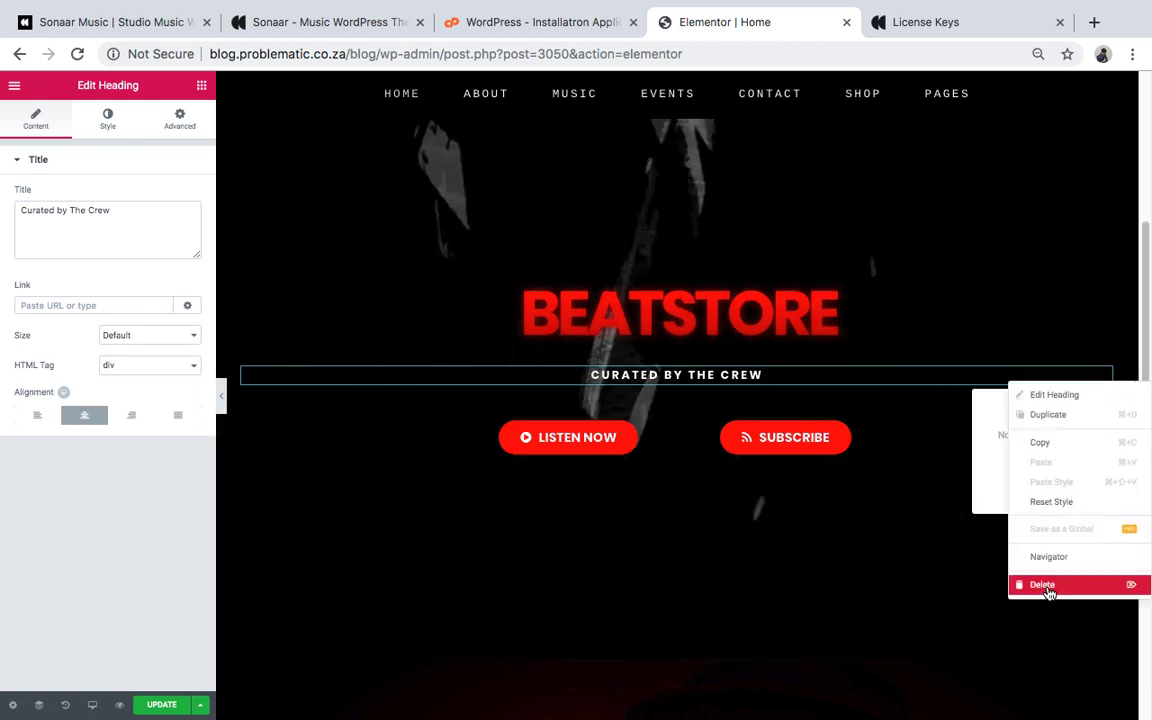
pyautogui.press('Delete')
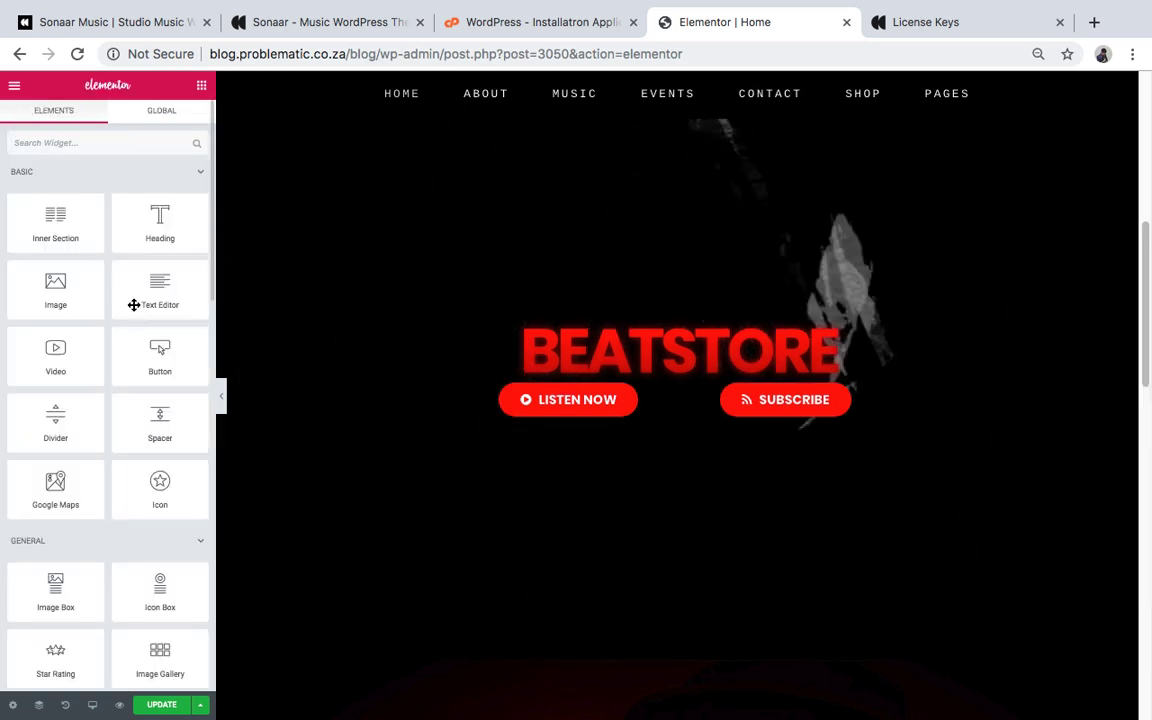
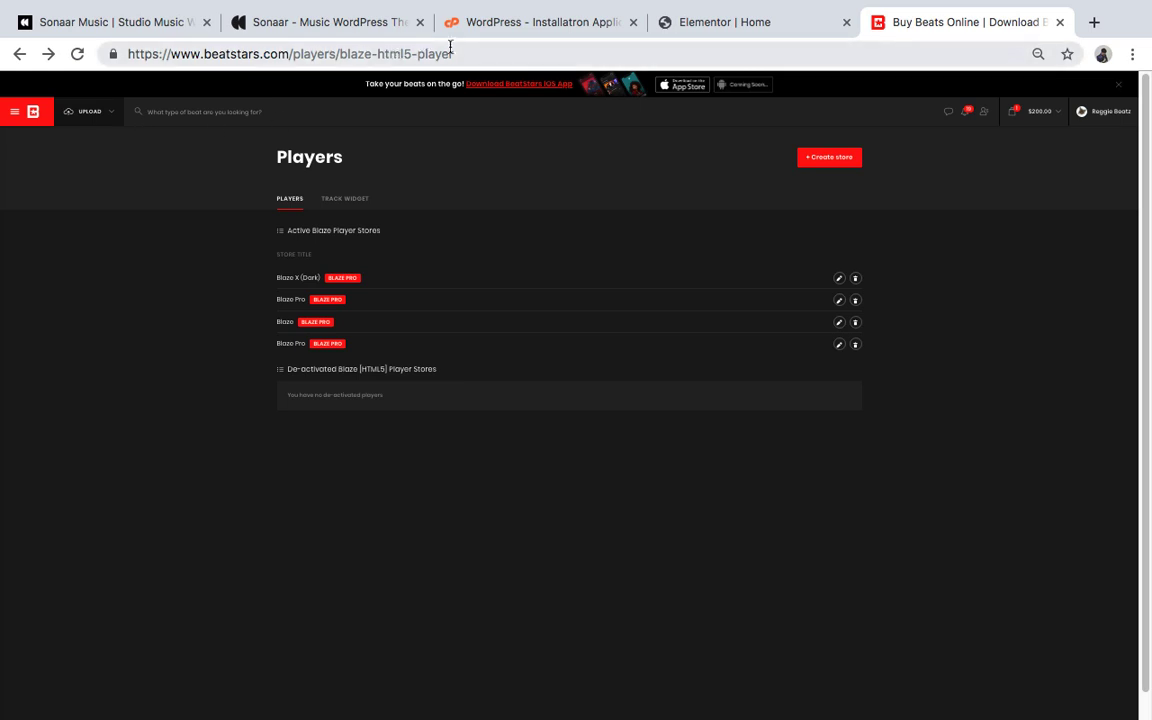
# Open the Blaze X (Dark) player store for editing from the active BeatStars player stores.
pyautogui.click(13, 112)
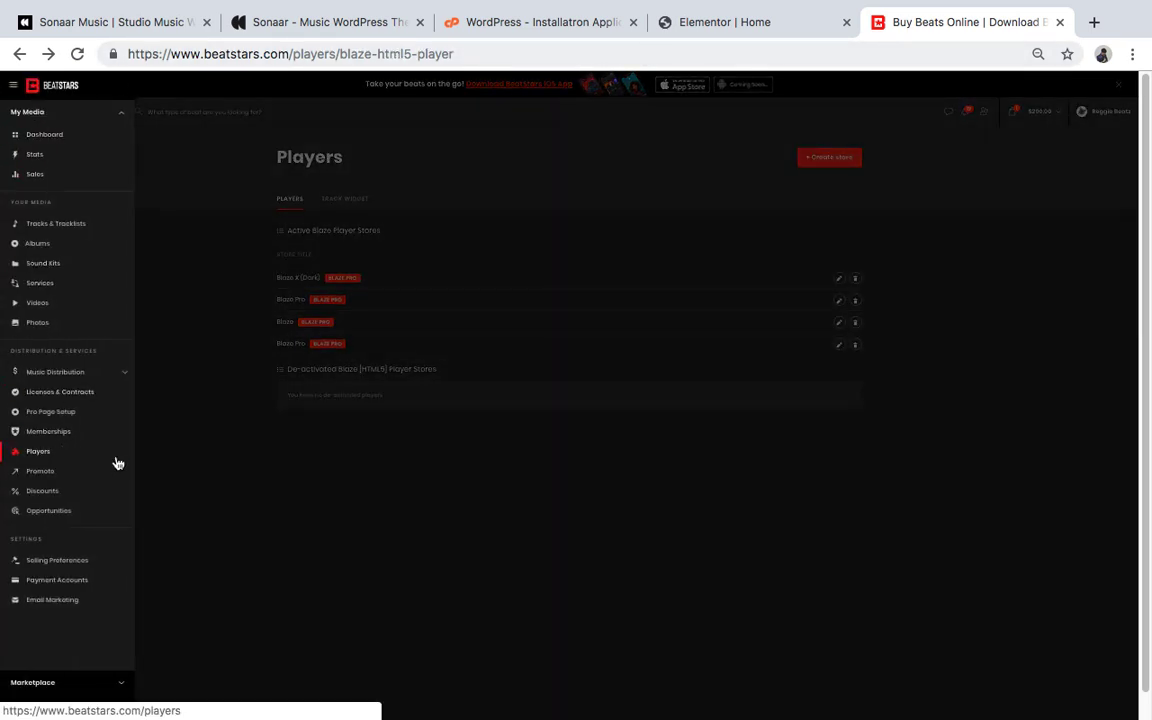
pyautogui.click(424, 548)
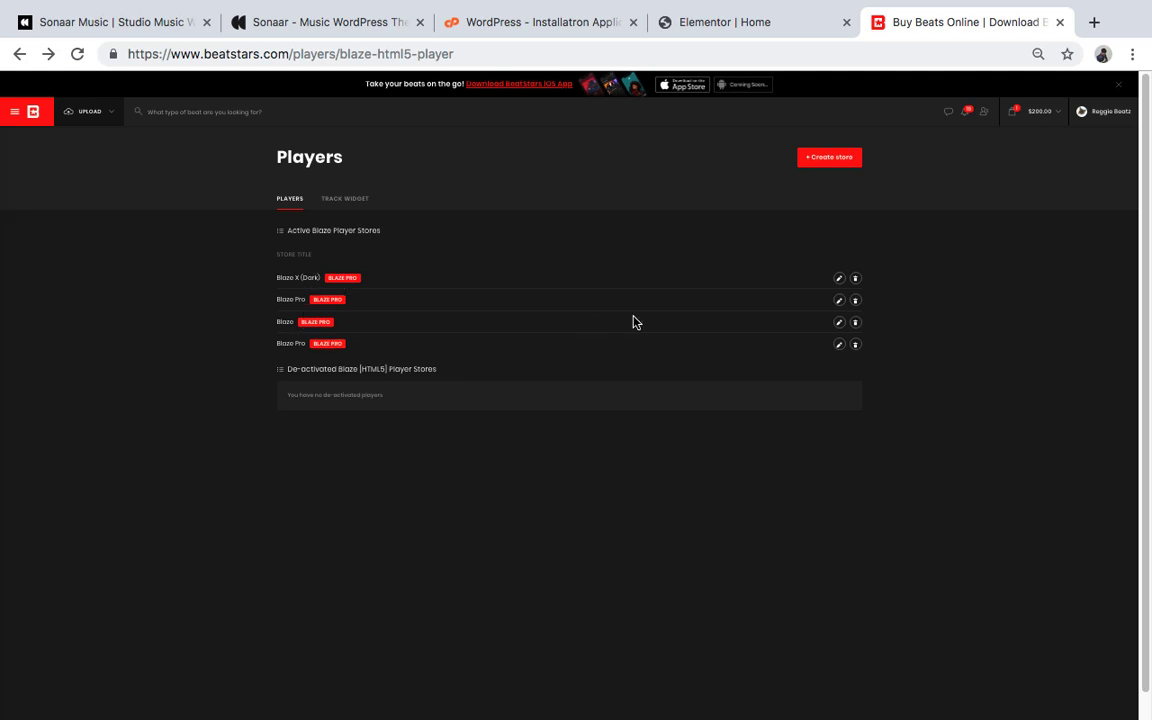
pyautogui.click(840, 280)
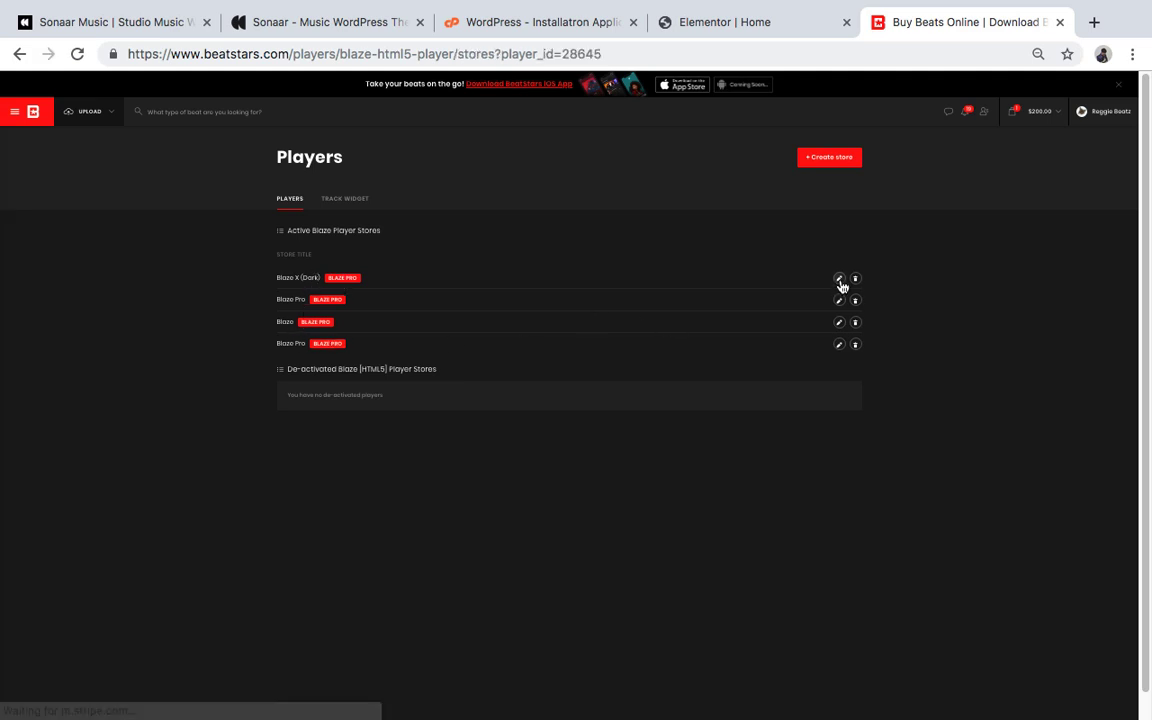
# Copy the full iframe embed code of the Blaze X (Dark) player.
pyautogui.scroll(-2, 430, 530)
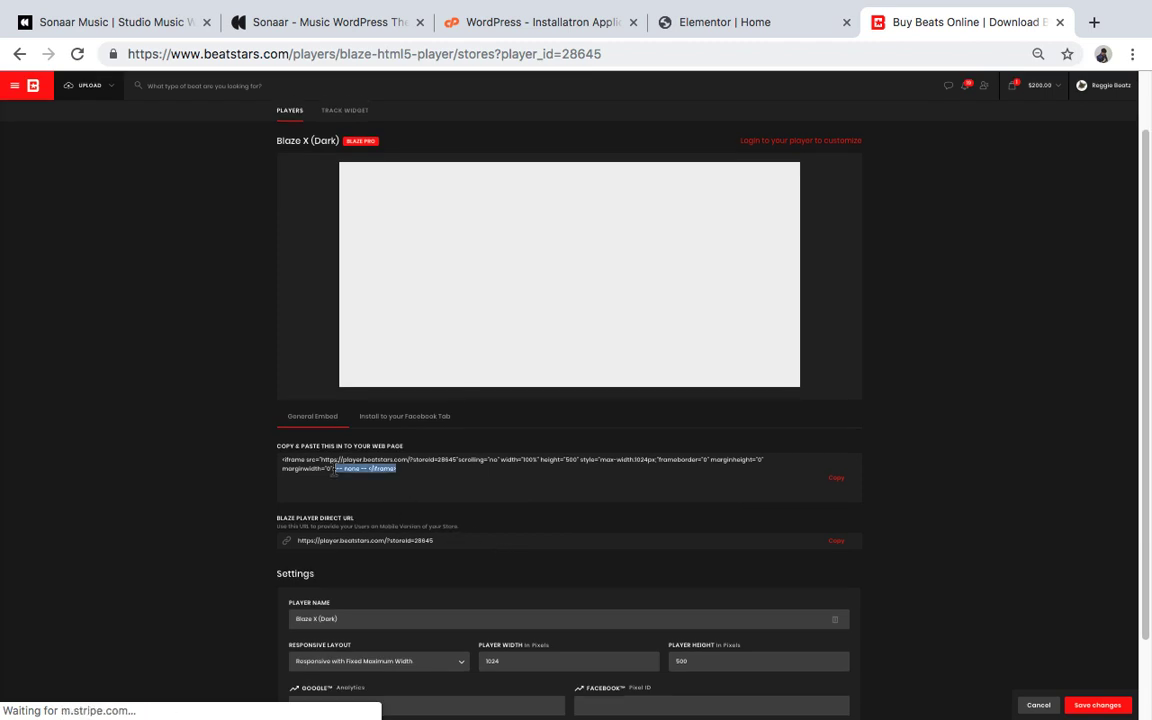
pyautogui.moveTo(334, 471); pyautogui.dragTo(287, 452)
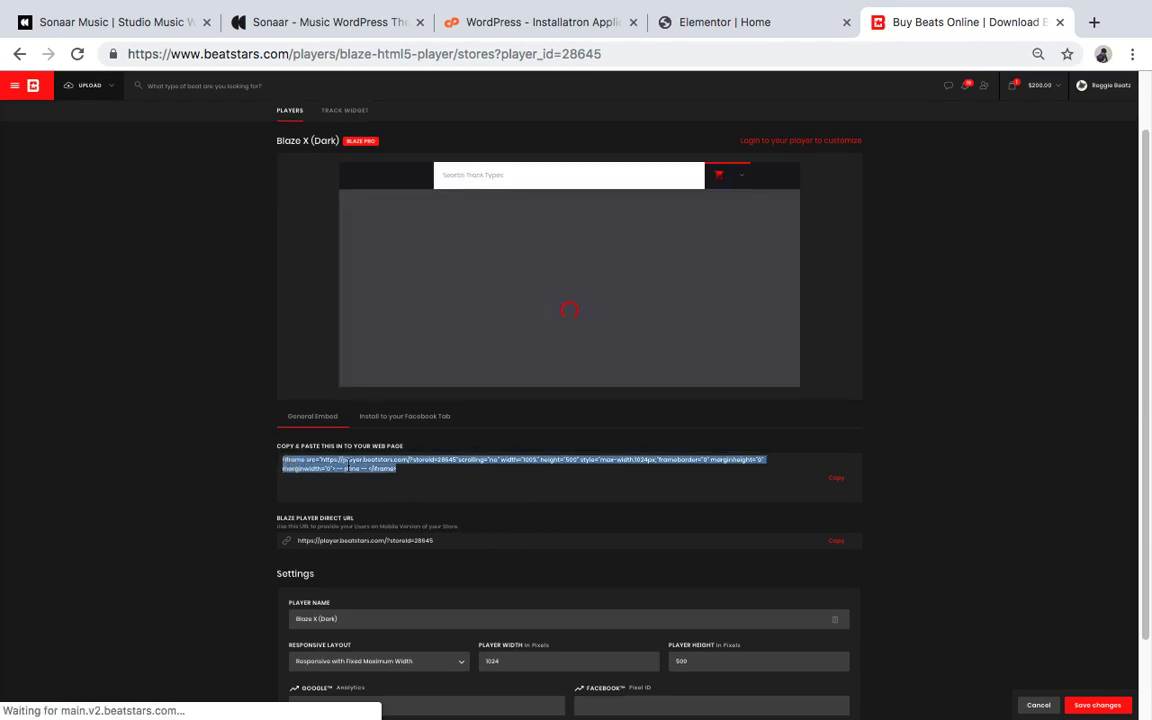
pyautogui.rightClick(366, 460)
pyautogui.click(390, 499)
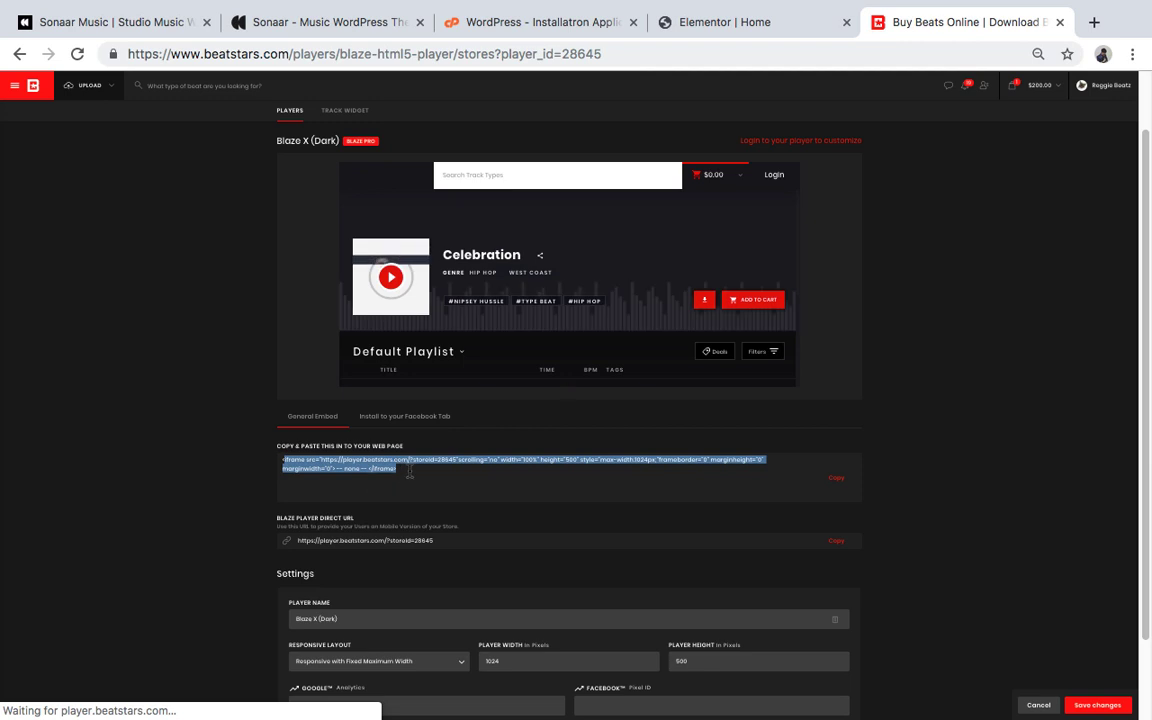
pyautogui.click(421, 471)
pyautogui.moveTo(418, 472); pyautogui.dragTo(282, 466)
pyautogui.rightClick(308, 472)
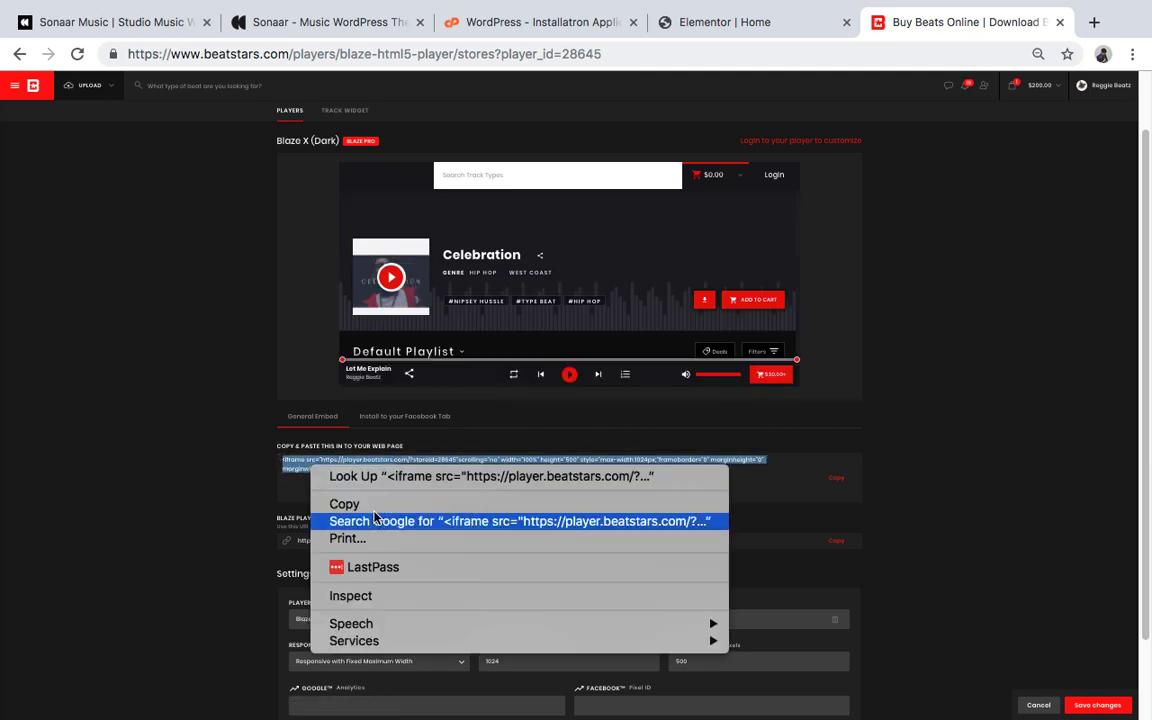
pyautogui.click(345, 502)
# Switch back to the Elementor home page and delete the SUBSCRIBE and LISTEN NOW buttons below the BEATSTORE heading.
pyautogui.click(762, 30)
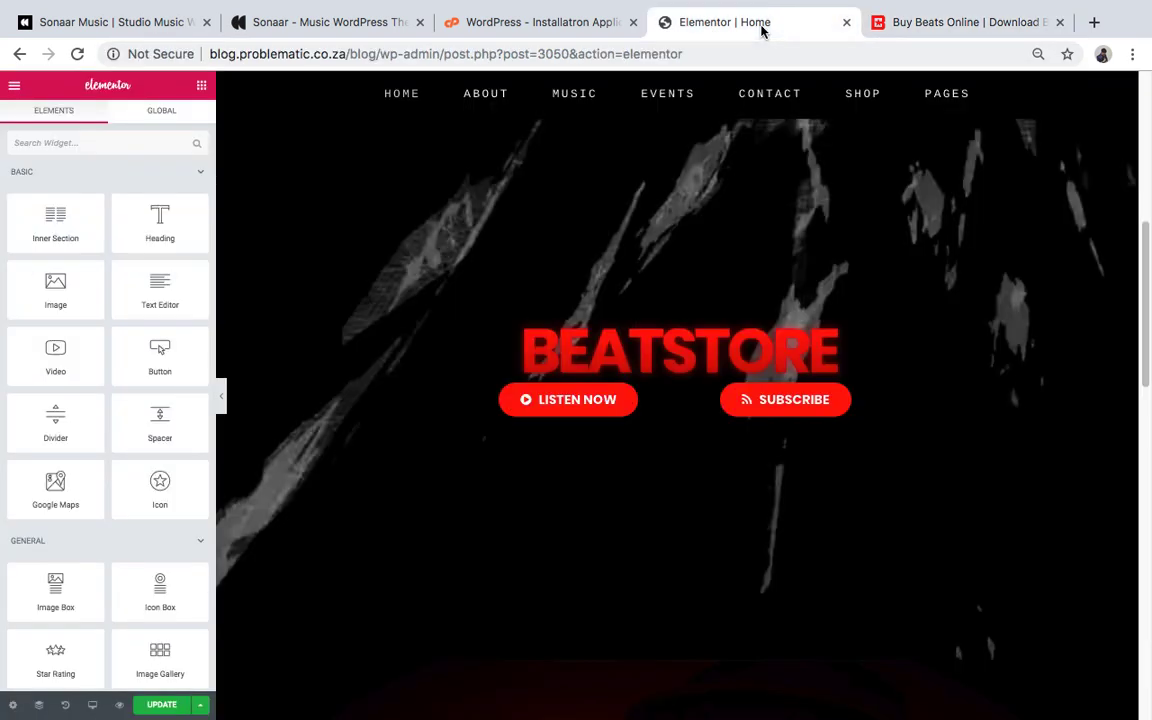
pyautogui.click(879, 397)
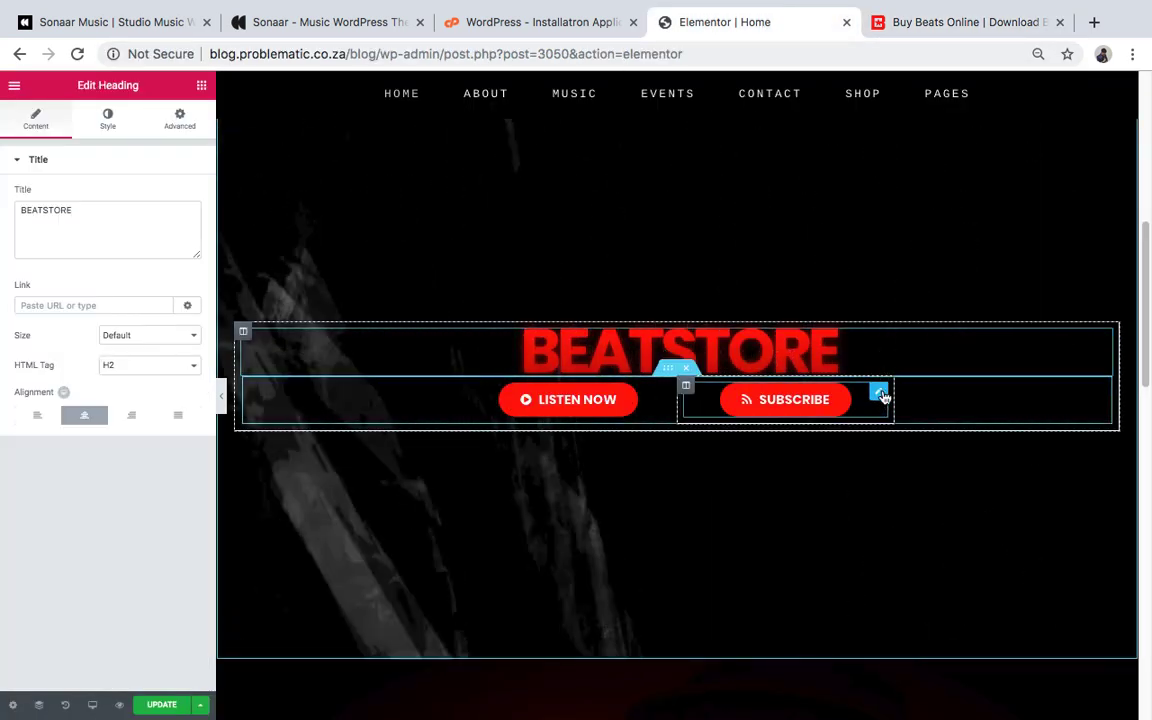
pyautogui.rightClick(880, 395)
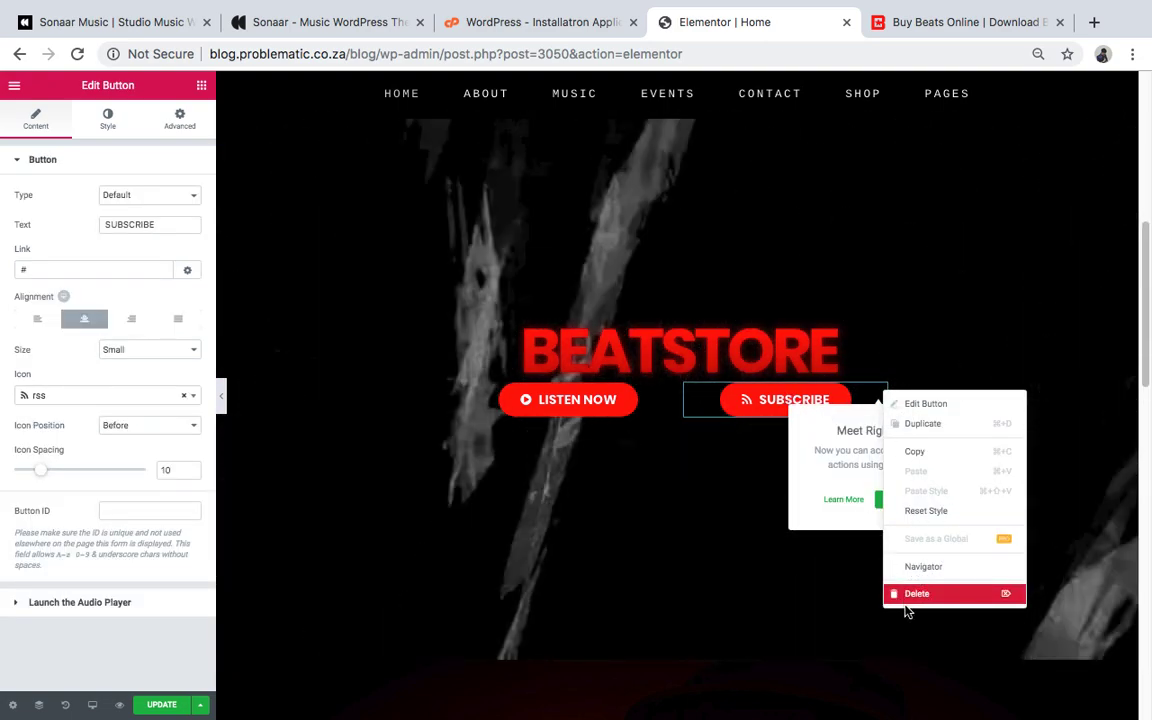
pyautogui.click(960, 594)
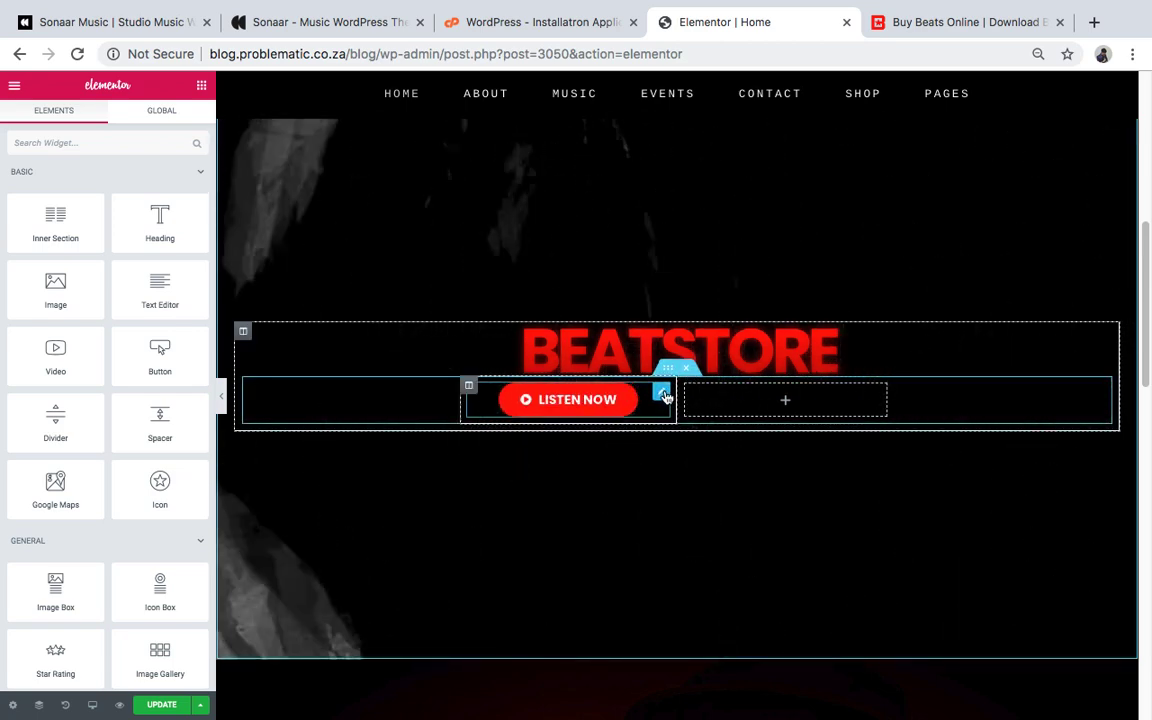
pyautogui.rightClick(665, 397)
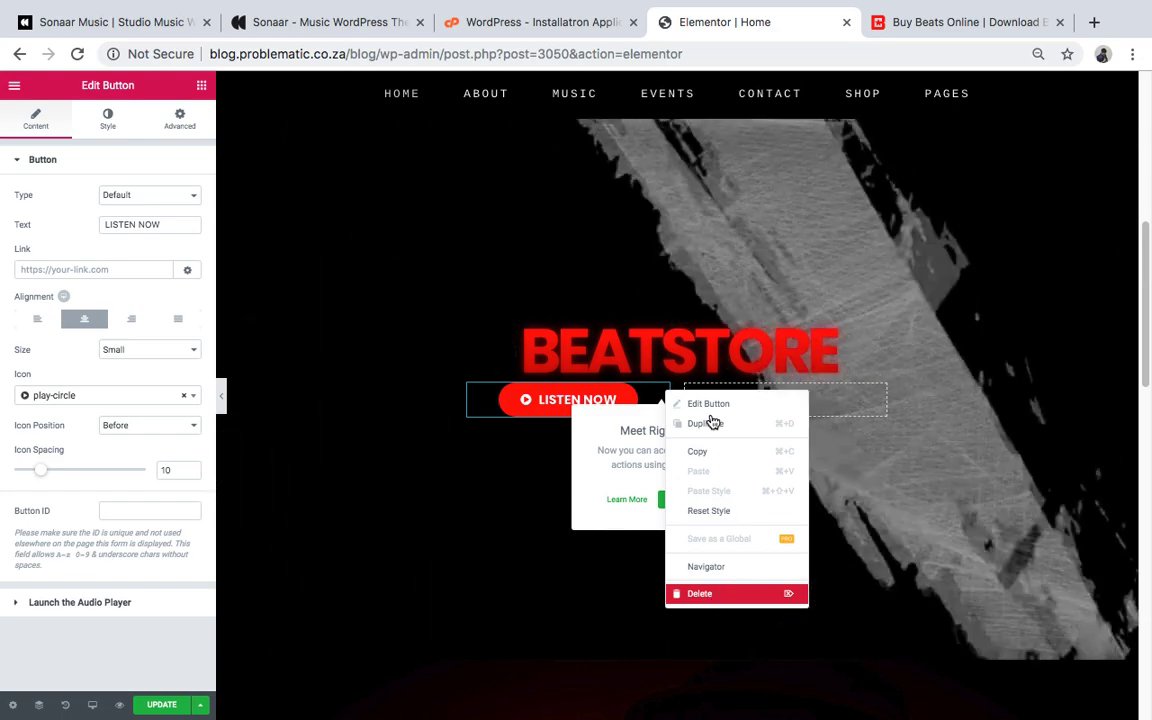
pyautogui.press('Delete')
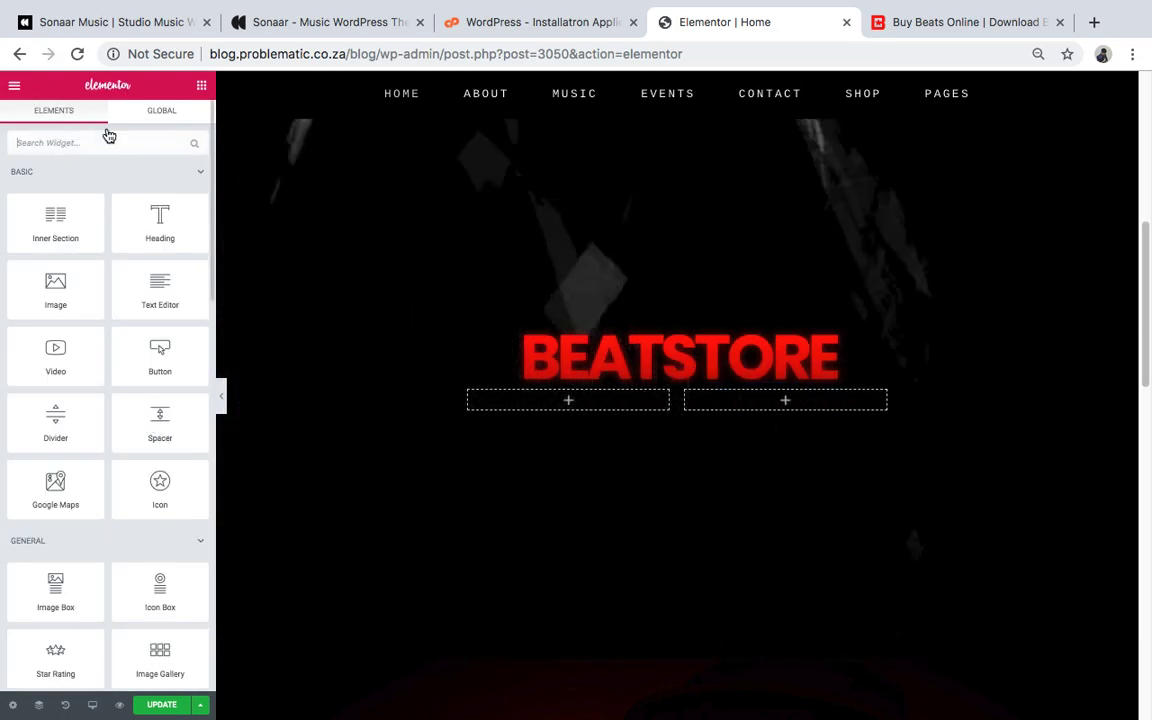
# Add an HTML widget directly below the BEATSTORE heading and paste the copied BeatStars embed code into it.
pyautogui.click(44, 142)
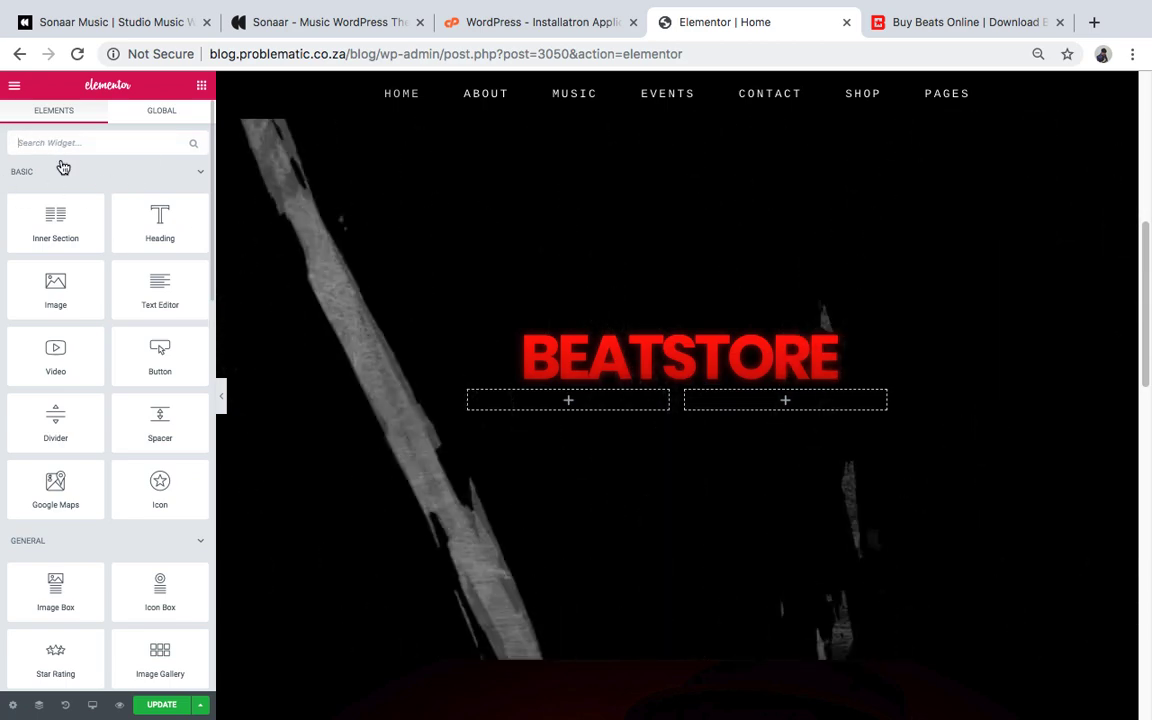
pyautogui.write('text')
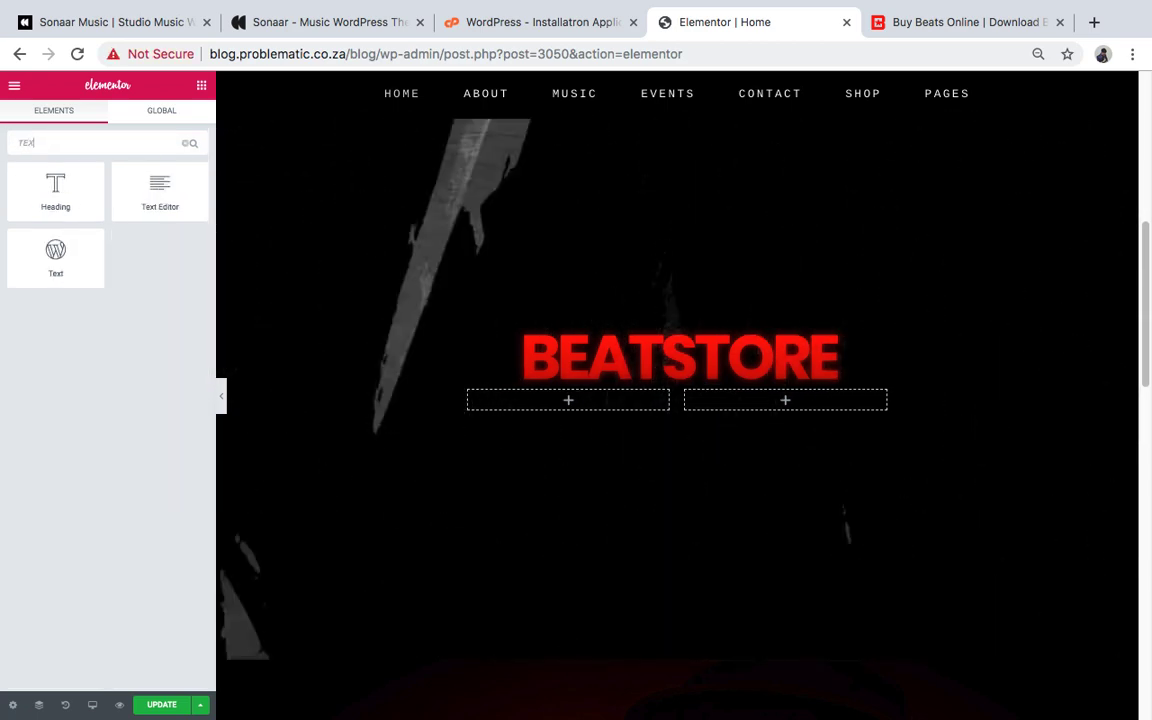
pyautogui.press('BackSpace')
pyautogui.press('BackSpace')
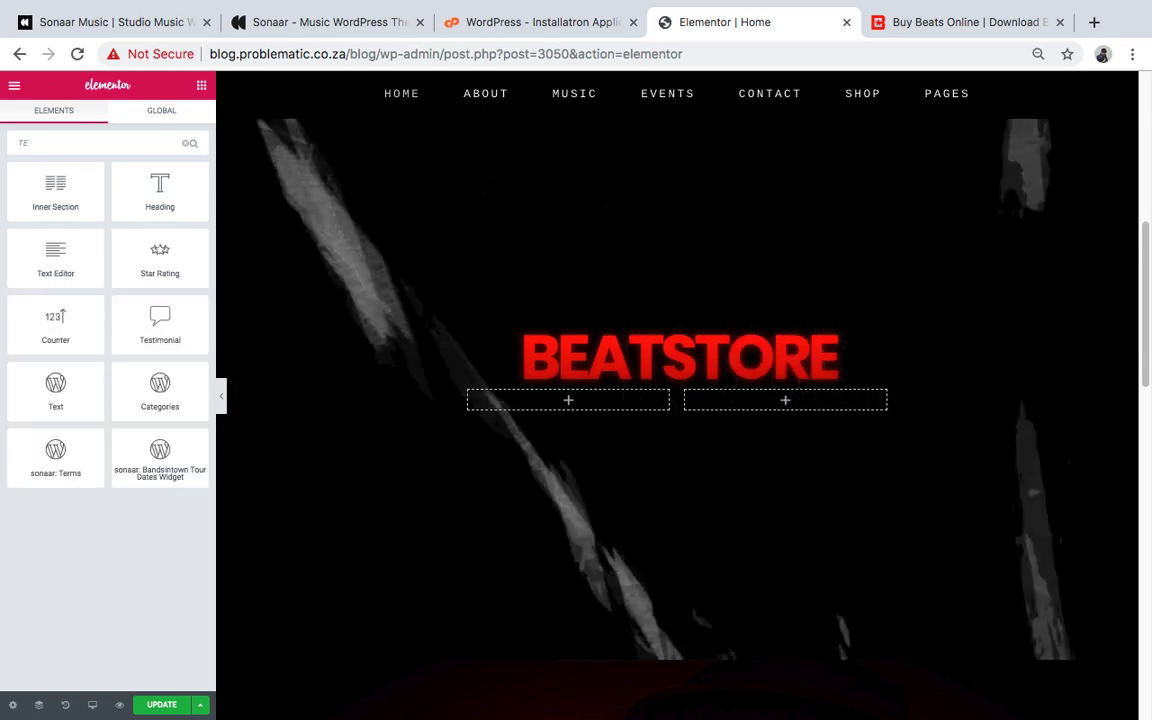
pyautogui.press('BackSpace')
pyautogui.press('BackSpace')
pyautogui.write('ht')
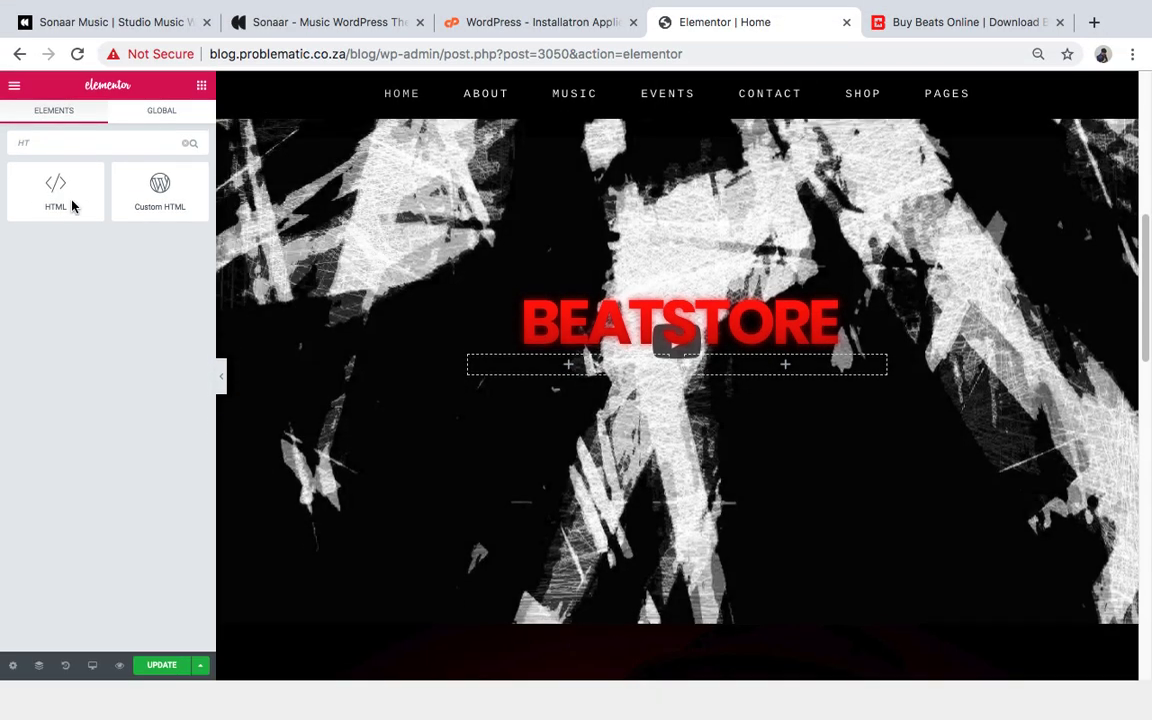
pyautogui.moveTo(58, 197); pyautogui.dragTo(652, 388)
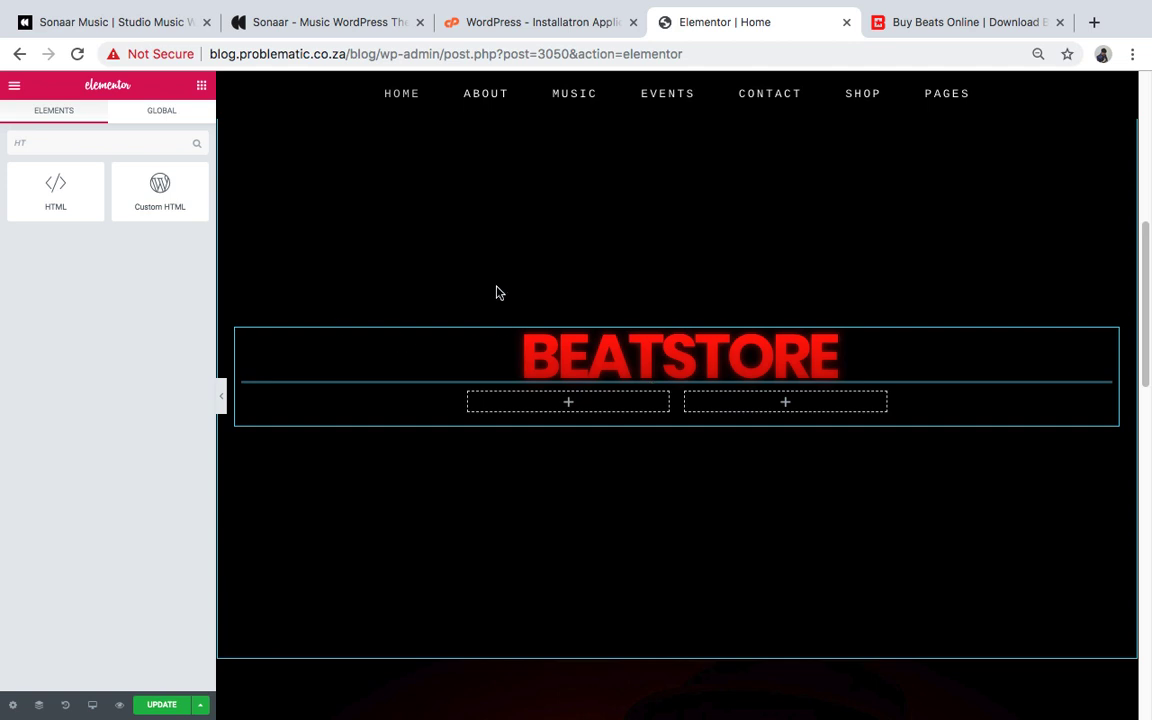
pyautogui.click(655, 362)
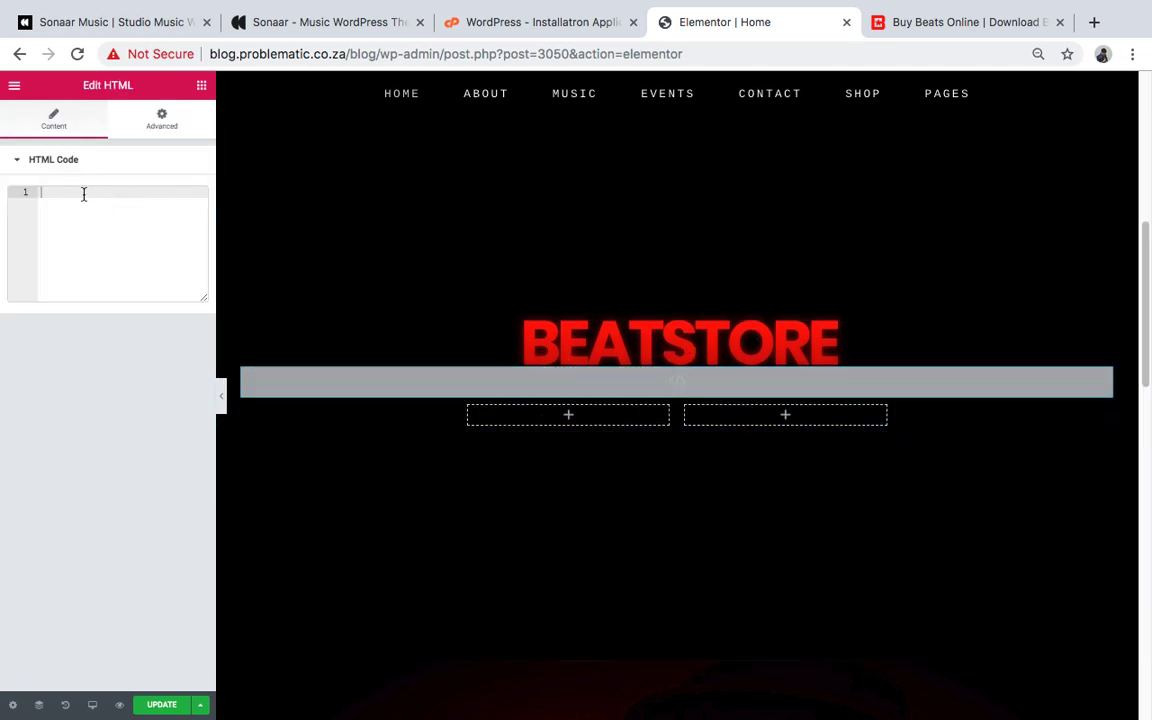
pyautogui.press('super+v')
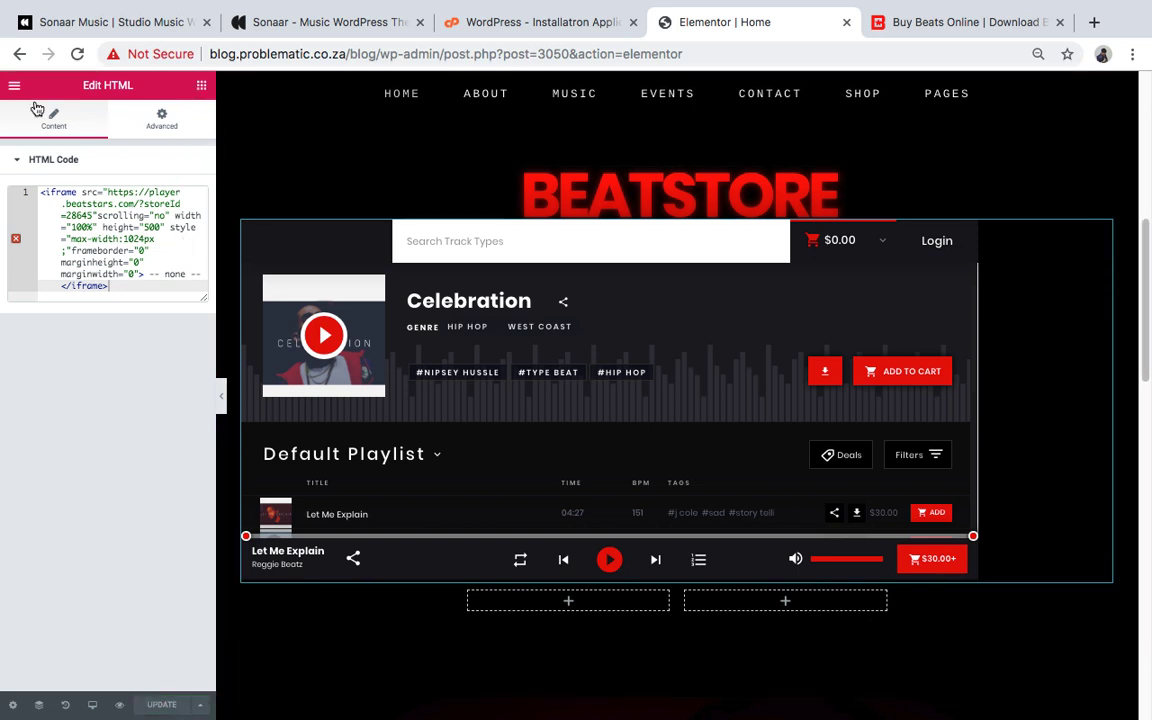
# Review the home page layout in the editor, from the hero section through the embedded beat player to the DJ BEATS section.
pyautogui.scroll(2, 1146, 340)
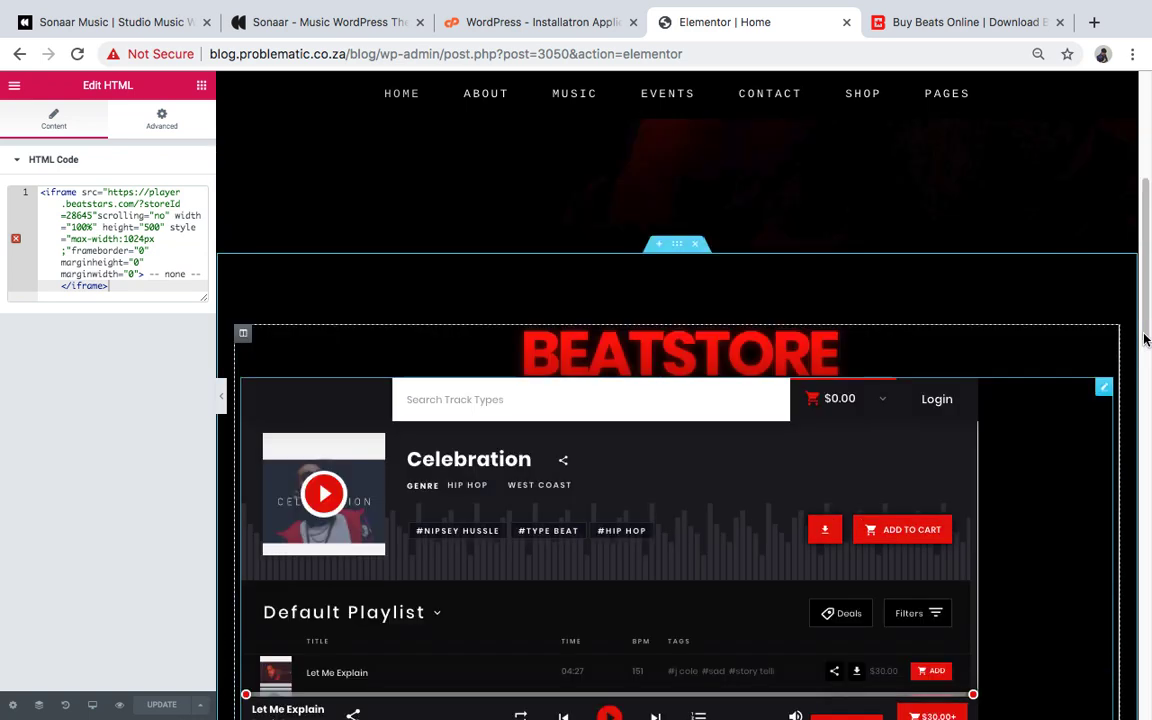
pyautogui.scroll(-10, 1146, 340)
pyautogui.scroll(12, 1150, 350)
pyautogui.scroll(-4, 1150, 335)
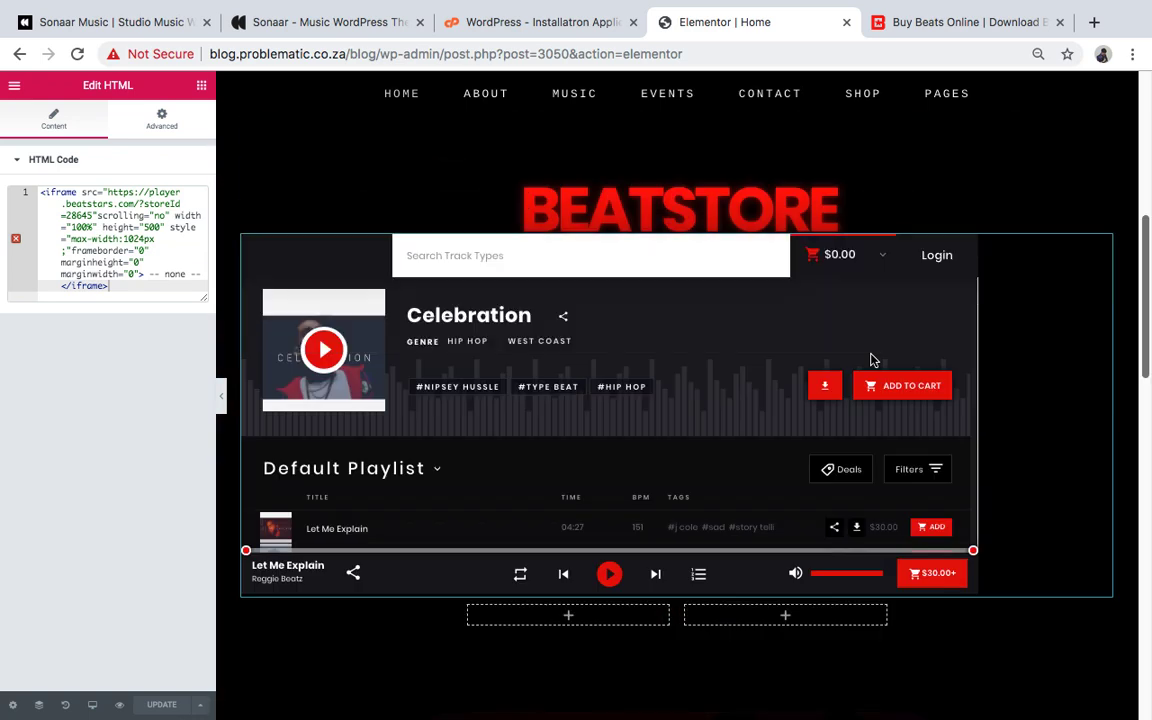
pyautogui.scroll(6, 1033, 296)
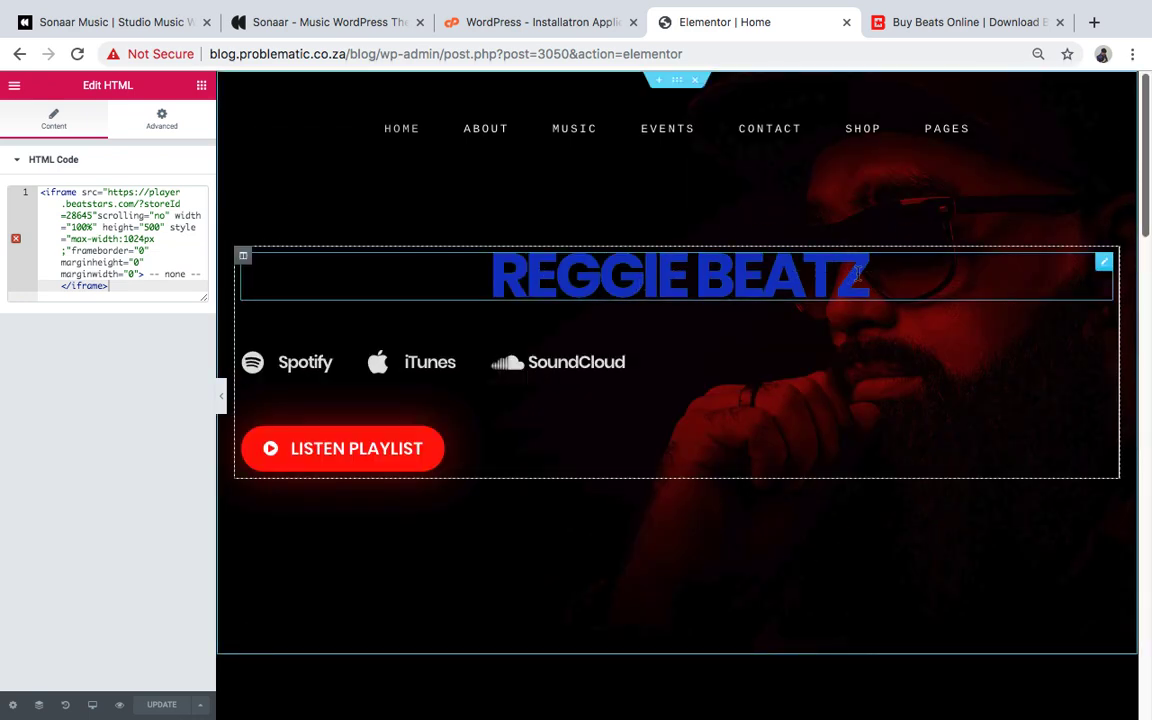
pyautogui.click(620, 418)
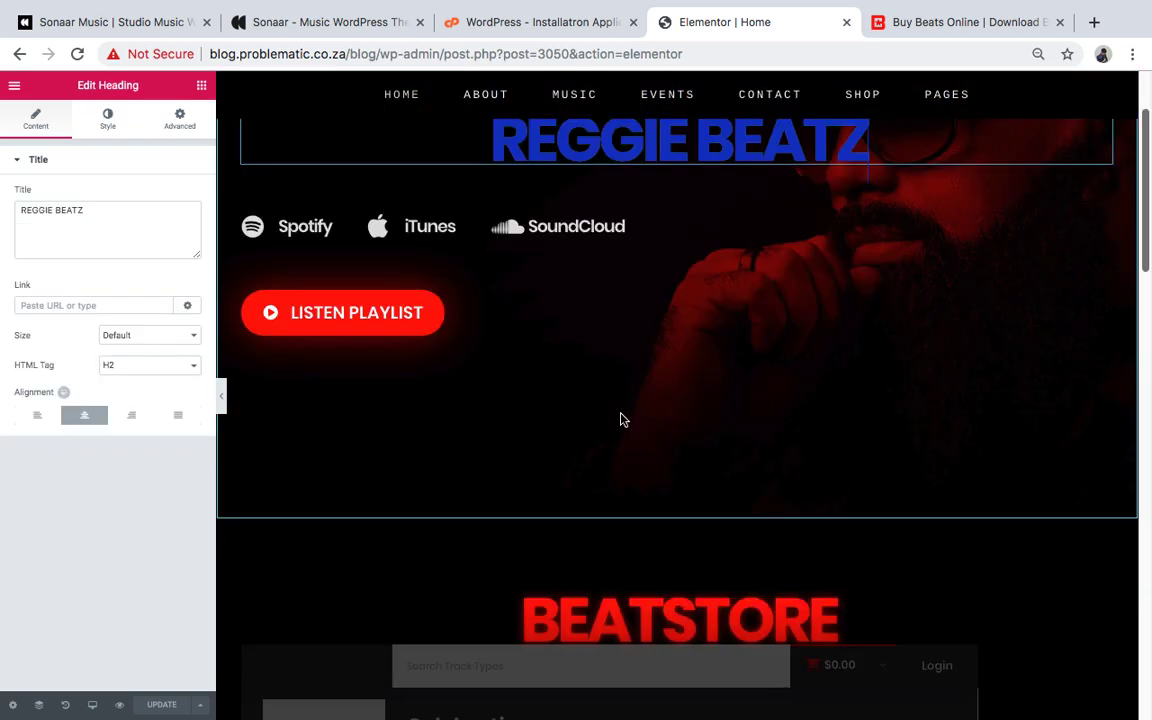
pyautogui.scroll(-5, 558, 361)
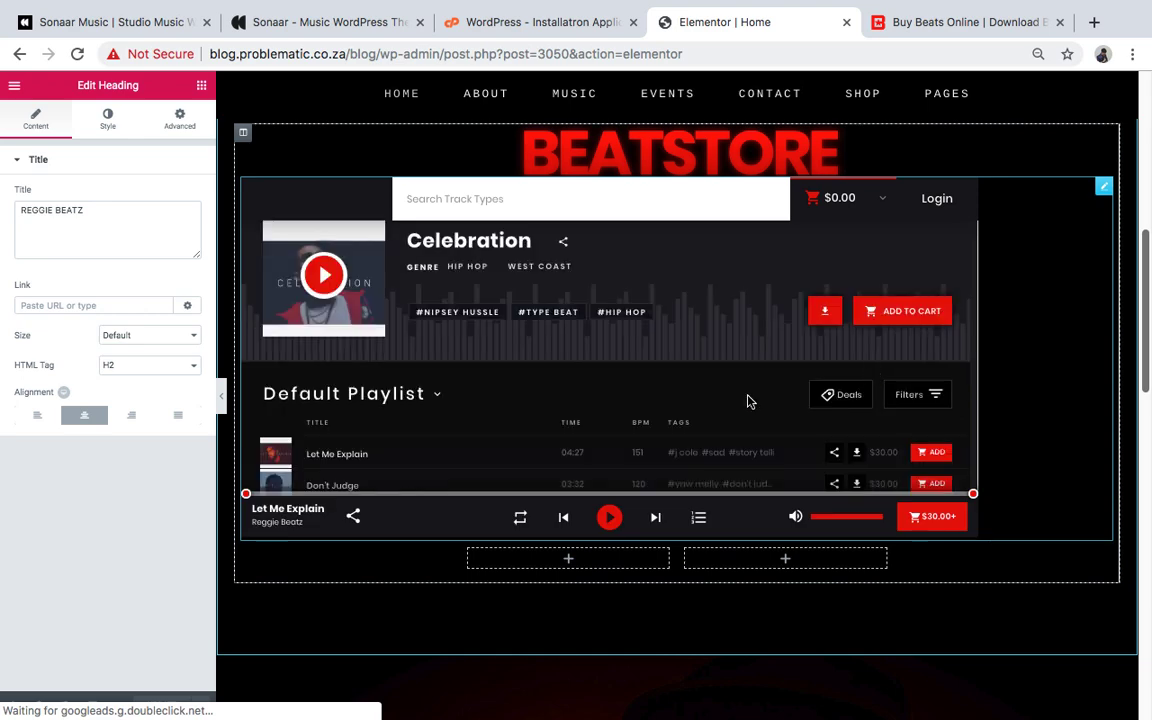
pyautogui.scroll(-5, 440, 437)
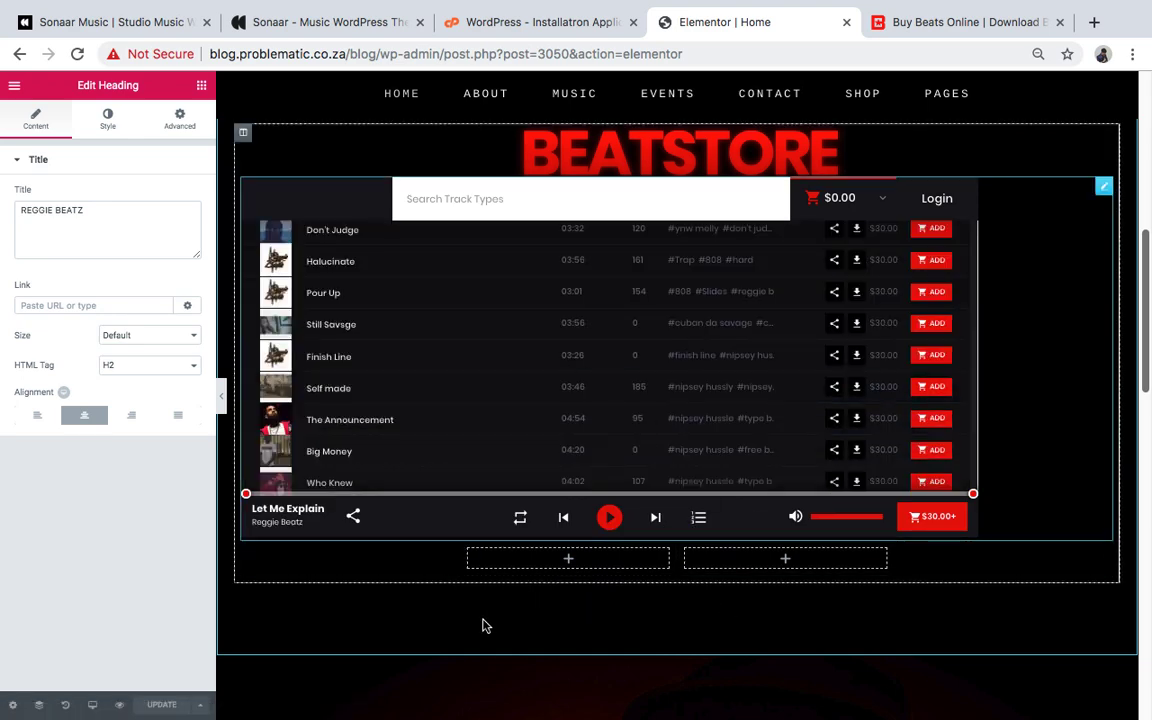
pyautogui.scroll(-3, 483, 625)
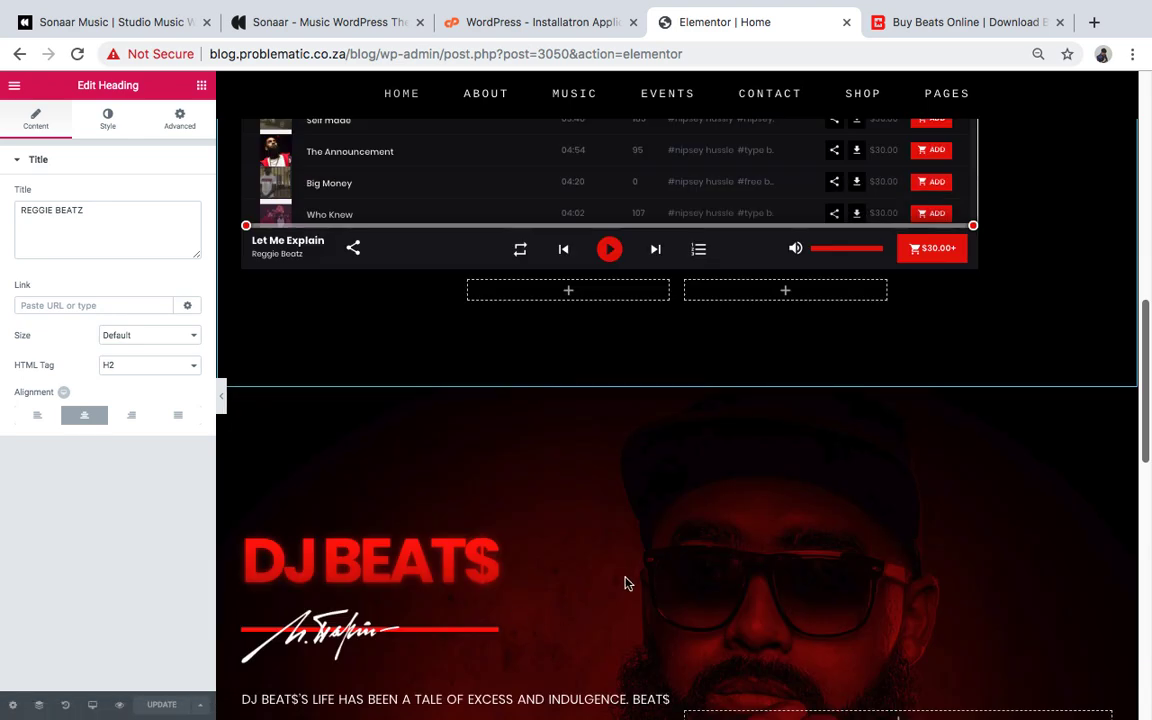
# Leave the Elementor editor and check the live home page, including the BEATSTORE player's track list and the DJ BEATS section.
pyautogui.click(14, 87)
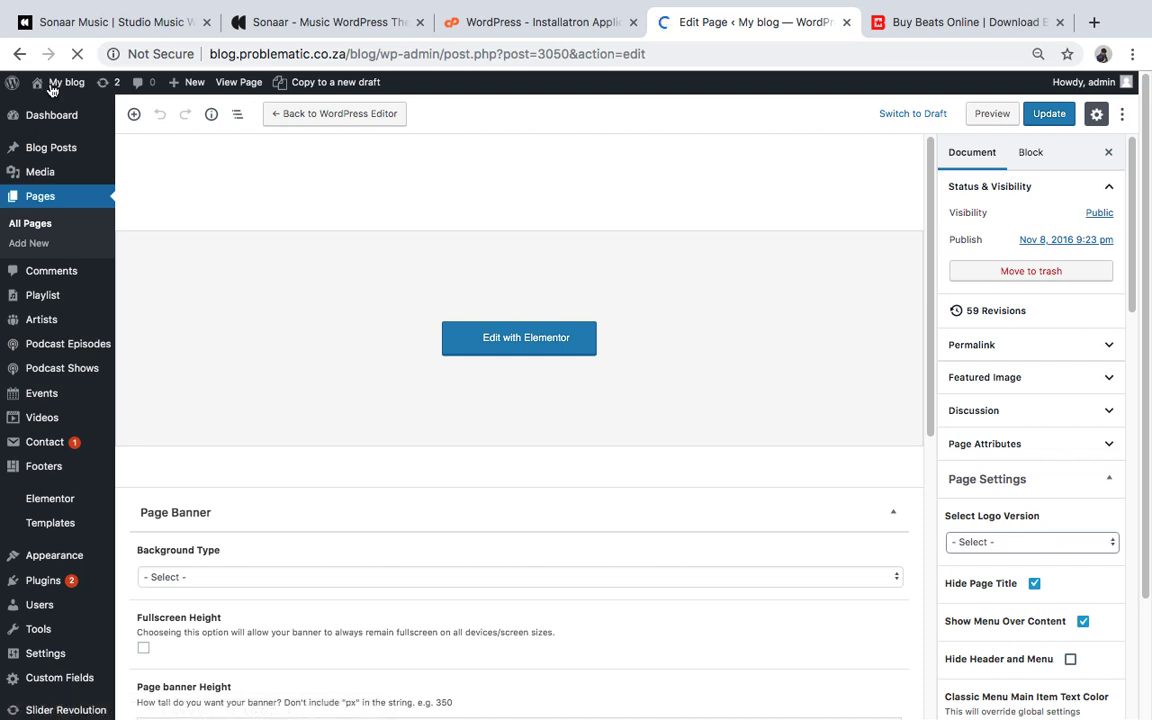
pyautogui.rightClick(67, 85)
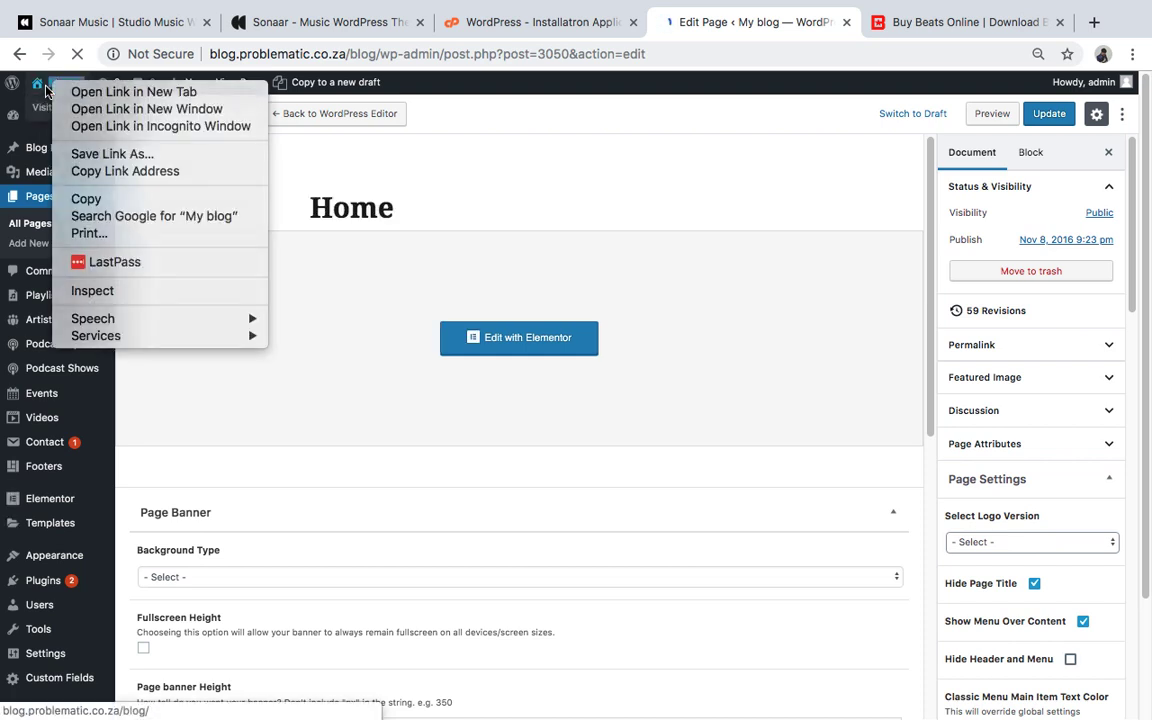
pyautogui.press('Escape')
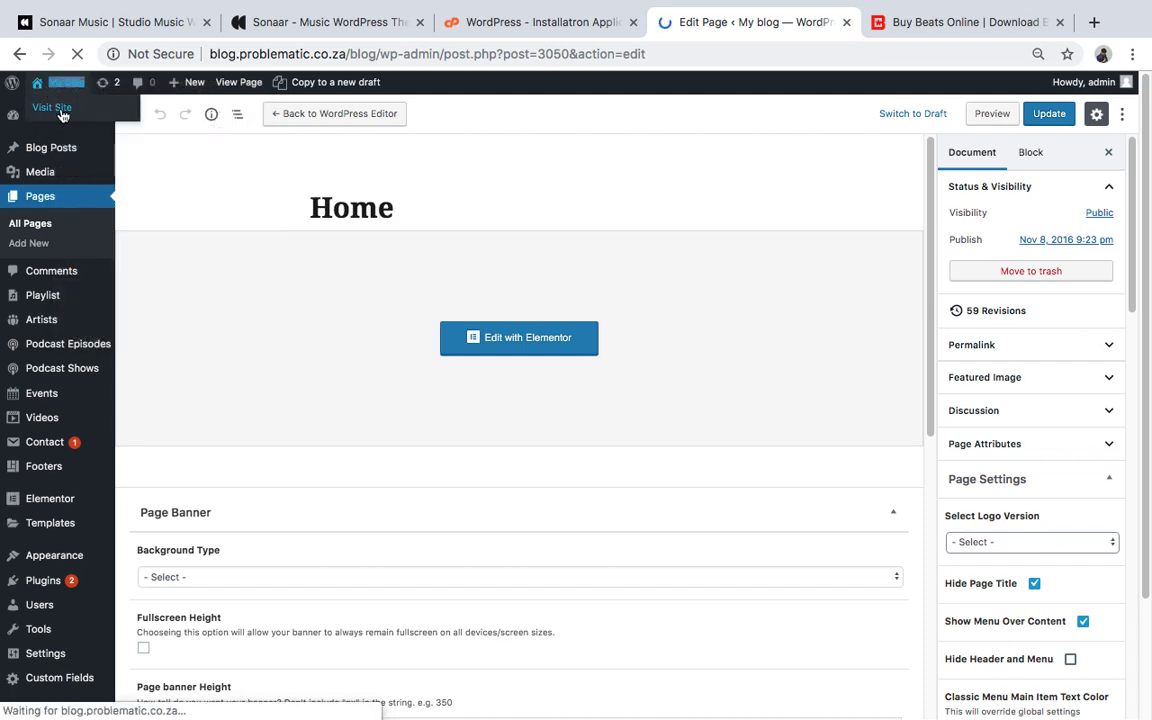
pyautogui.click(61, 108)
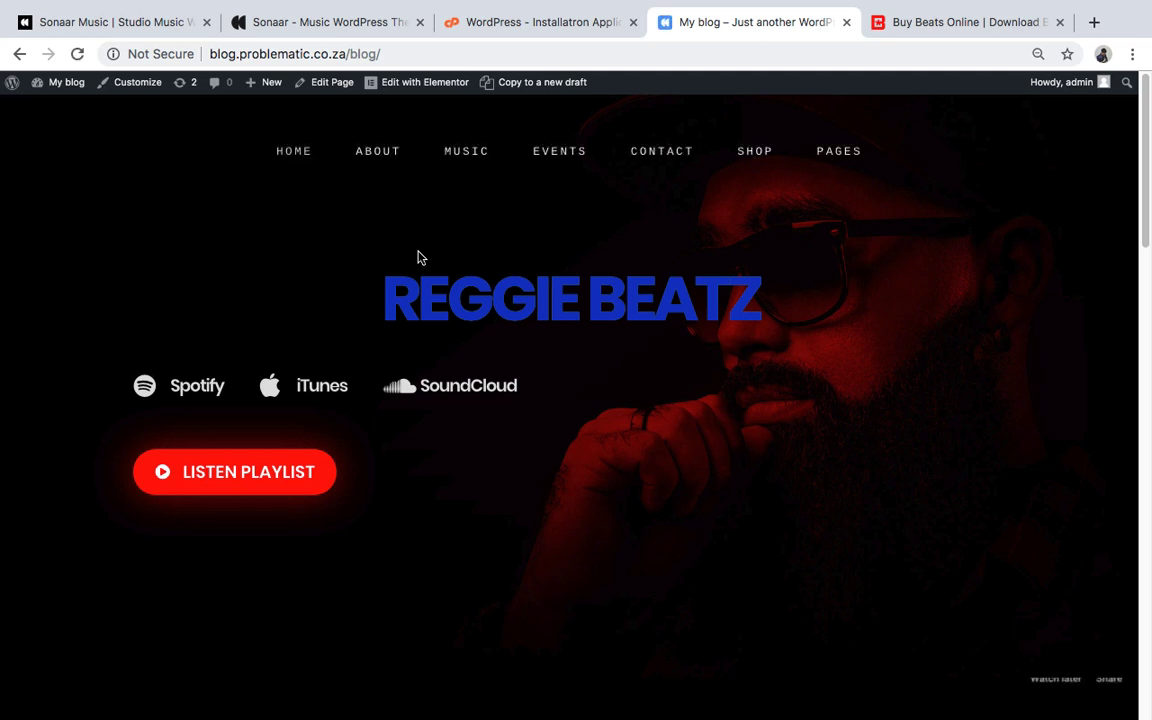
pyautogui.scroll(-5, 445, 275)
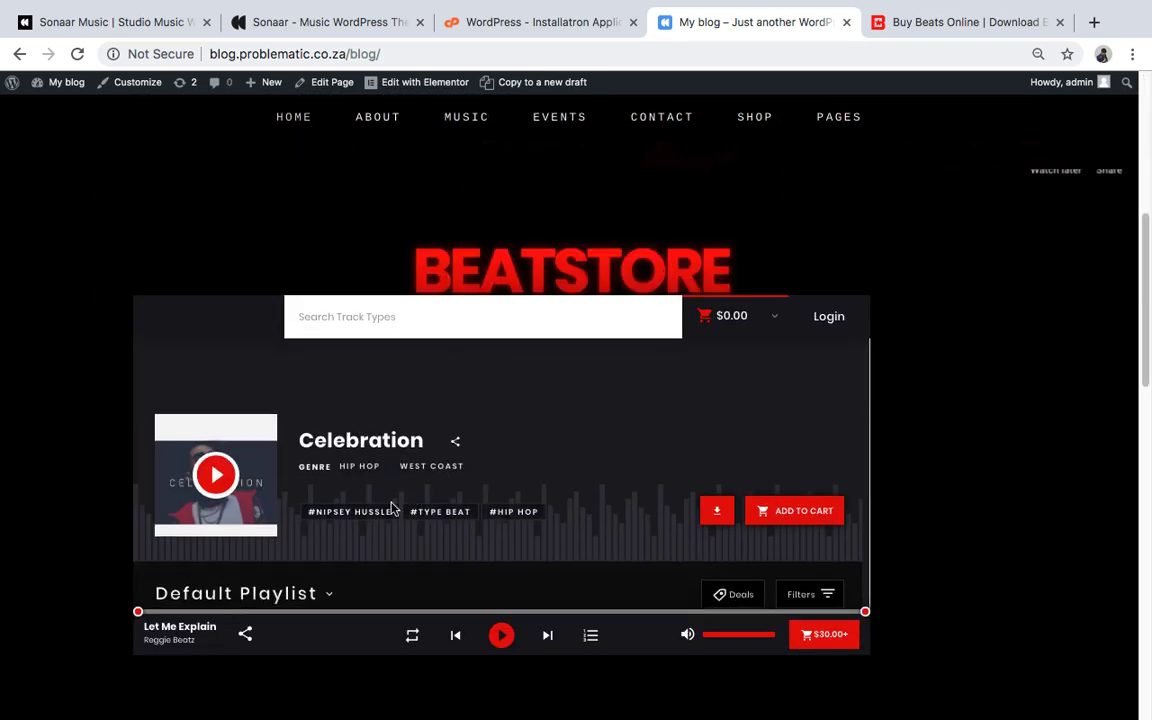
pyautogui.scroll(-2, 400, 512)
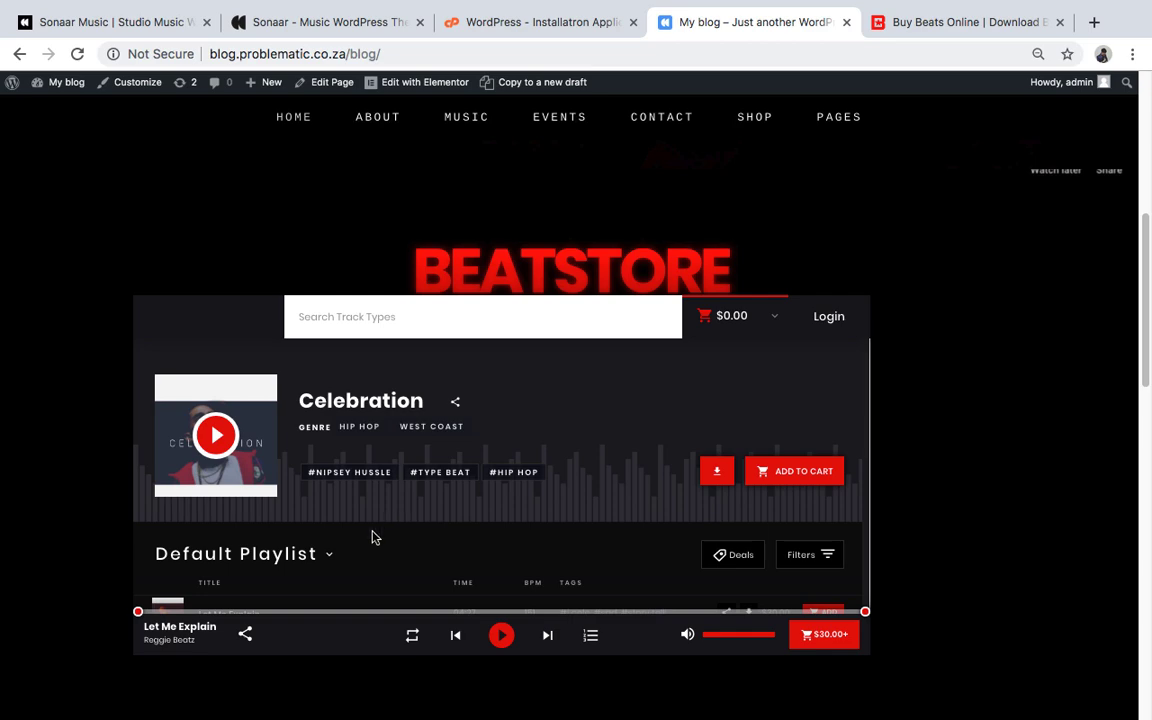
pyautogui.scroll(-5, 373, 540)
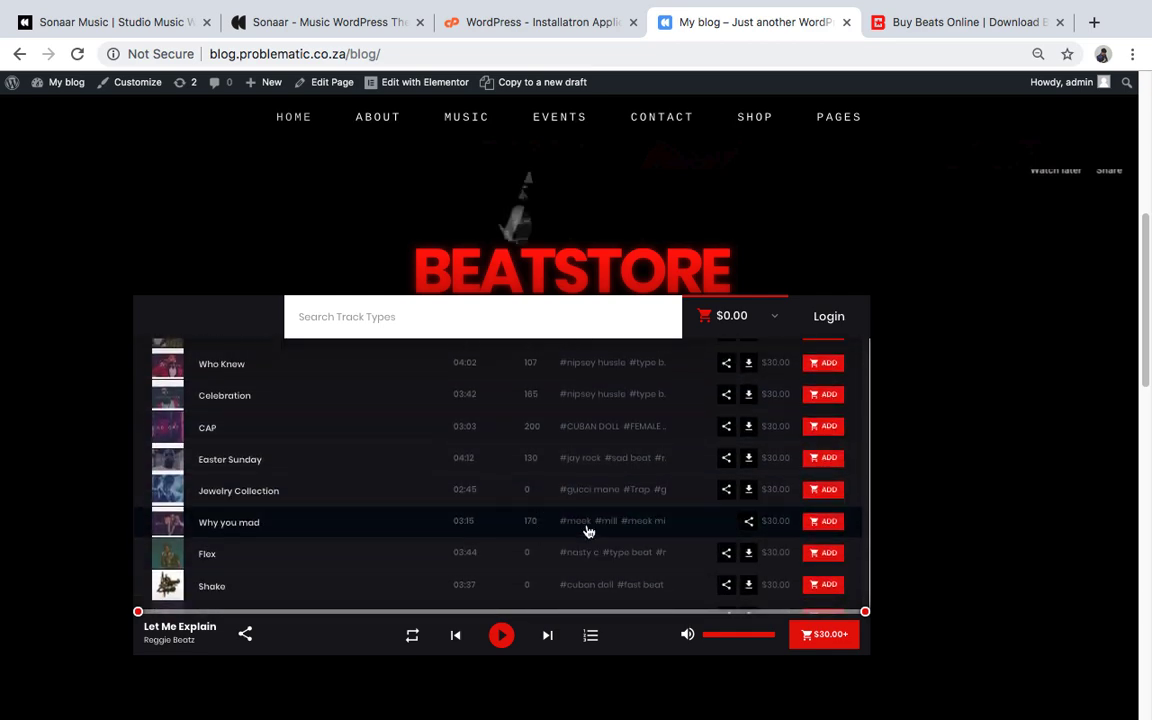
pyautogui.scroll(-10, 1021, 416)
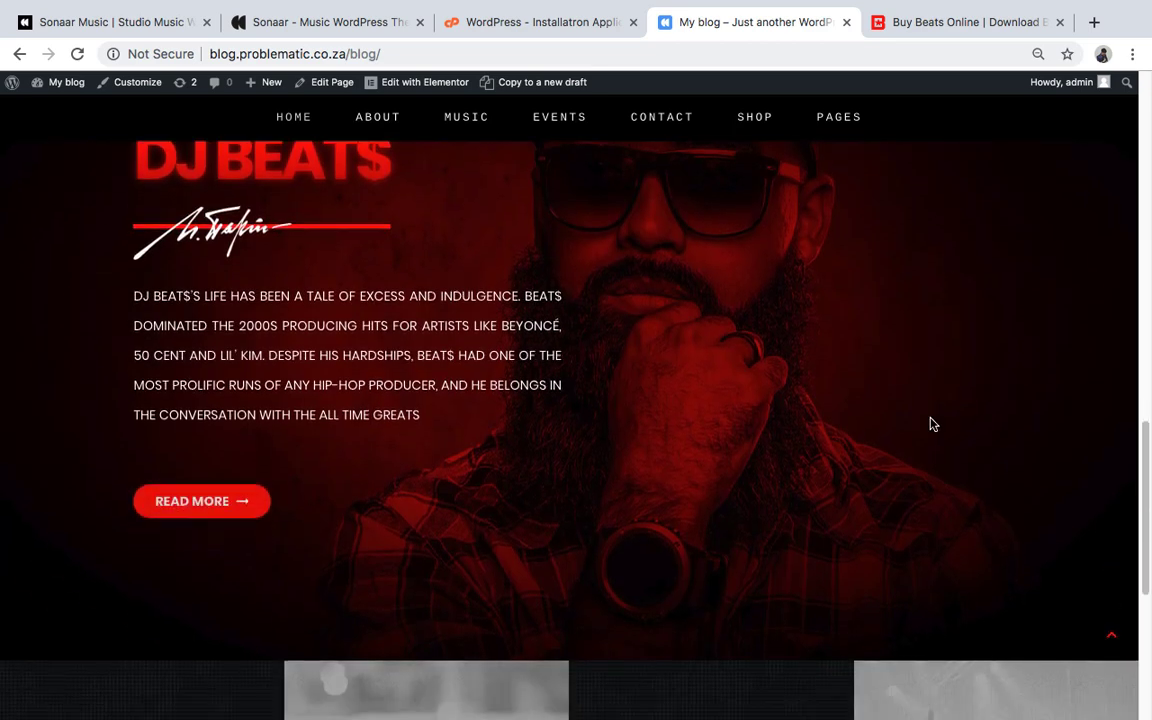
# Review the live home page from the hero section through the BEATSTORE player to the social tiles and footer, plus the navigation menu's About submenu.
pyautogui.scroll(-4, 393, 365)
pyautogui.scroll(-3, 393, 365)
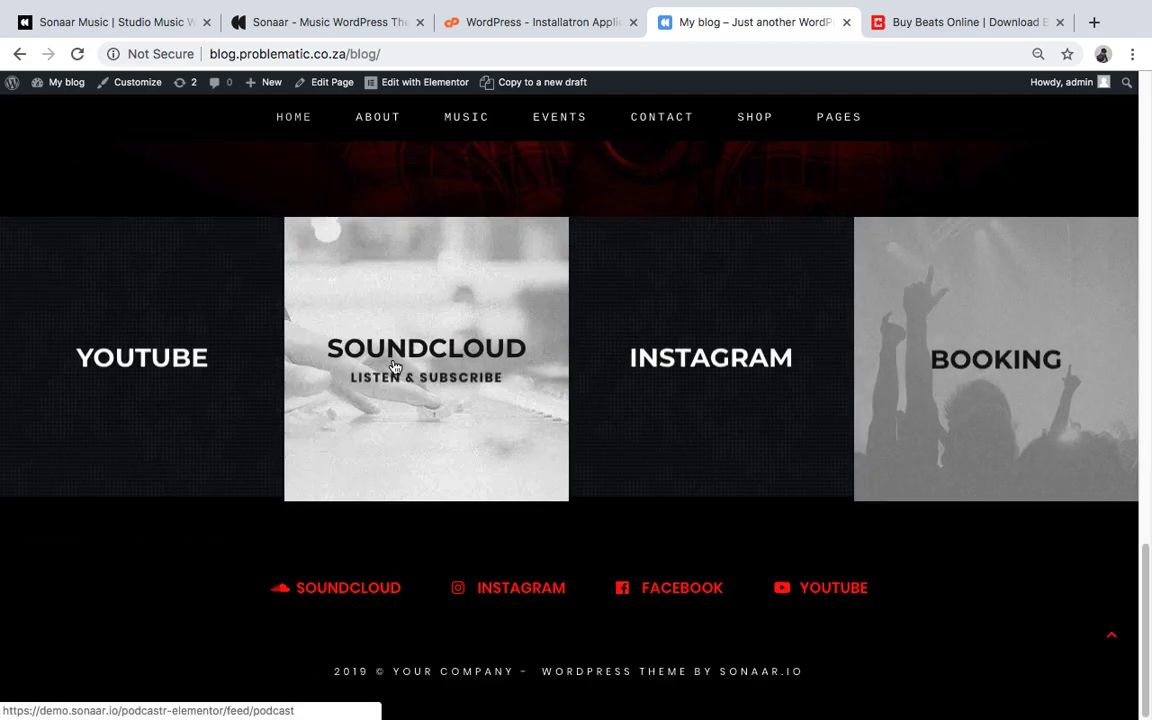
pyautogui.scroll(12, 393, 365)
pyautogui.scroll(6, 393, 365)
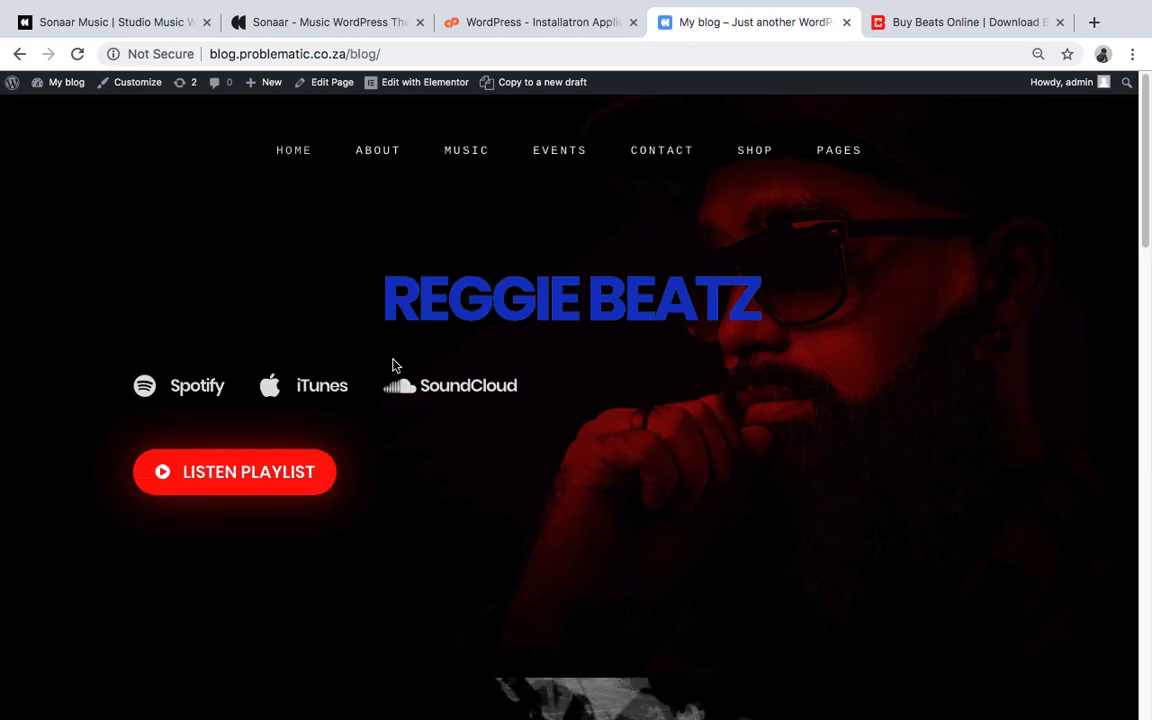
pyautogui.moveTo(464, 158)
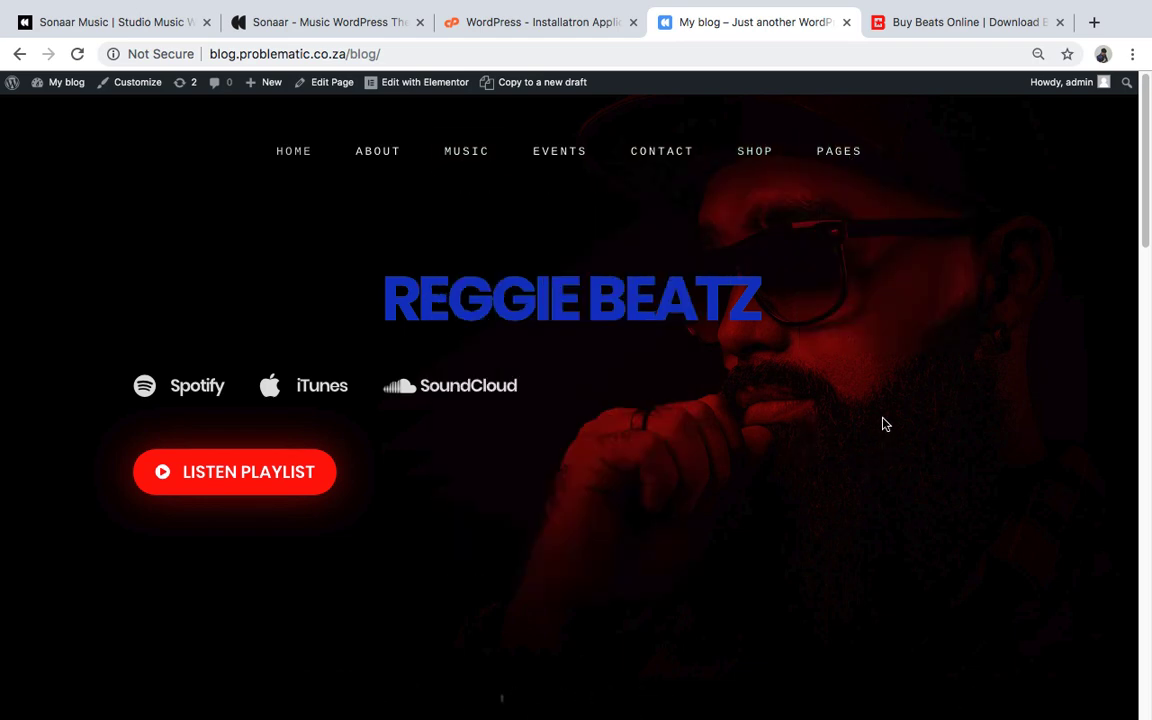
pyautogui.scroll(-5, 884, 424)
pyautogui.scroll(5, 884, 424)
pyautogui.scroll(-5, 548, 369)
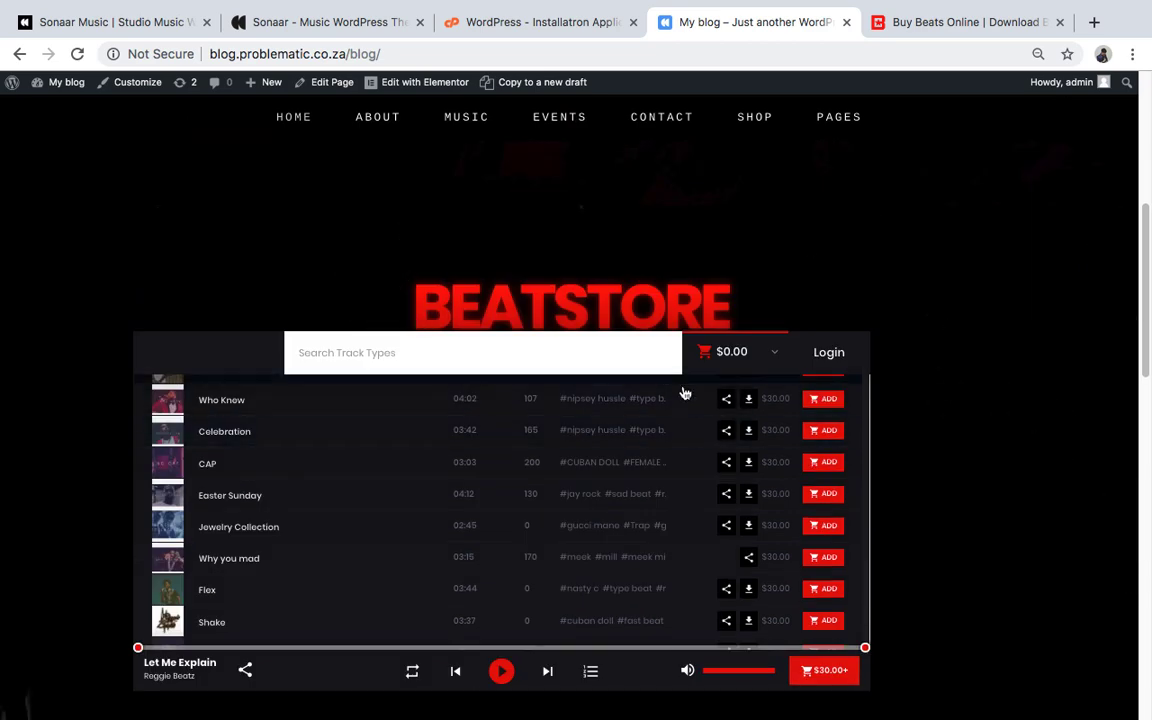
pyautogui.scroll(-15, 908, 453)
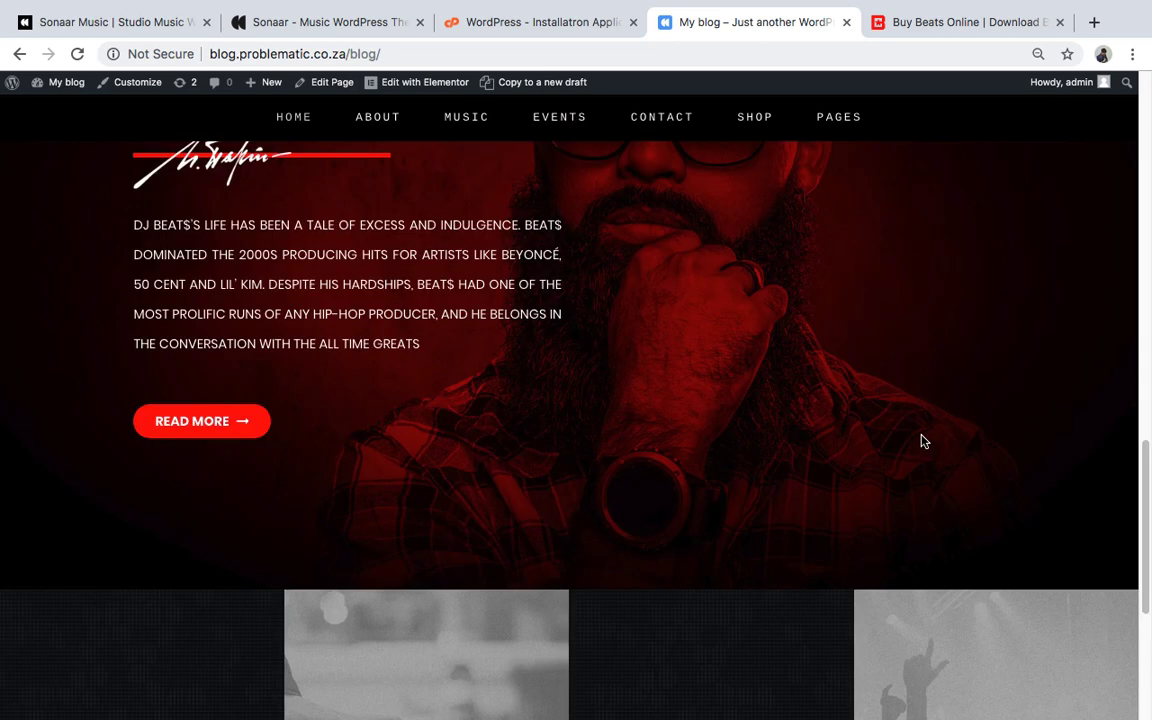
pyautogui.scroll(15, 923, 440)
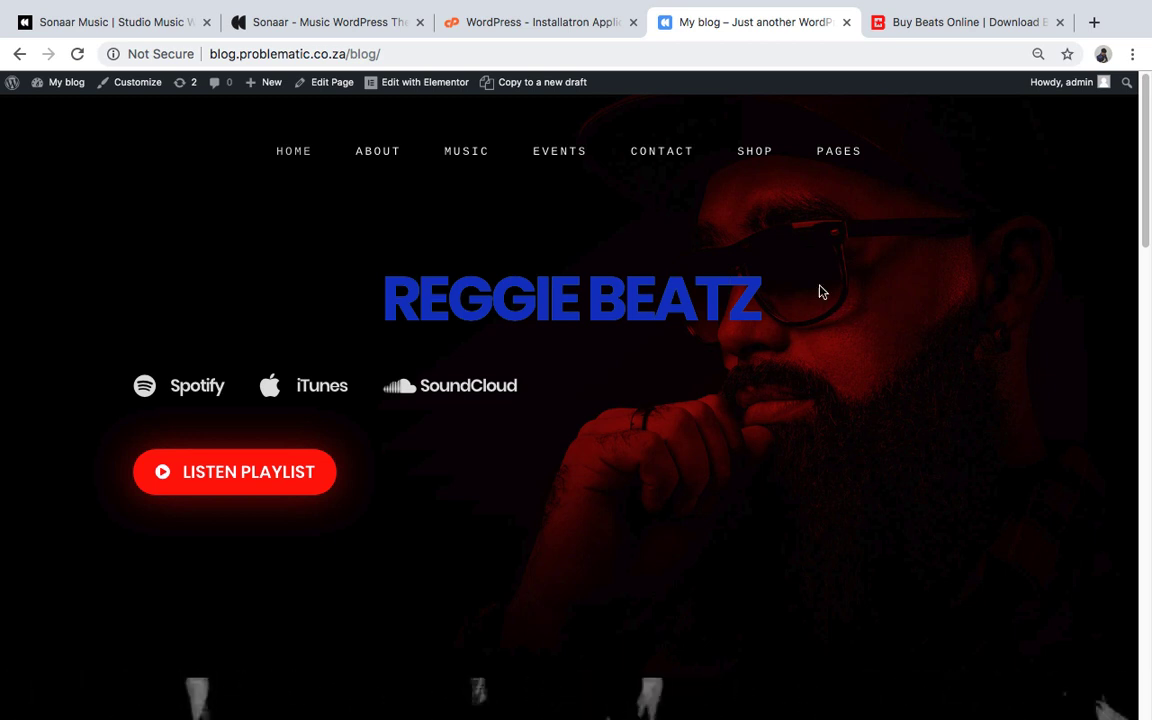
pyautogui.scroll(-10, 856, 471)
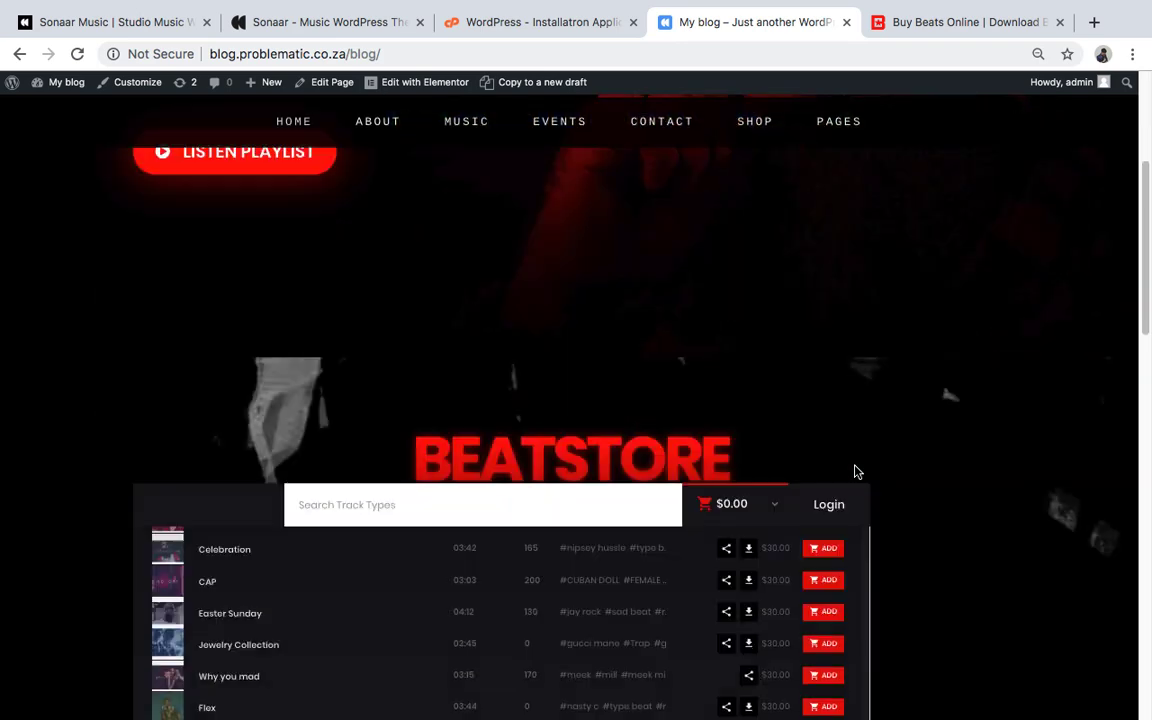
pyautogui.scroll(-3, 856, 471)
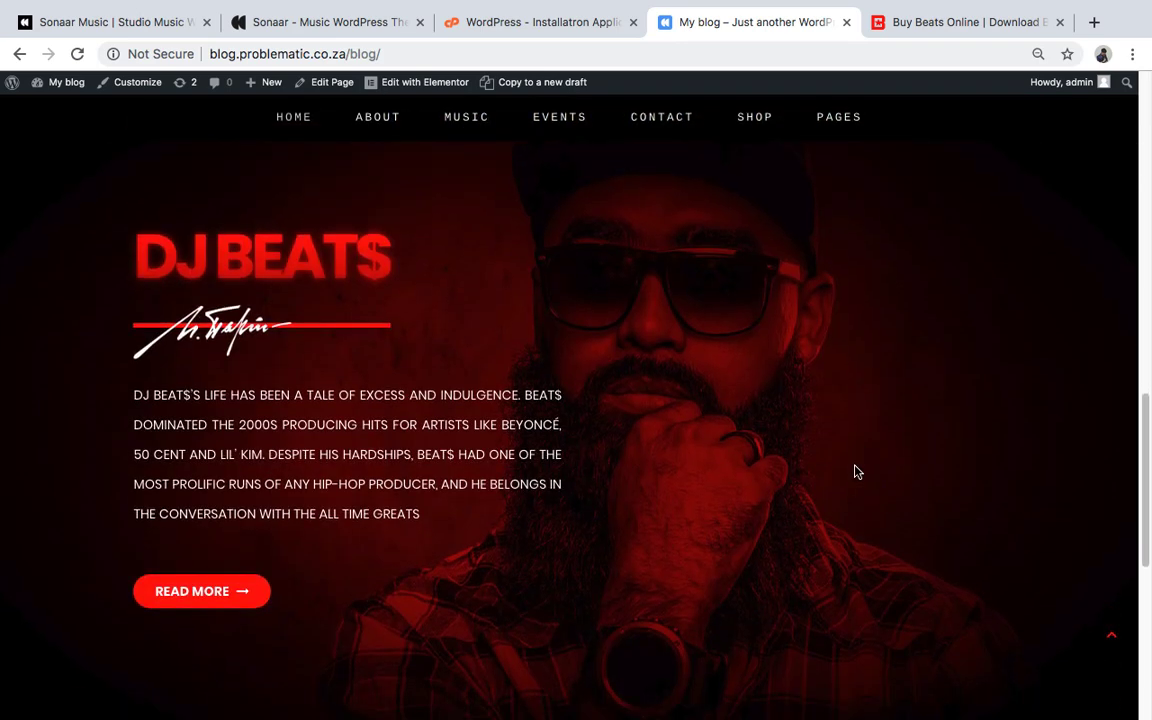
pyautogui.scroll(6, 856, 471)
pyautogui.scroll(-5, 856, 471)
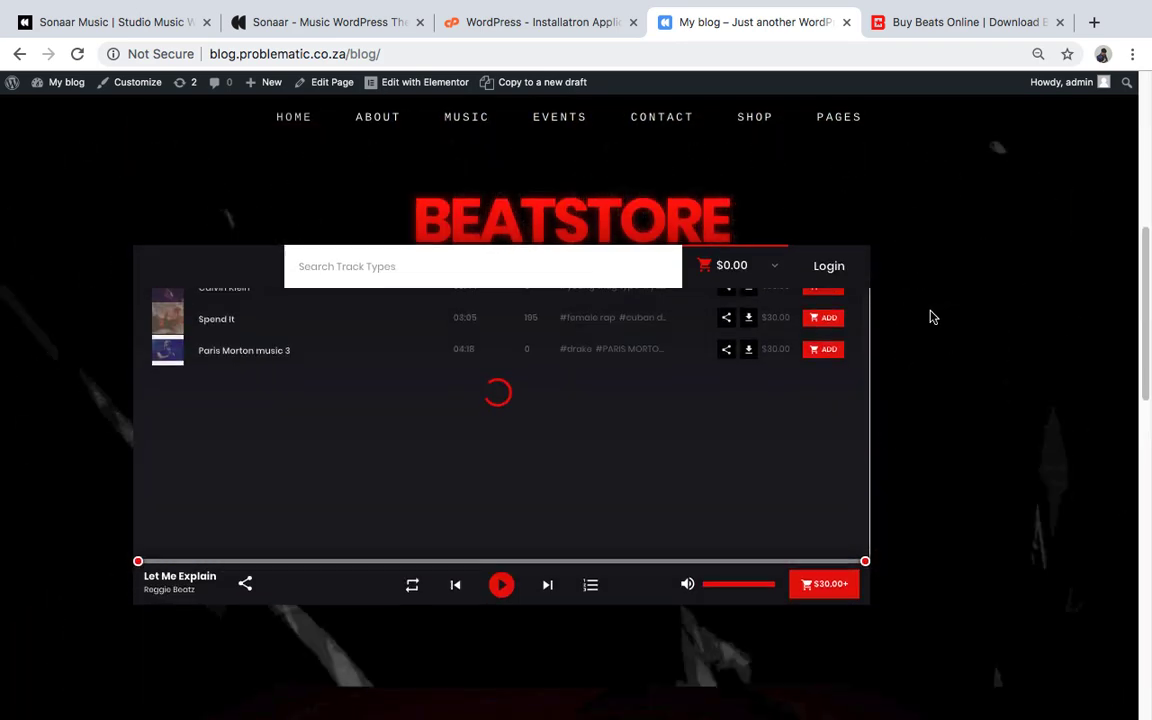
pyautogui.scroll(-5, 930, 317)
pyautogui.scroll(-5, 930, 317)
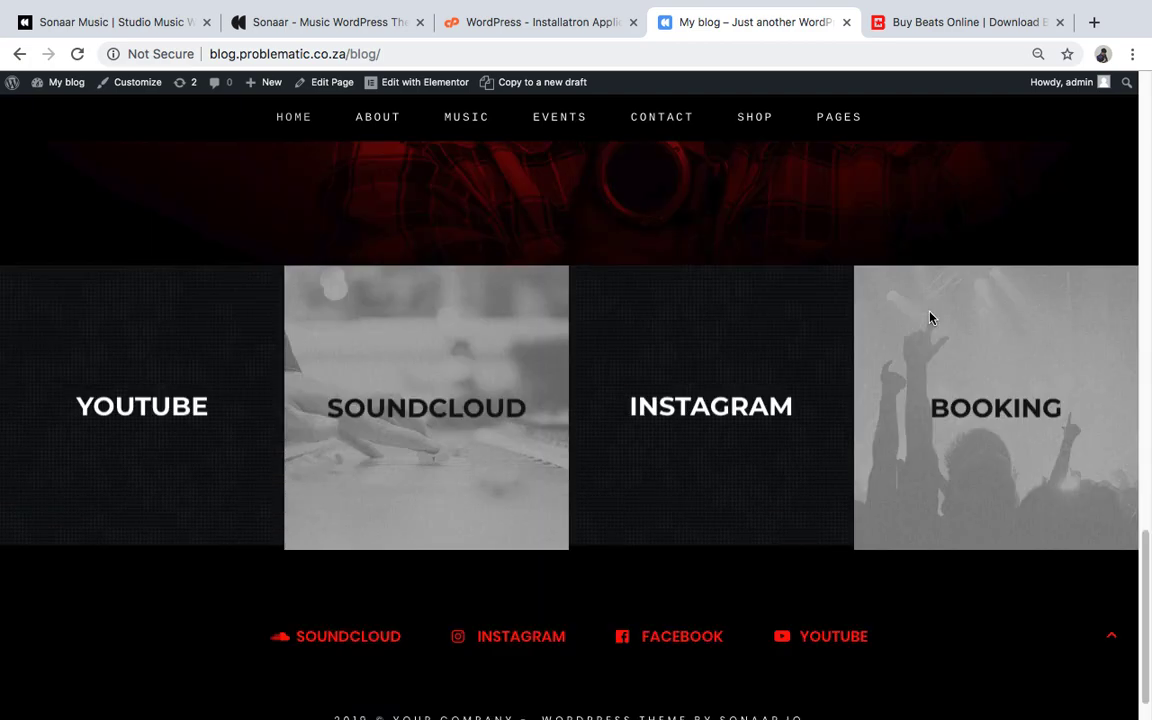
pyautogui.scroll(20, 930, 318)
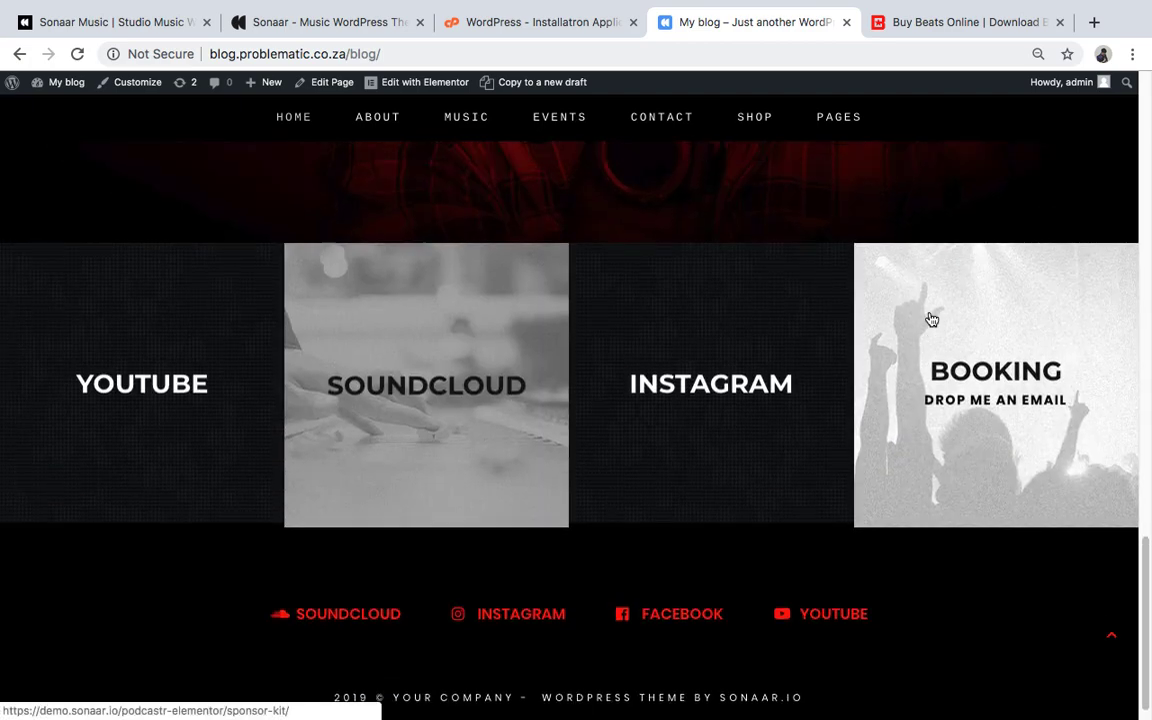
pyautogui.scroll(2, 930, 318)
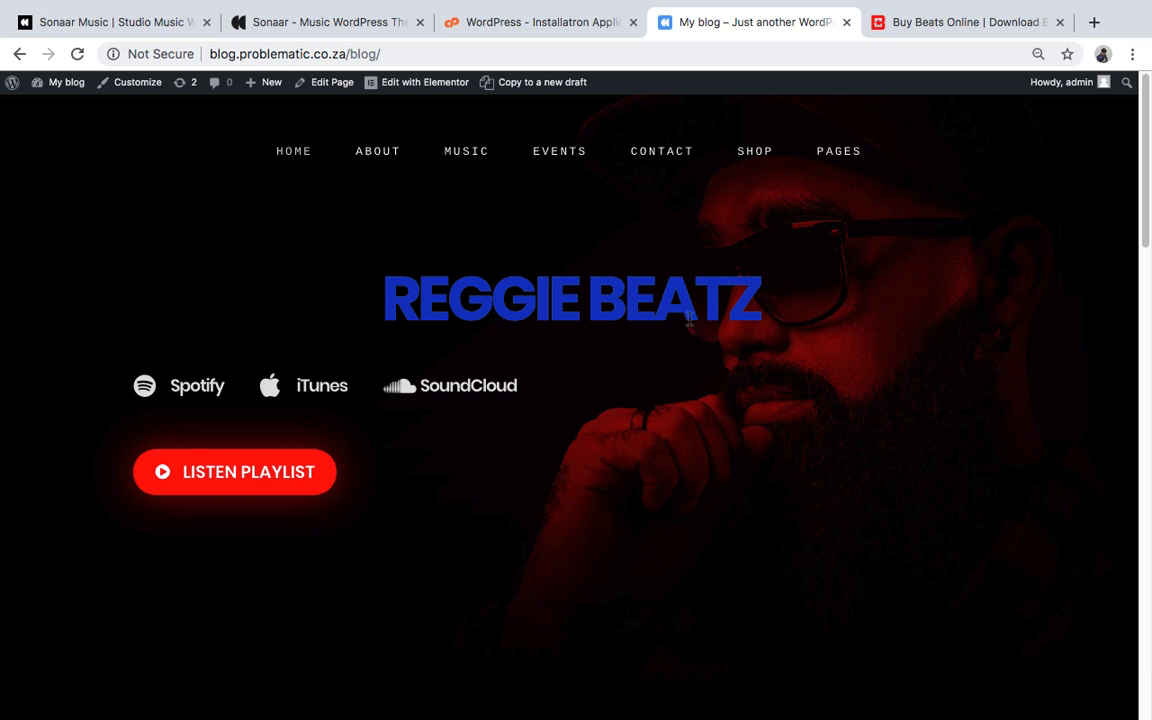
pyautogui.moveTo(409, 149)
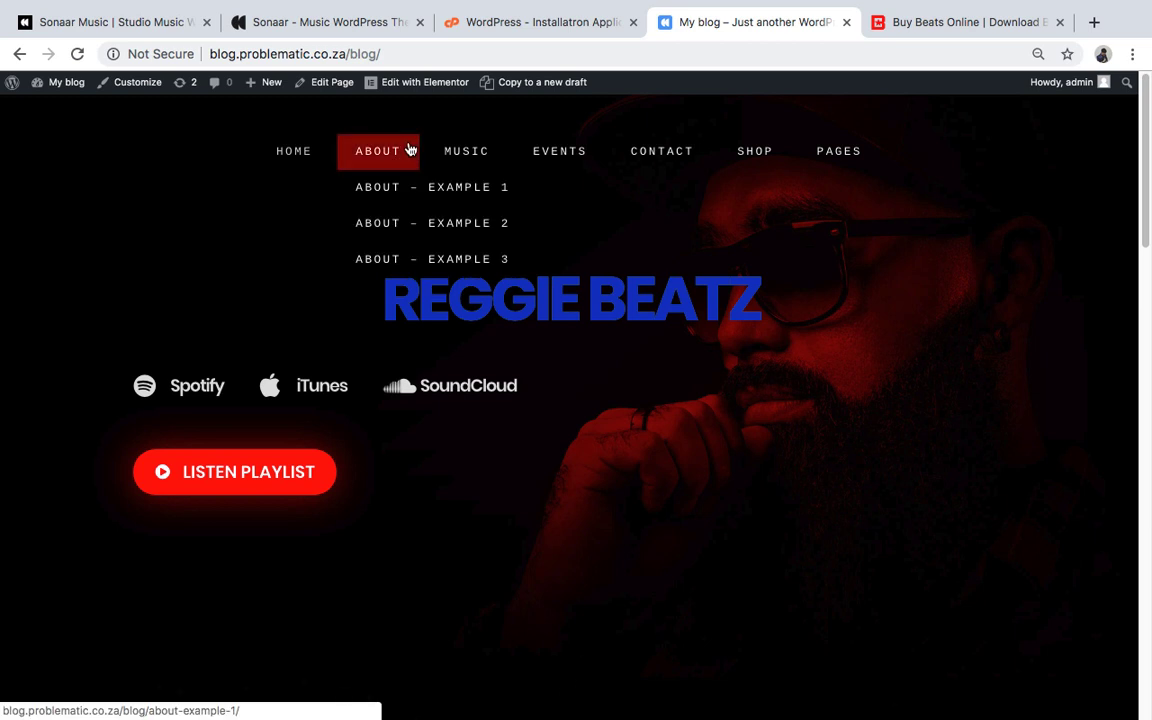
pyautogui.moveTo(288, 147)
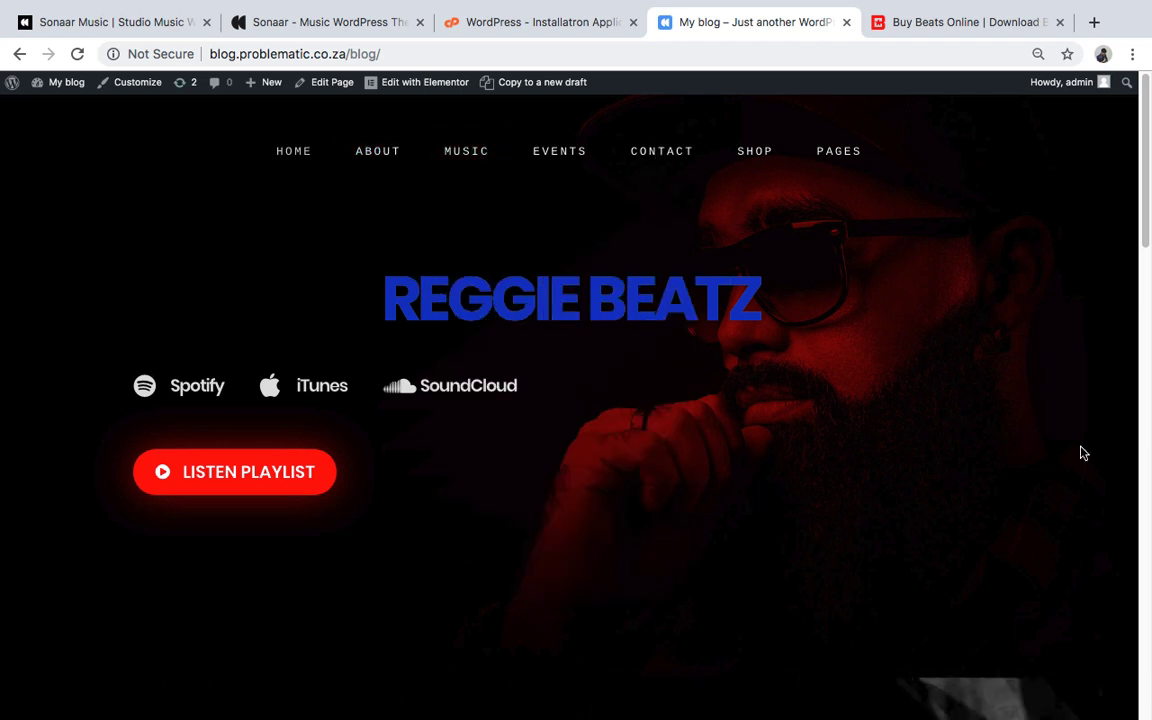
# Go to the site's WordPress dashboard and open the navigation menu editor.
pyautogui.moveTo(62, 88)
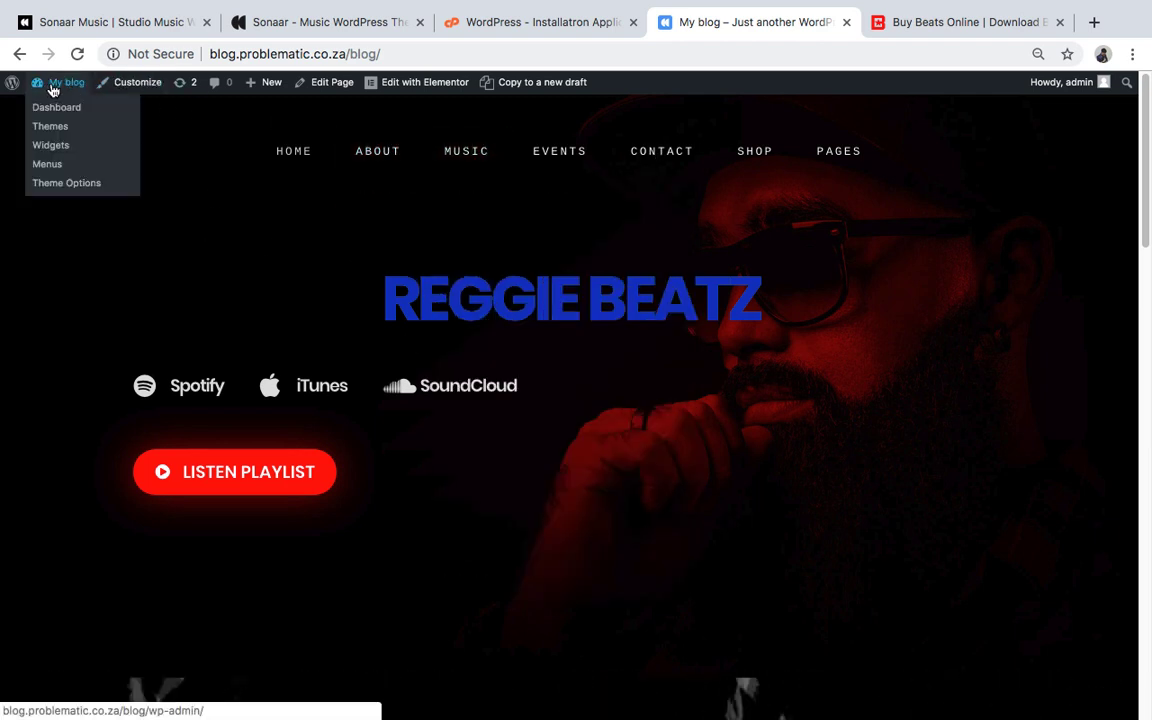
pyautogui.click(60, 113)
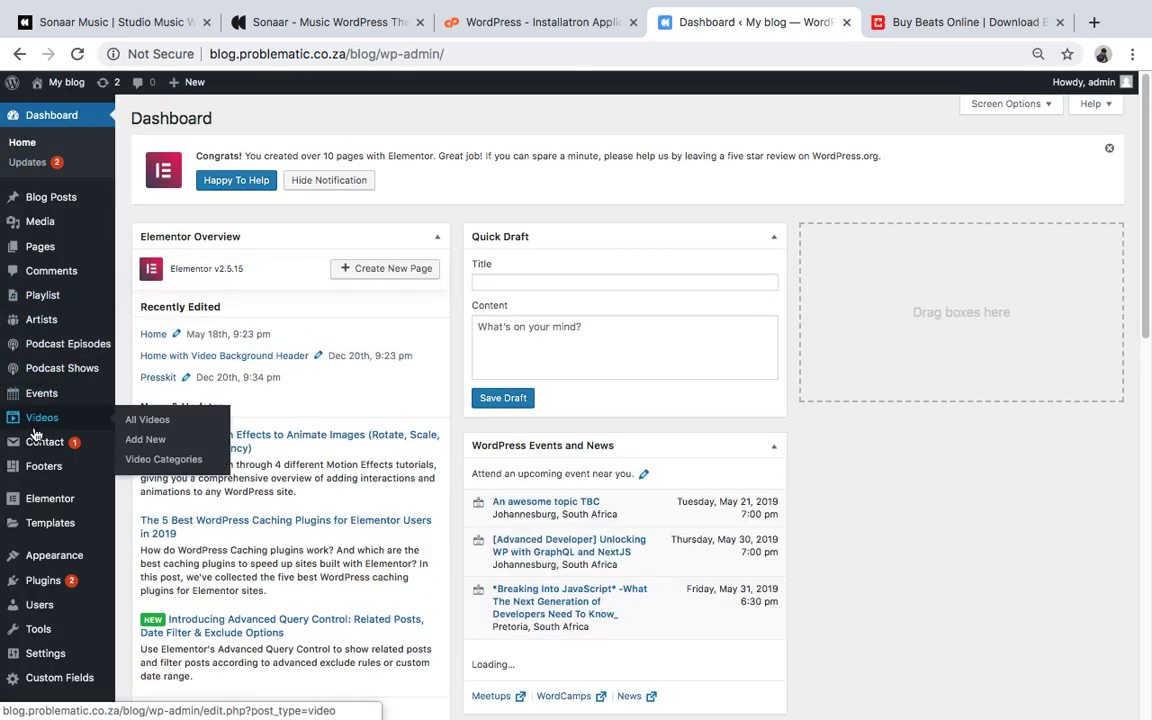
pyautogui.scroll(-1, 62, 493)
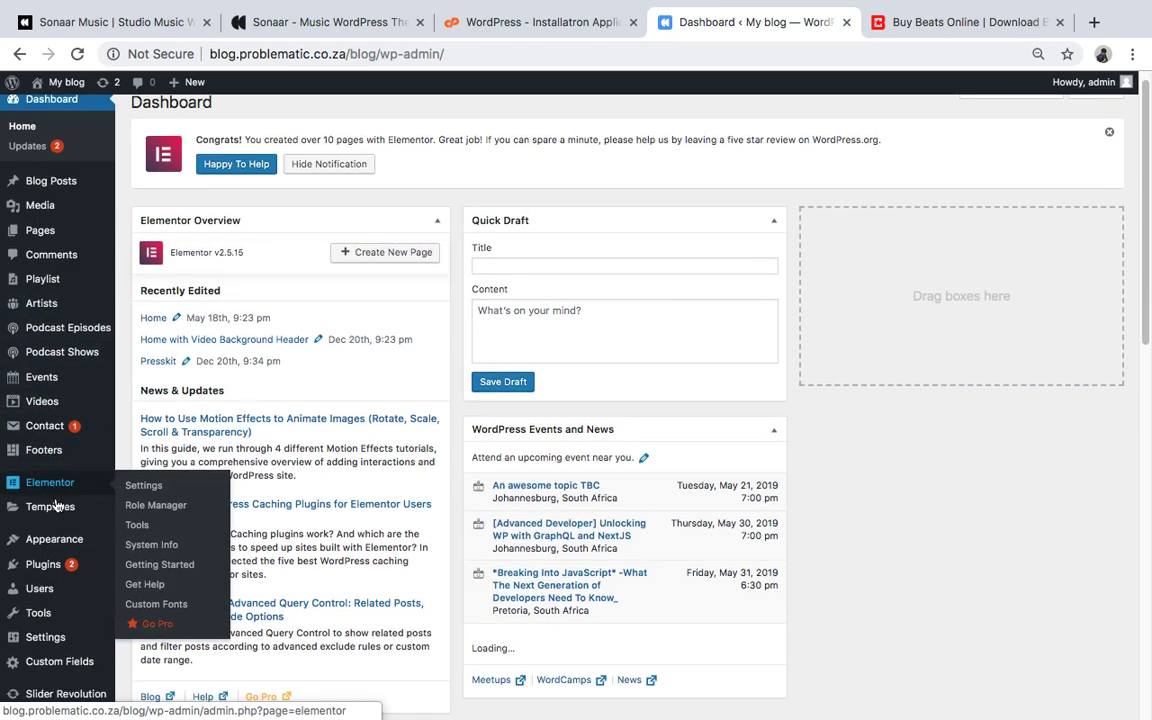
pyautogui.moveTo(47, 541)
pyautogui.click(140, 602)
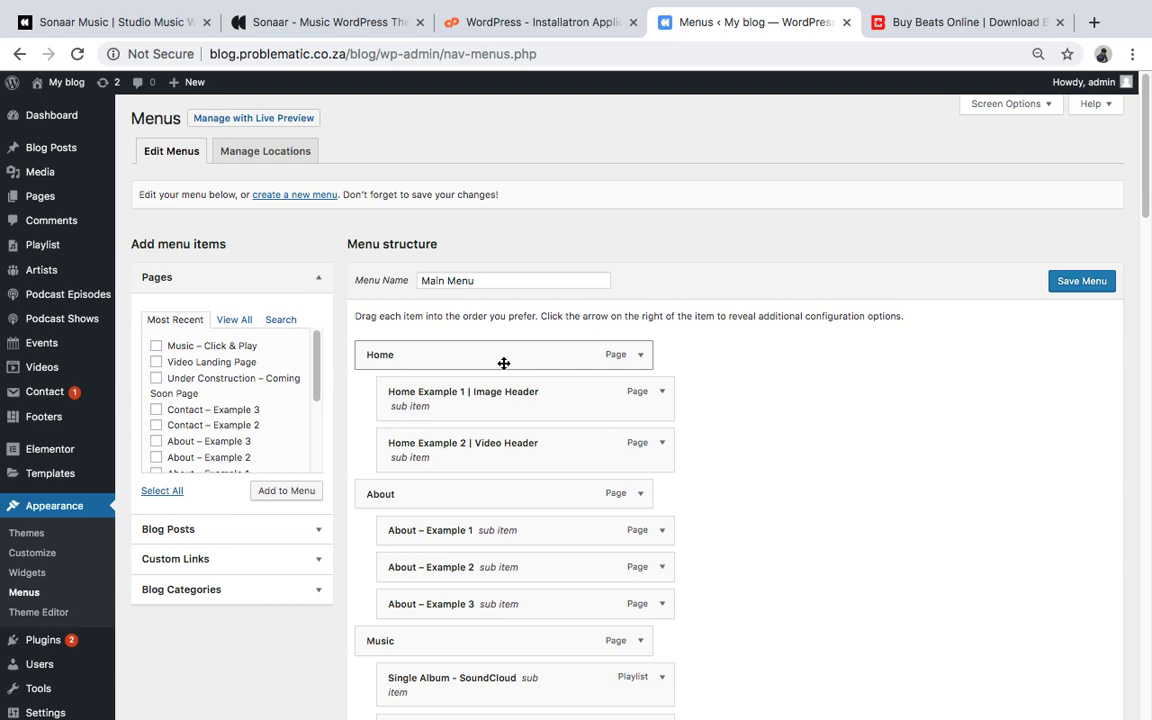
# Remove the Home Example 1 | Image Header and Home Example 2 | Video Header sub items under Home in the Main Menu.
pyautogui.scroll(-3, 393, 416)
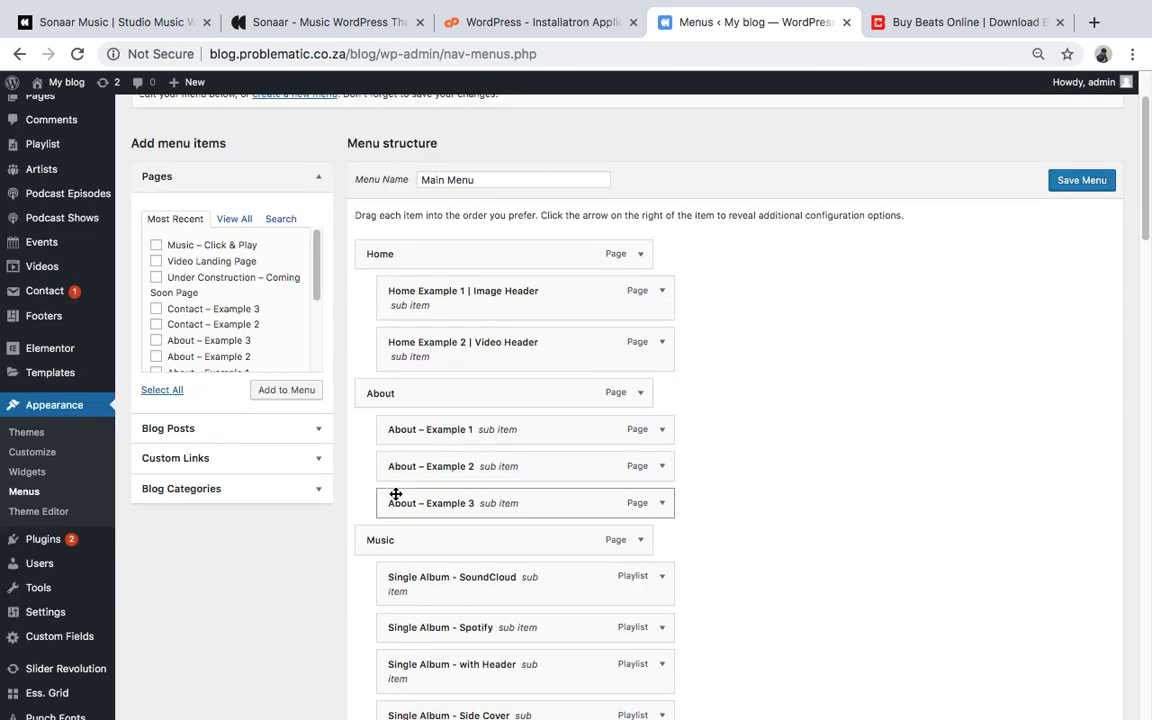
pyautogui.scroll(-3, 443, 405)
pyautogui.scroll(6, 476, 452)
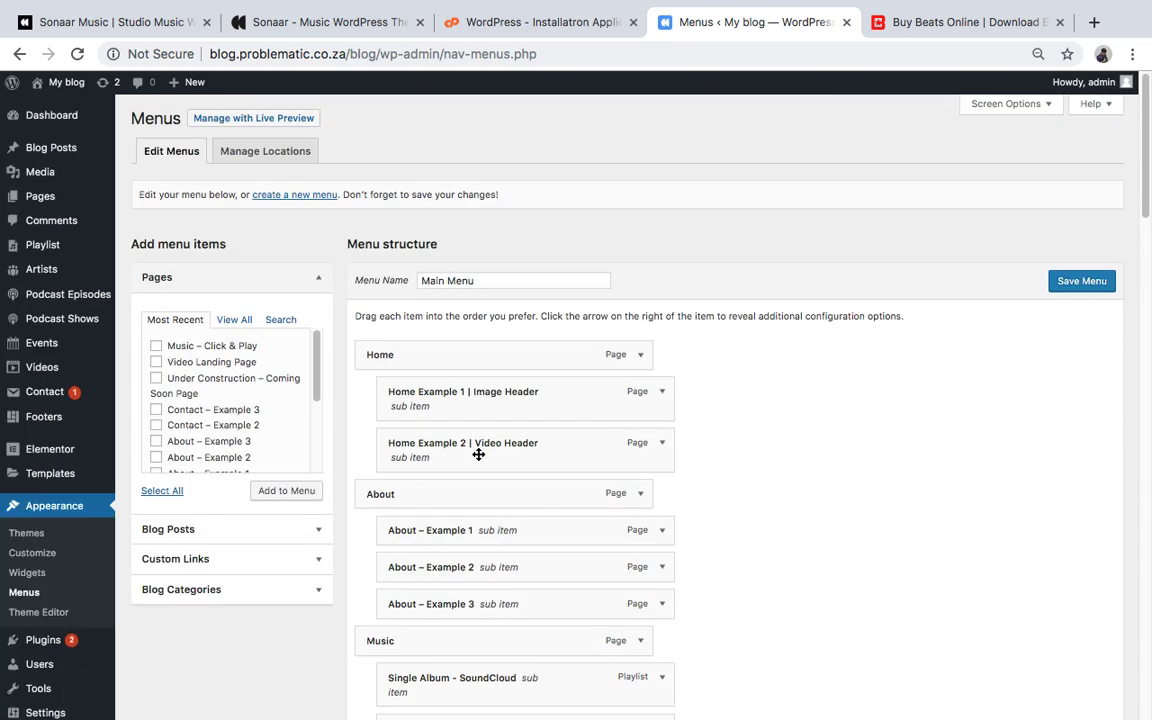
pyautogui.click(662, 393)
pyautogui.click(403, 532)
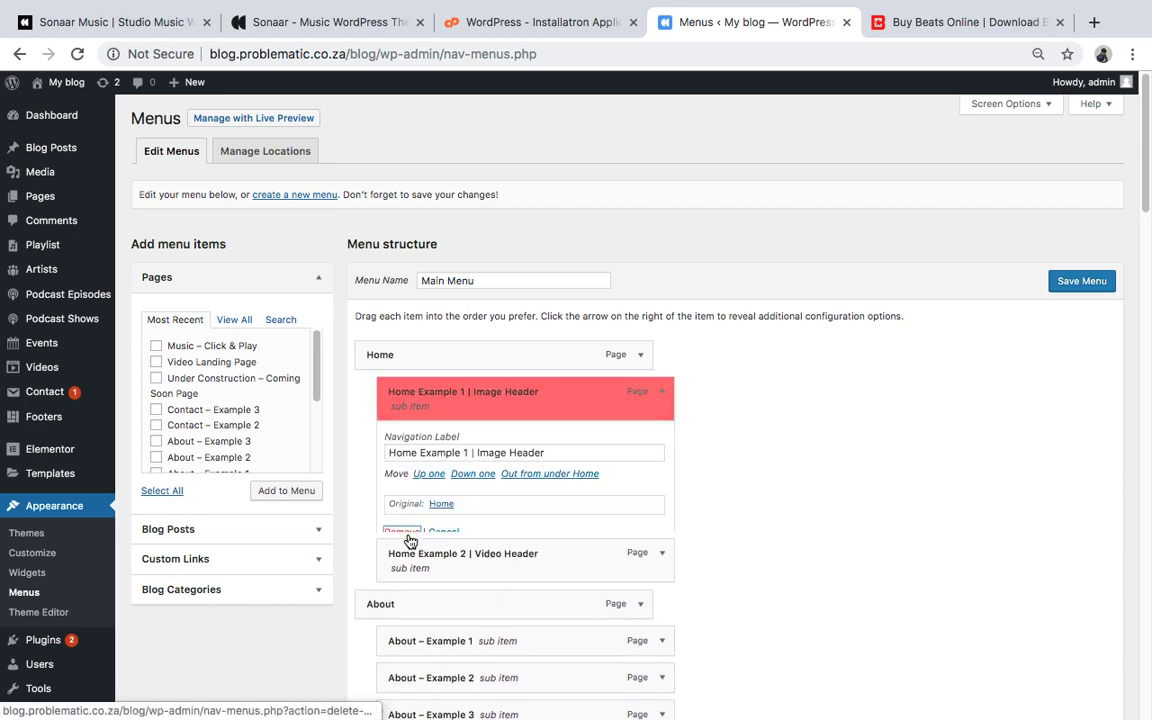
pyautogui.click(661, 392)
pyautogui.click(402, 532)
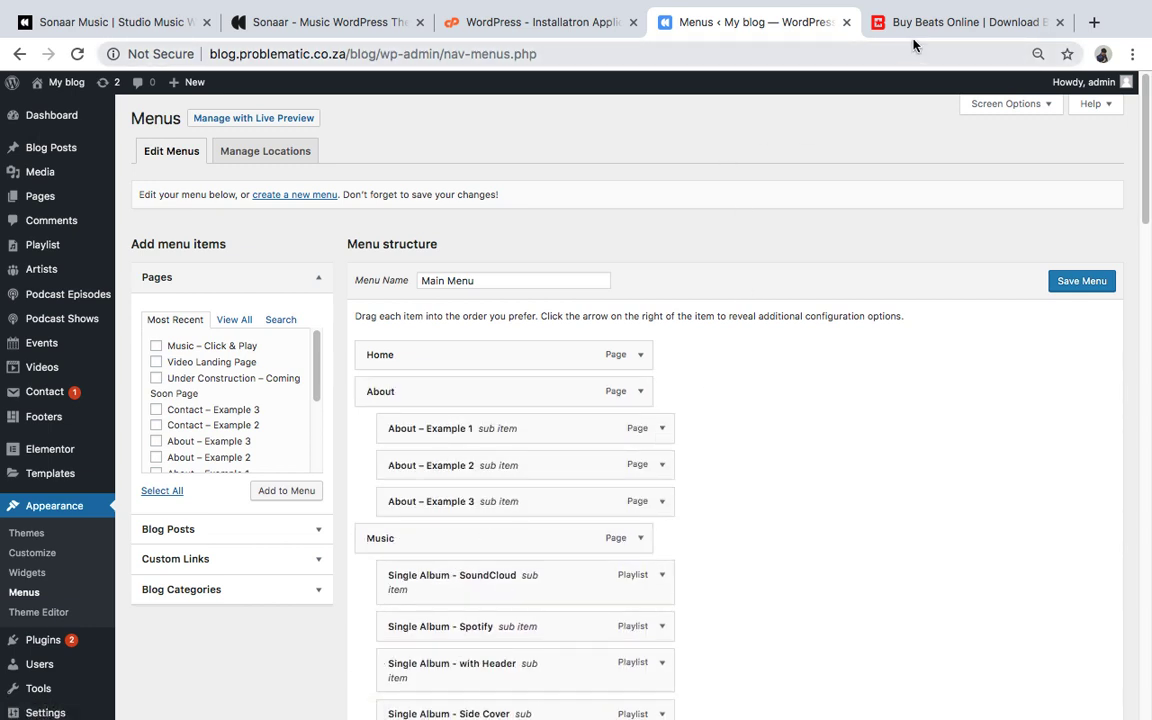
pyautogui.rightClick(45, 90)
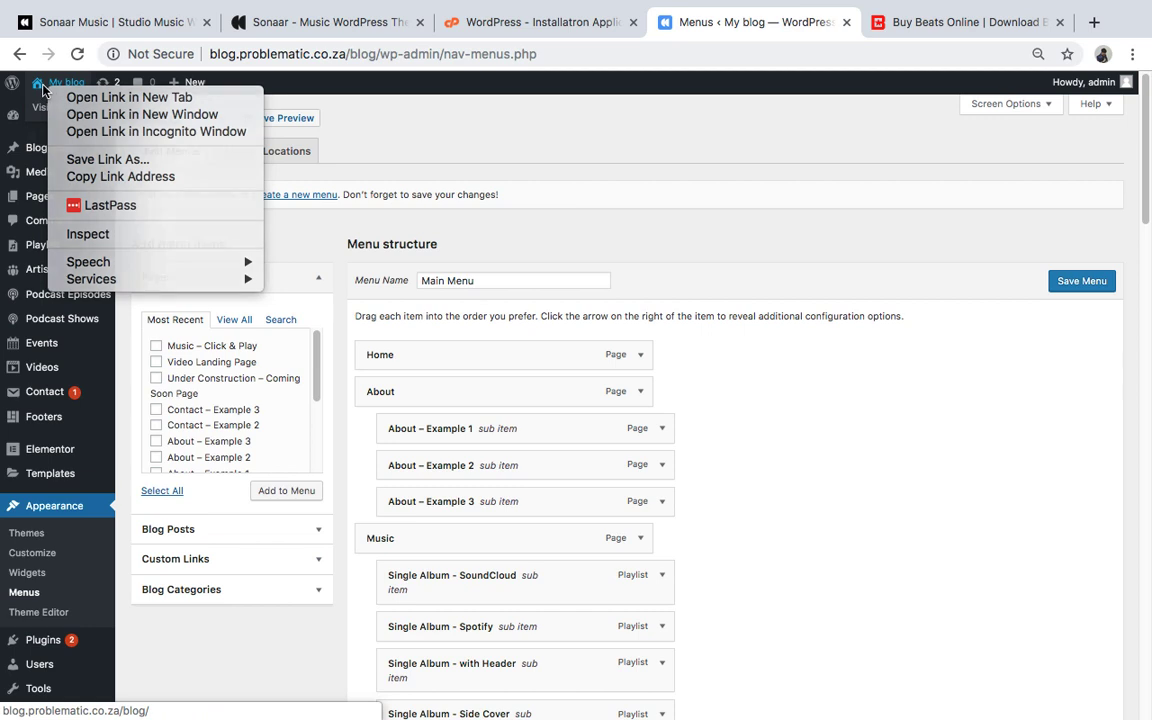
pyautogui.click(45, 104)
pyautogui.click(45, 105)
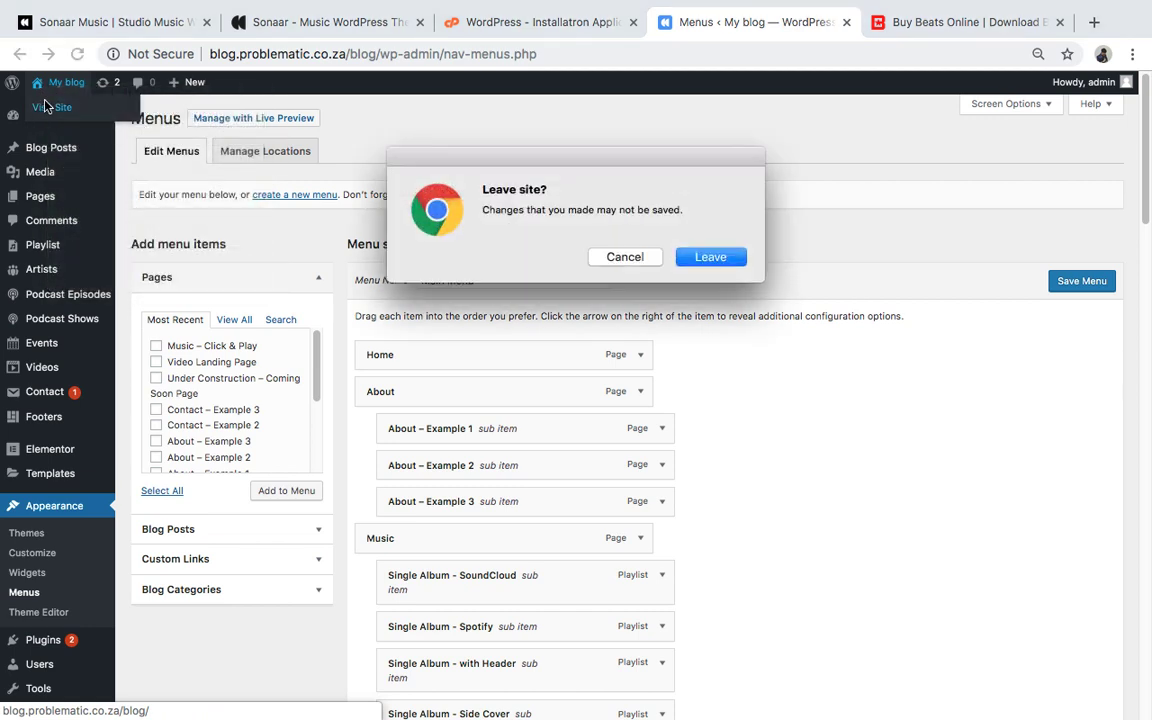
pyautogui.click(622, 257)
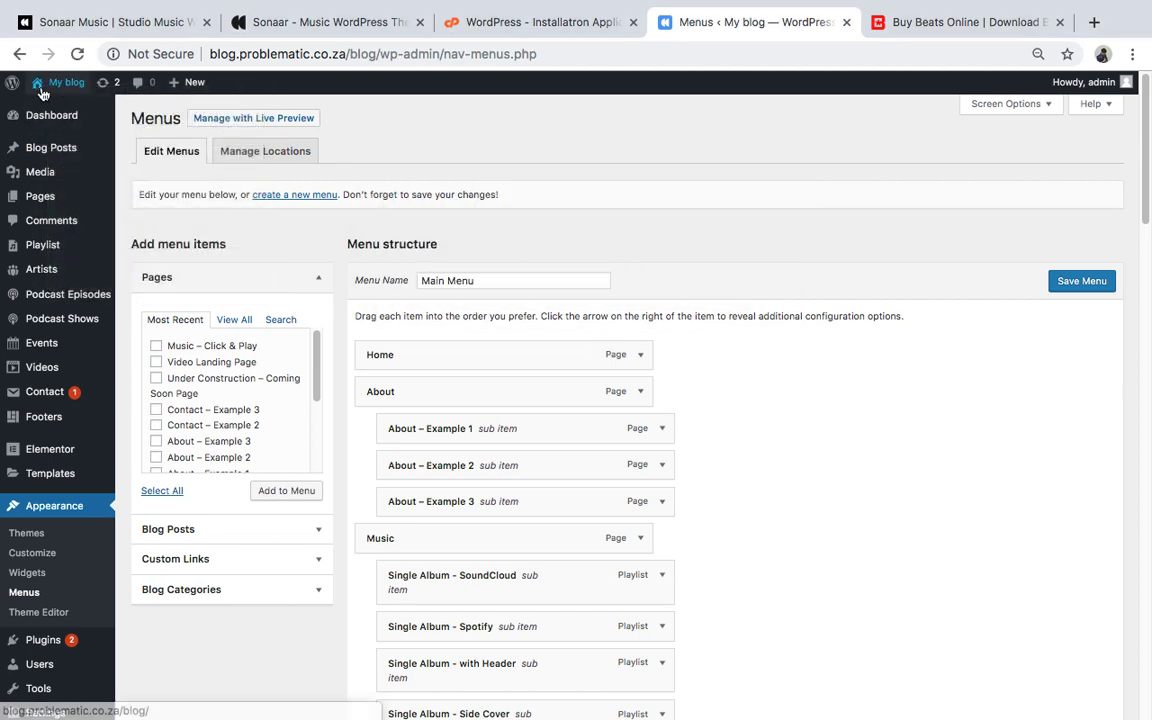
# Open the live site in a separate browser window, keeping the menu editor open.
pyautogui.moveTo(55, 84)
pyautogui.rightClick(59, 108)
pyautogui.click(108, 132)
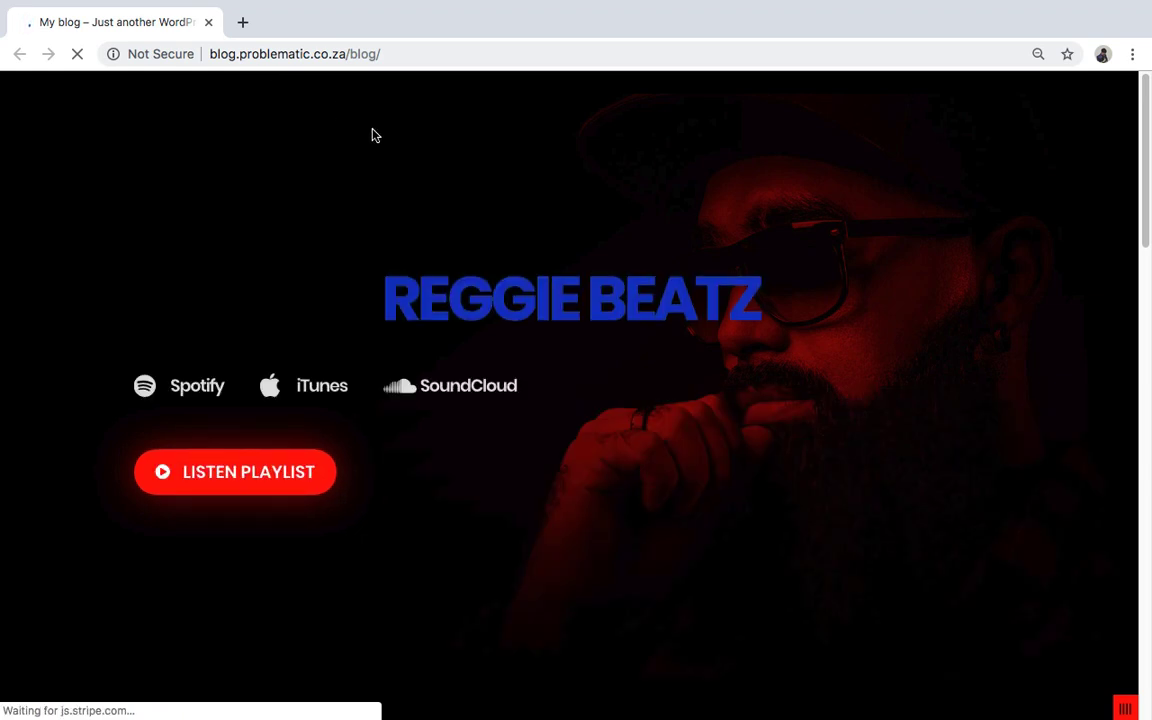
# Examine the live home page from hero to footer and check the Home and About entries of its navigation menu.
pyautogui.scroll(-6, 424, 329)
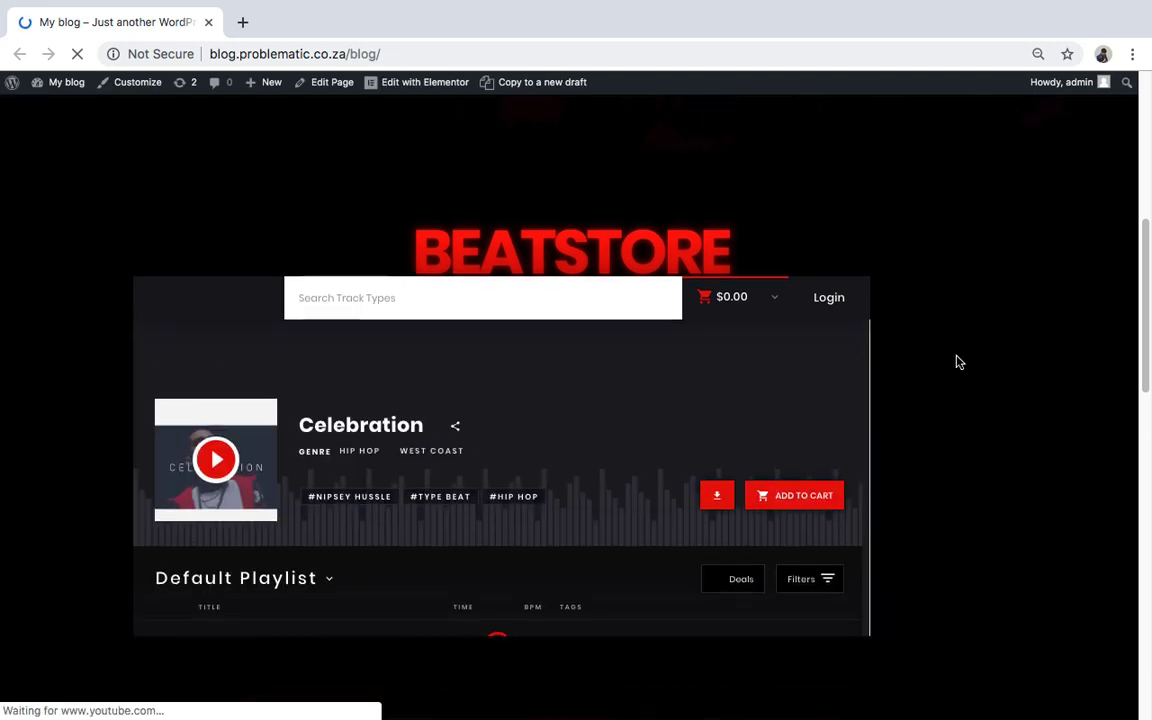
pyautogui.scroll(3, 960, 364)
pyautogui.scroll(2, 964, 363)
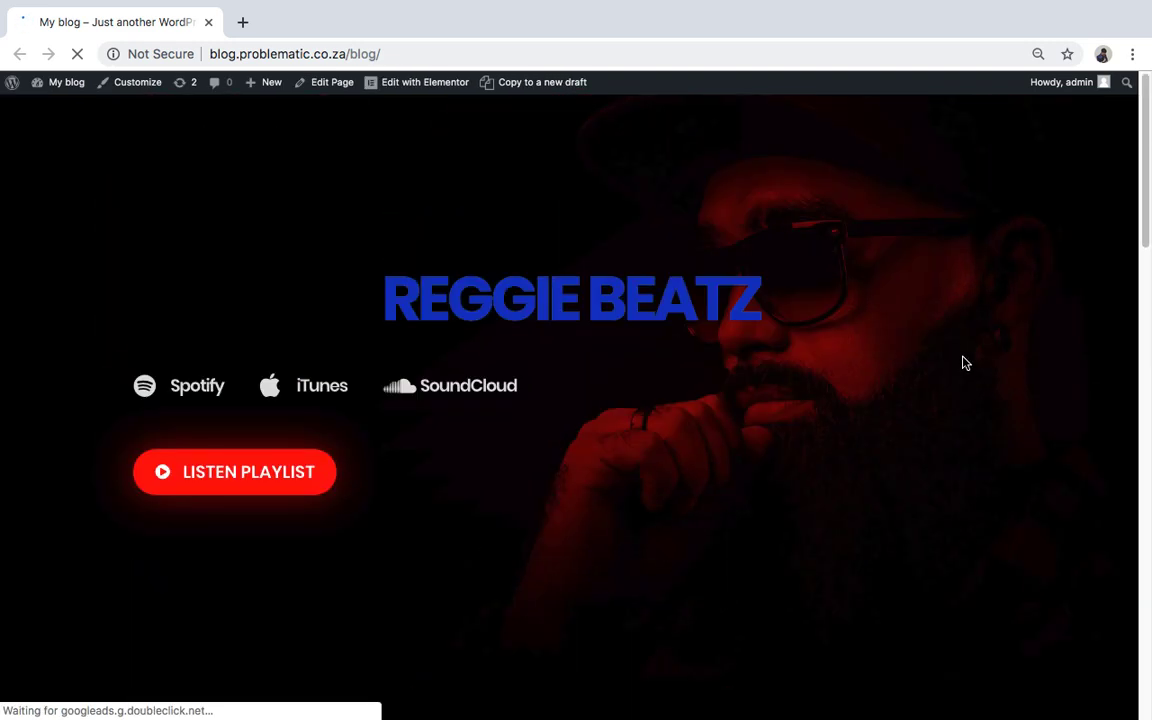
pyautogui.scroll(-6, 689, 365)
pyautogui.scroll(-10, 691, 364)
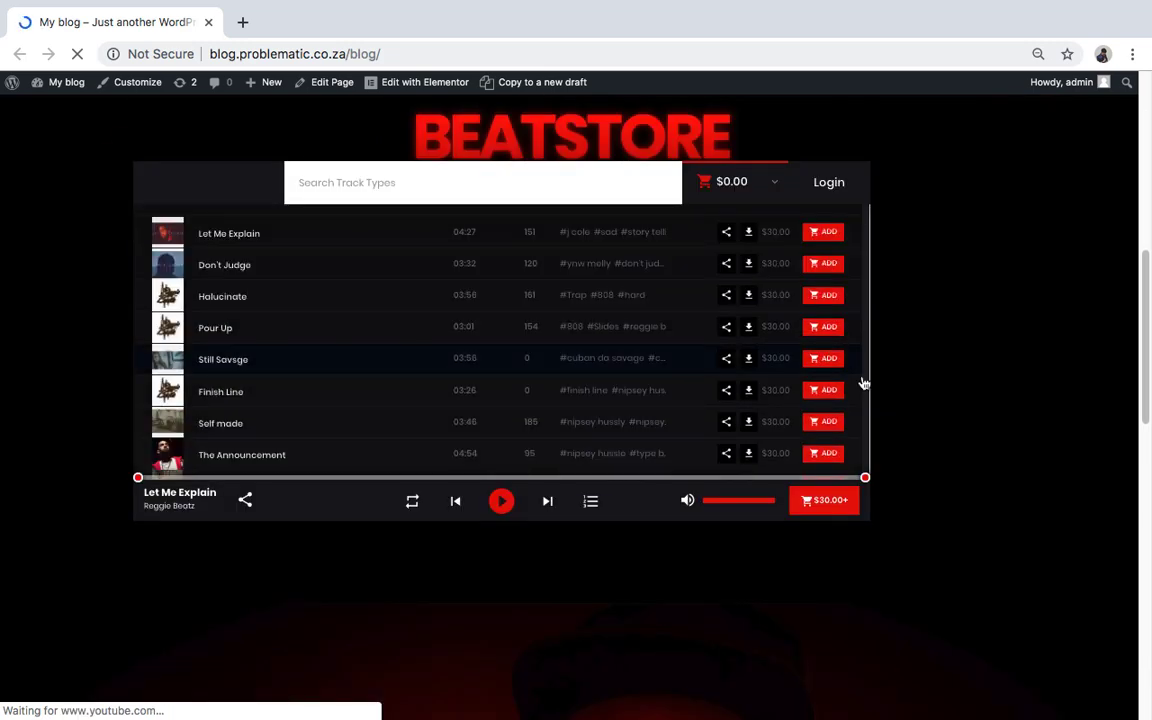
pyautogui.scroll(-2, 930, 351)
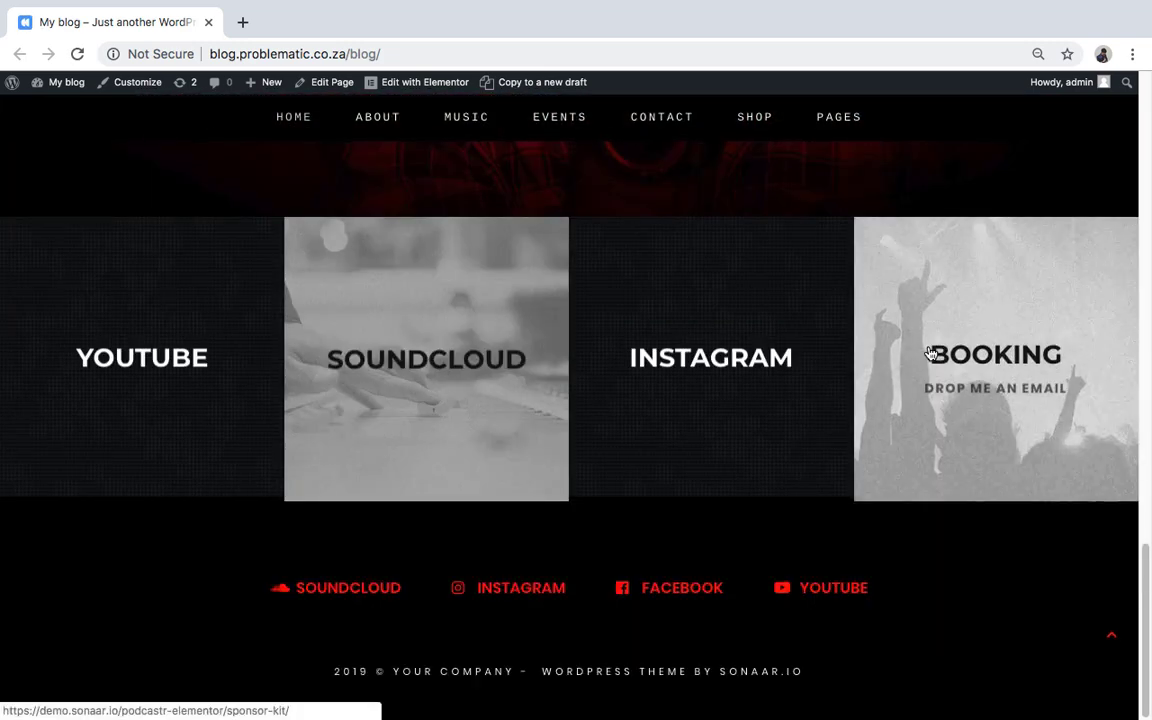
pyautogui.scroll(15, 930, 351)
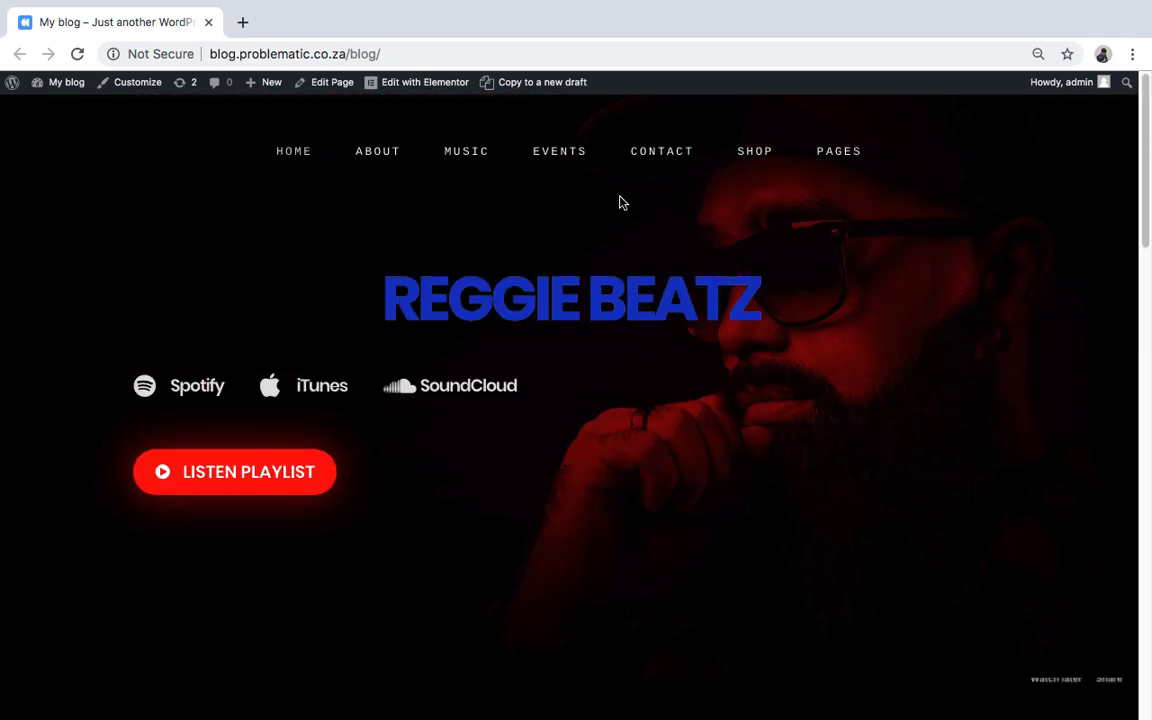
pyautogui.moveTo(352, 160)
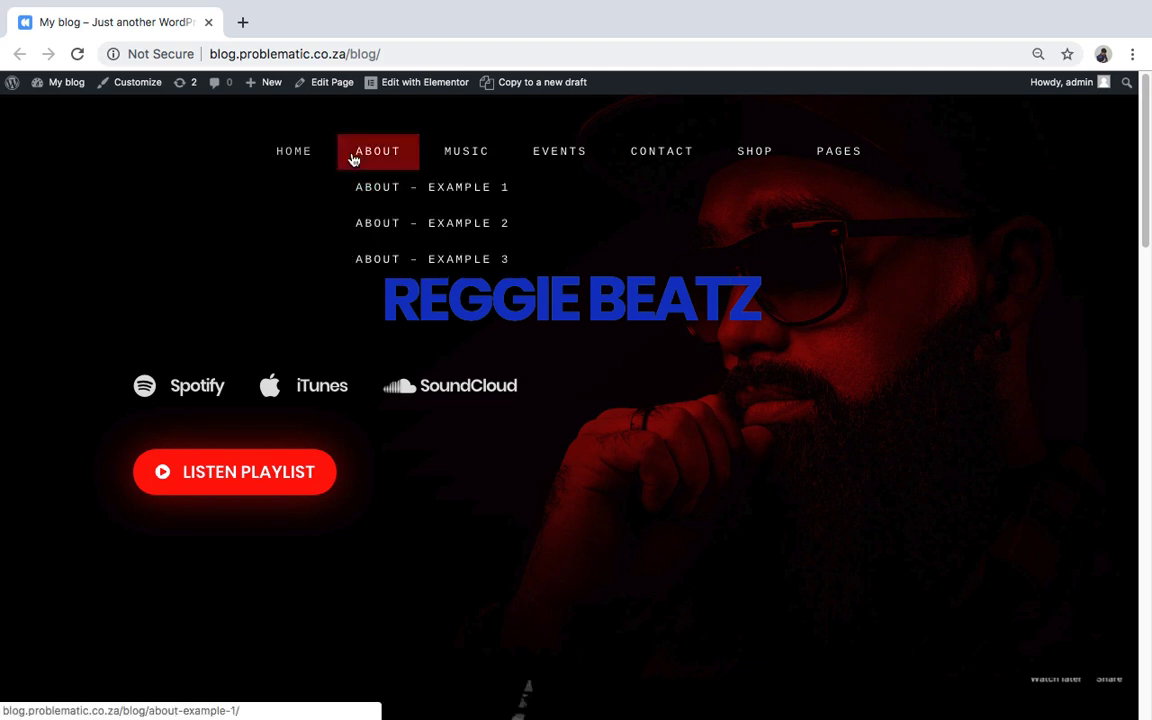
pyautogui.moveTo(322, 204)
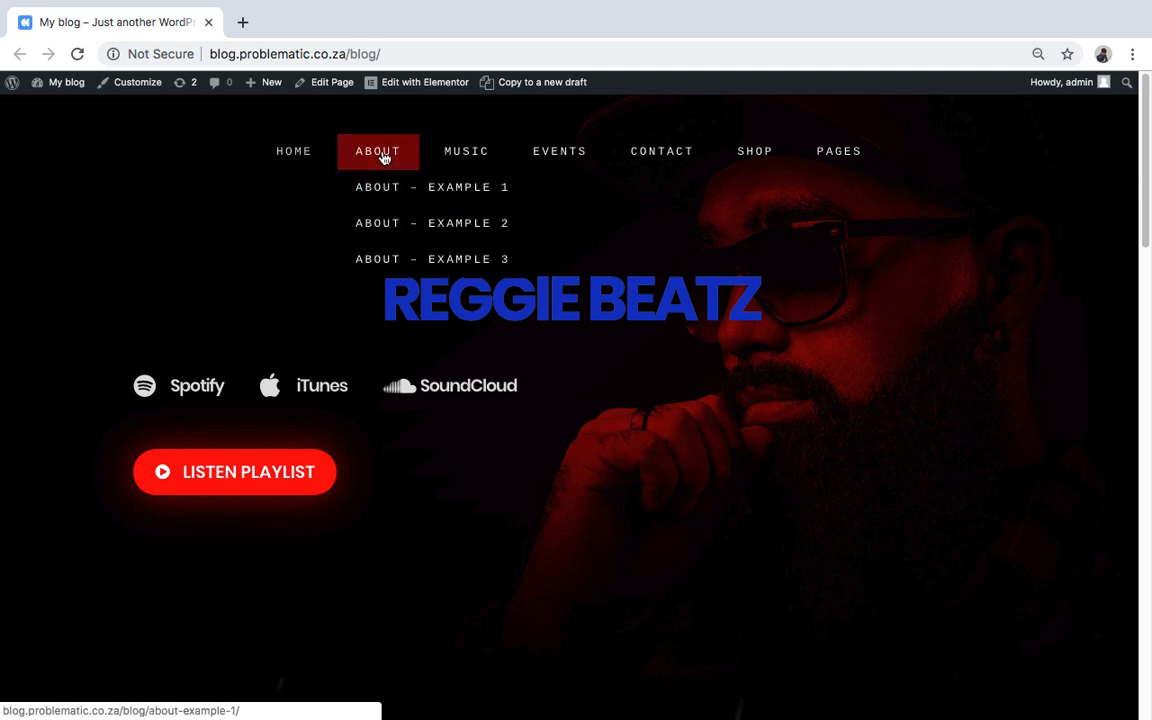
# Return to the menu editor, remove the About – Example 1 sub item under About, and save the Main Menu.
pyautogui.hotkey('ctrl', 'Left')
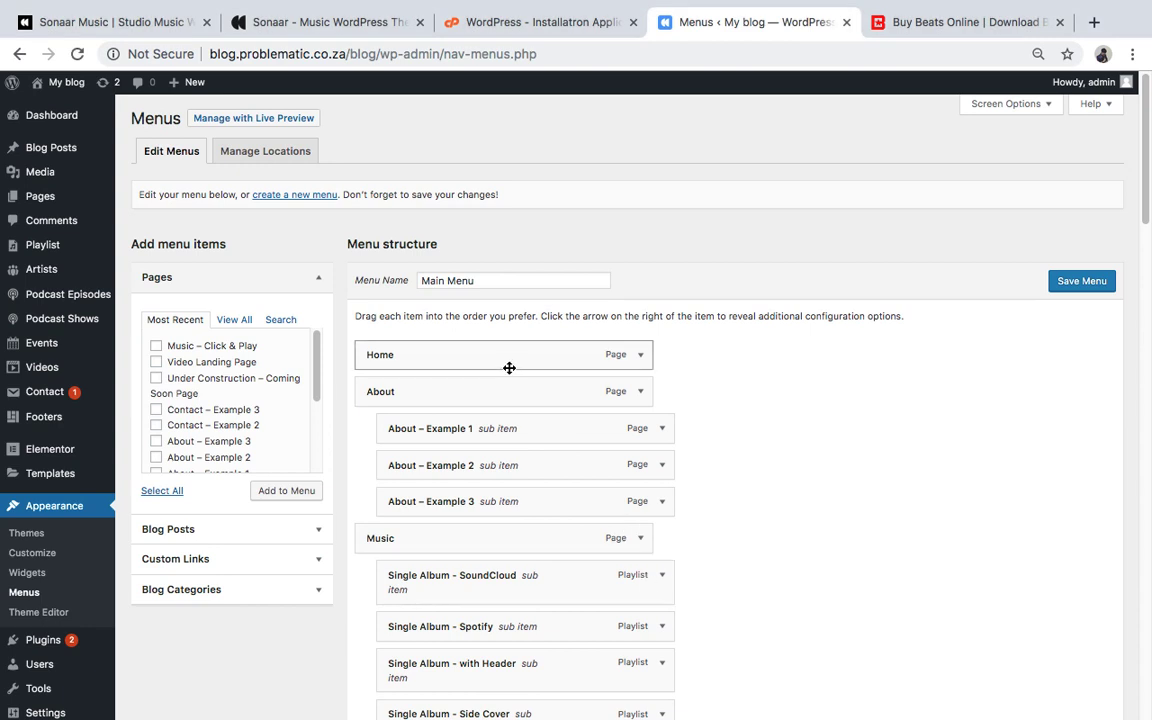
pyautogui.click(662, 430)
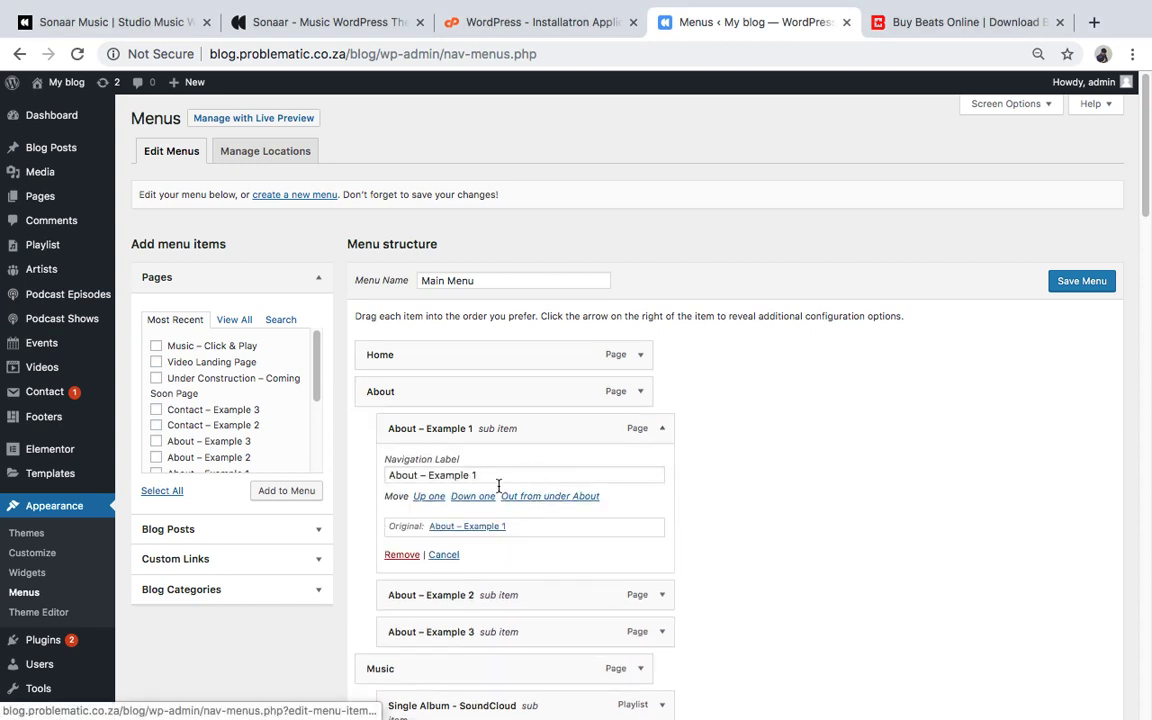
pyautogui.click(404, 556)
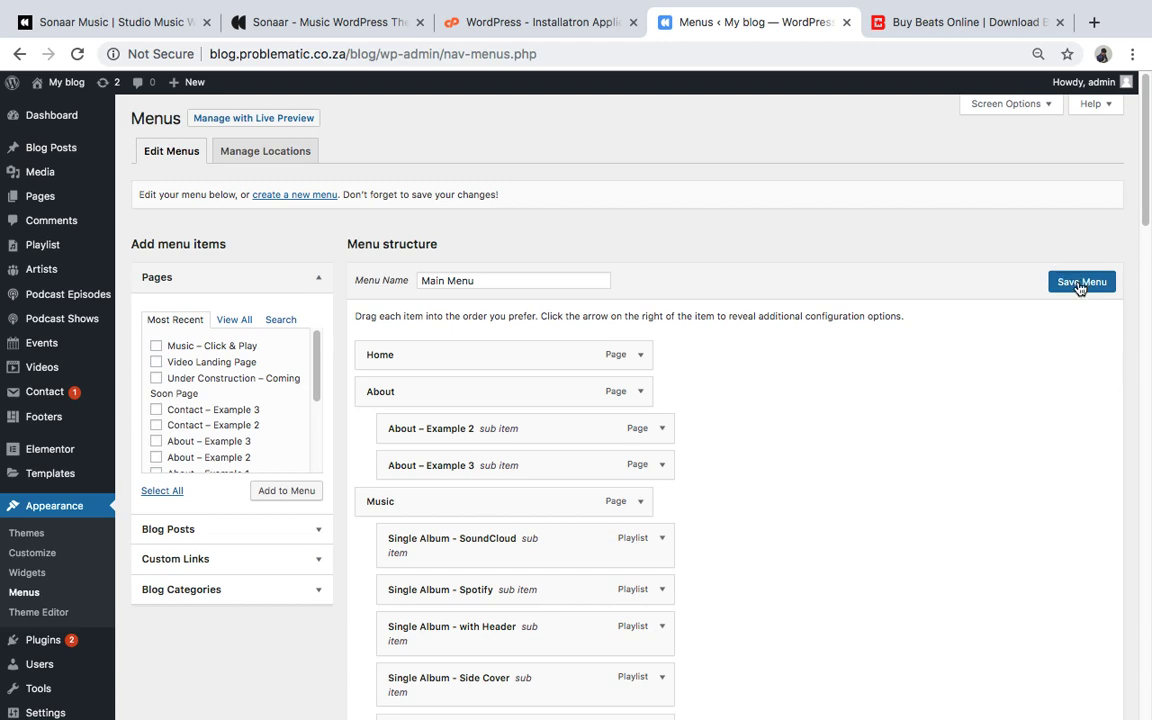
pyautogui.click(1080, 283)
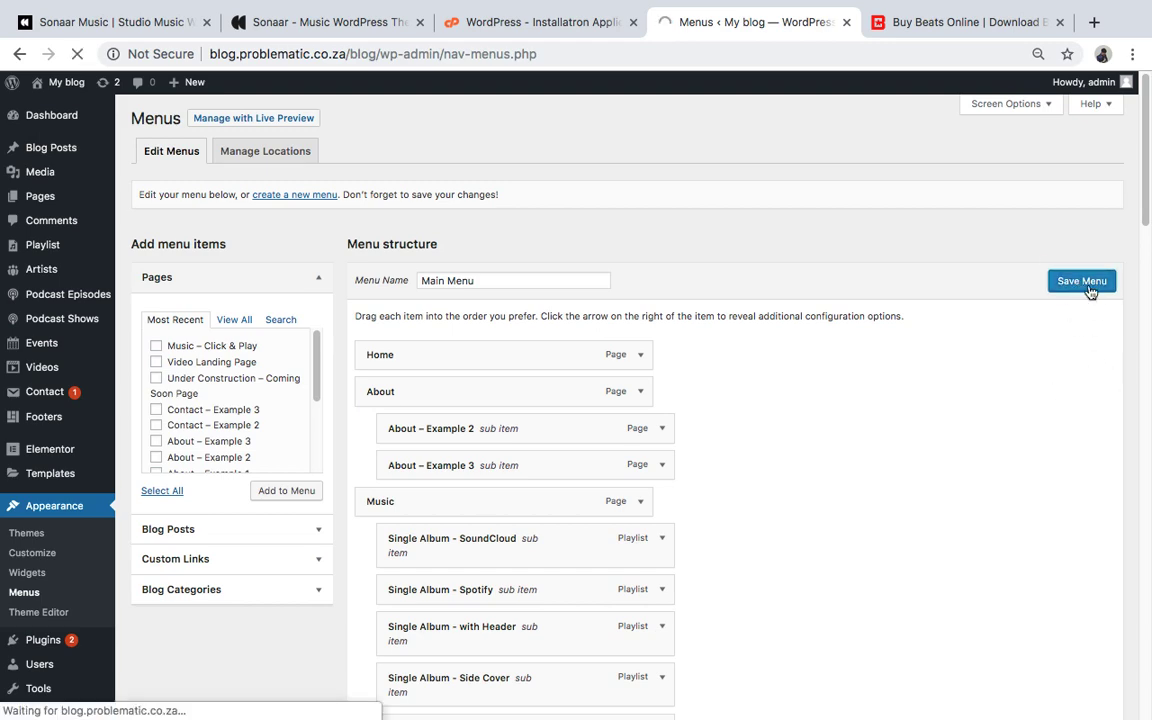
pyautogui.scroll(-2, 797, 420)
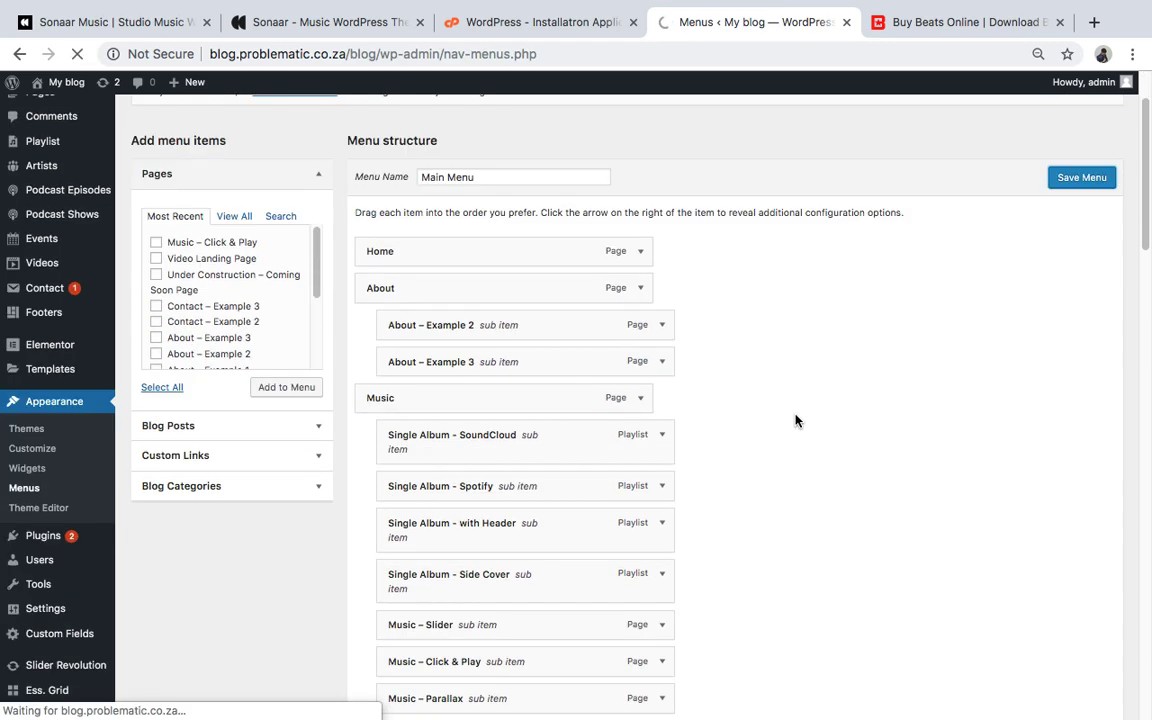
# Reload the live home page in the other browser window to check the About entry, leaving the menu editor open.
pyautogui.scroll(-20, 797, 420)
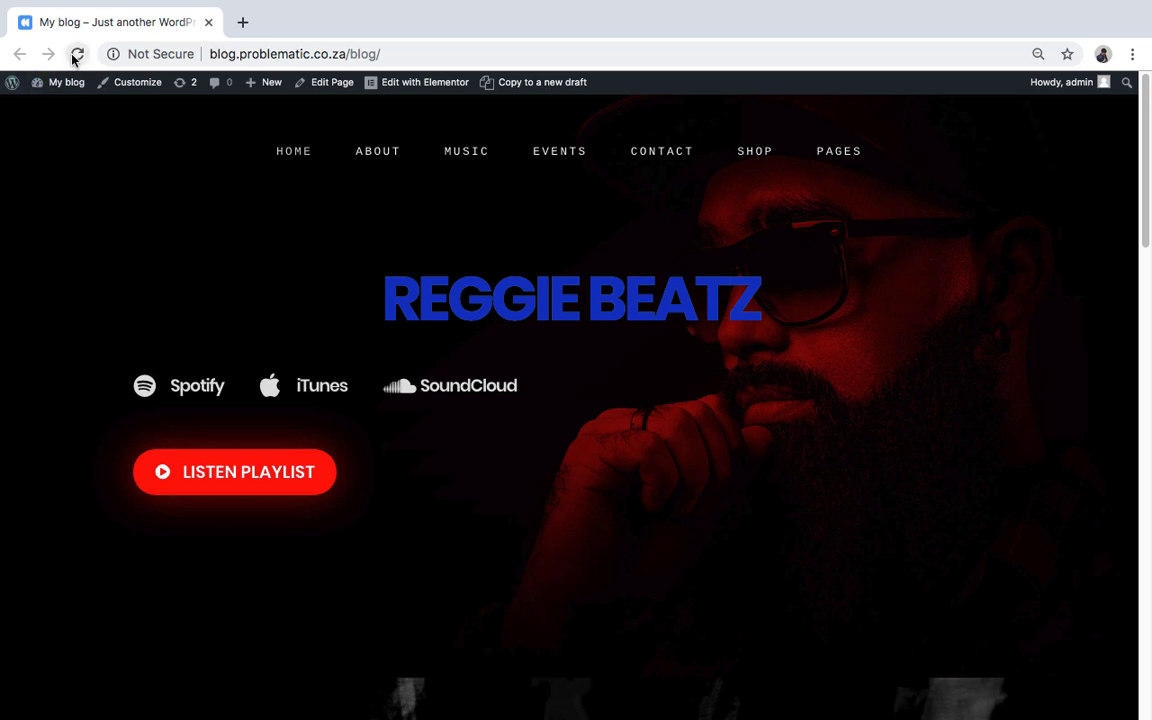
pyautogui.click(76, 55)
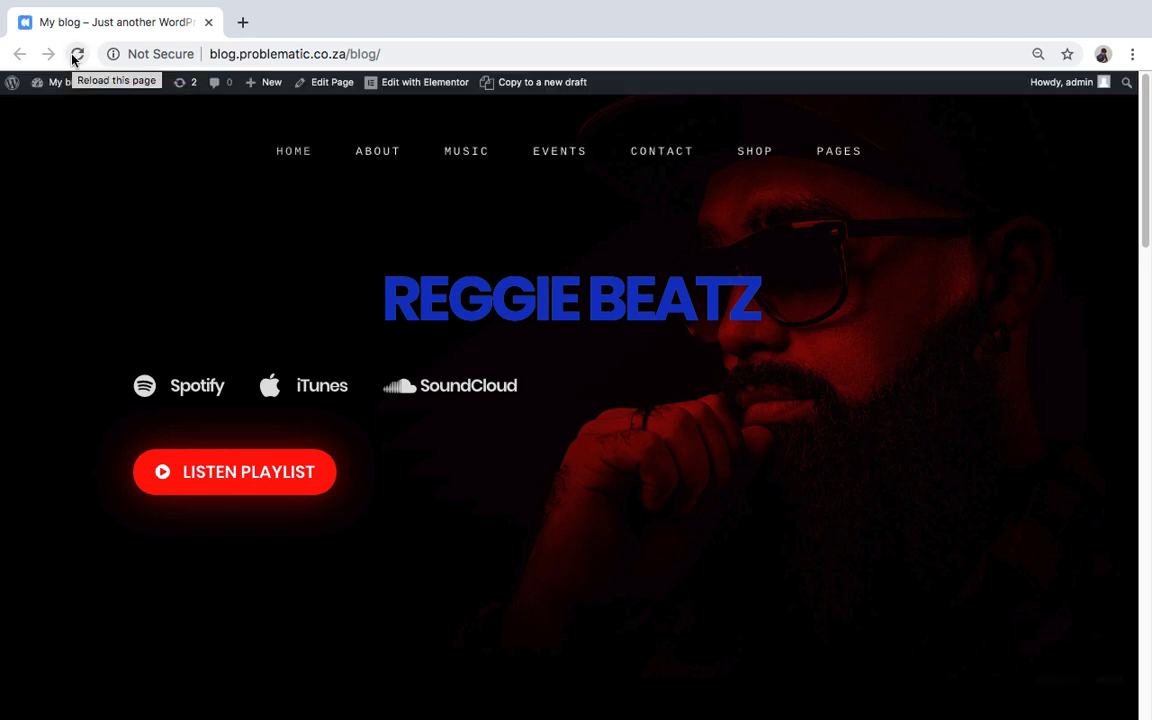
pyautogui.moveTo(385, 160)
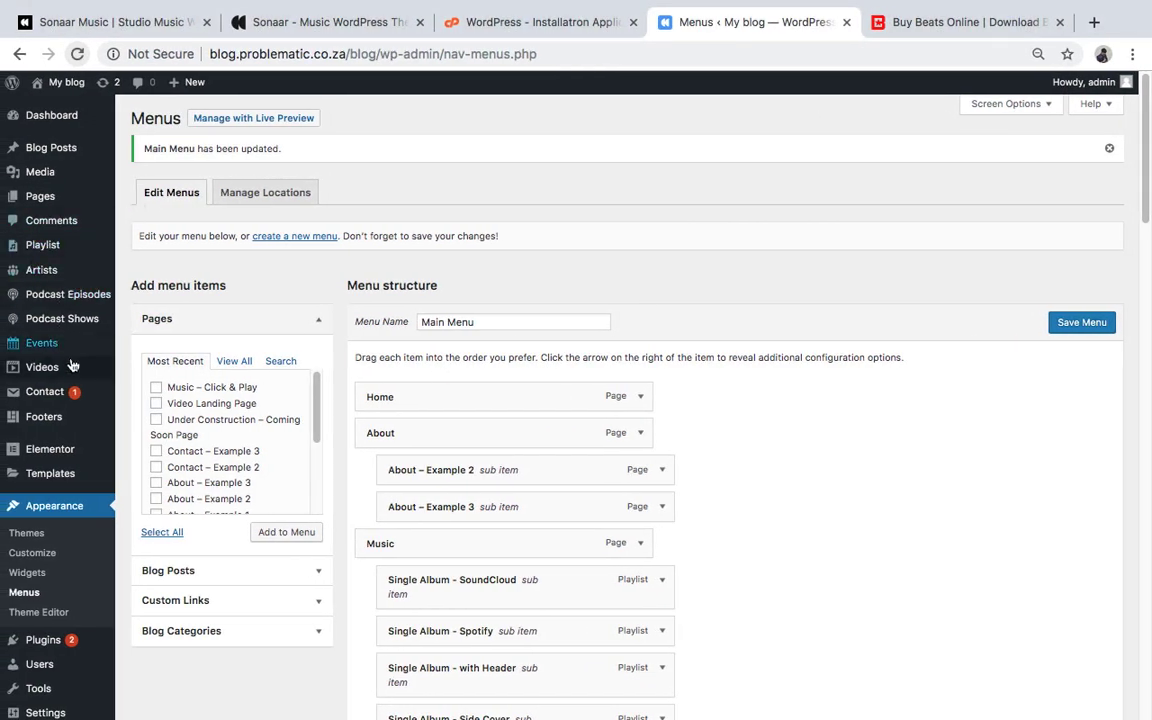
# Open the theme Customizer's Site Identity settings and set the site title to "reggie beatz".
pyautogui.moveTo(67, 372)
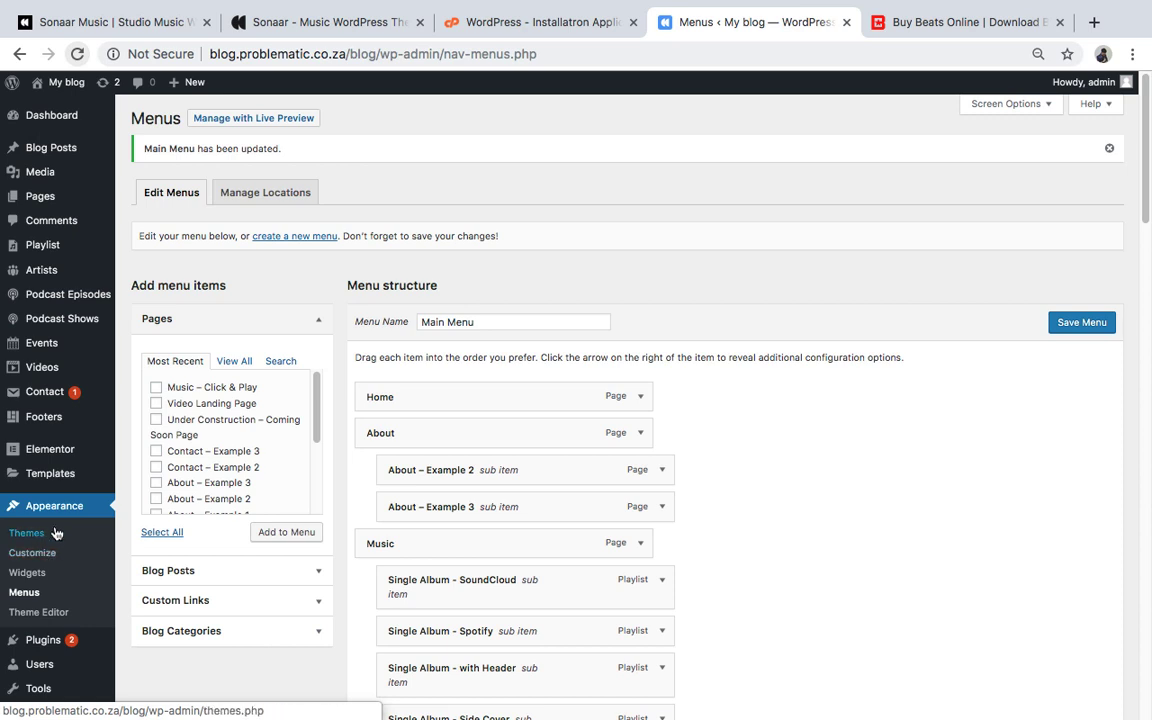
pyautogui.click(42, 556)
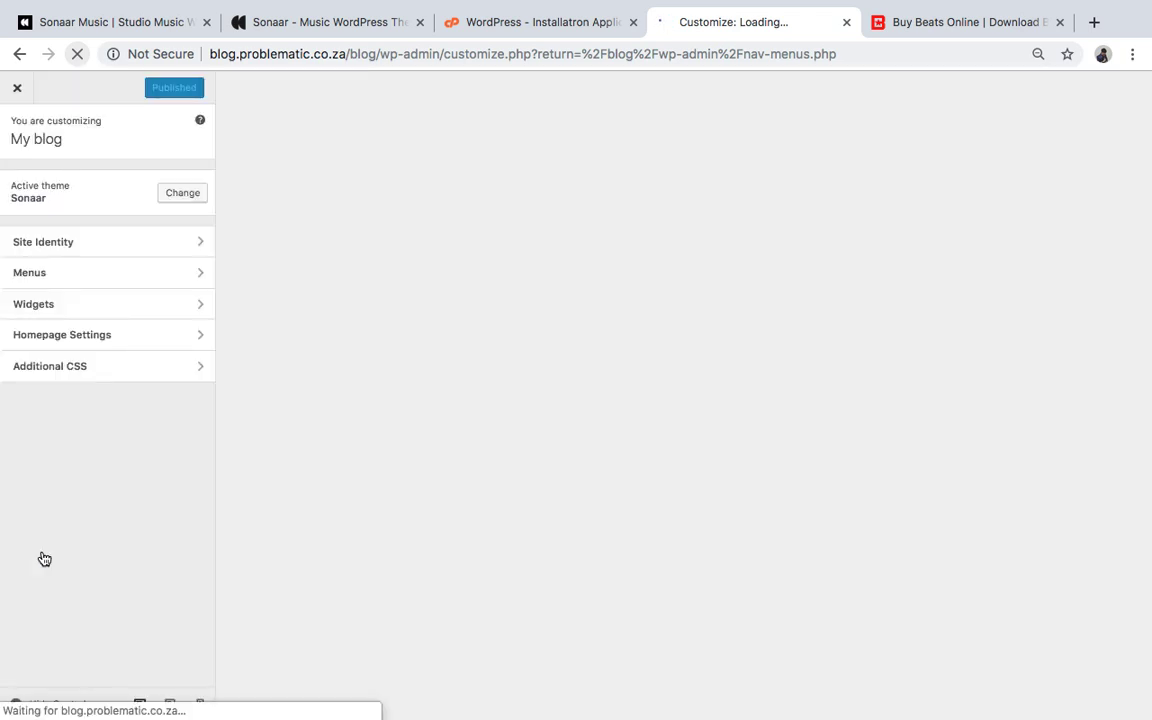
pyautogui.click(102, 240)
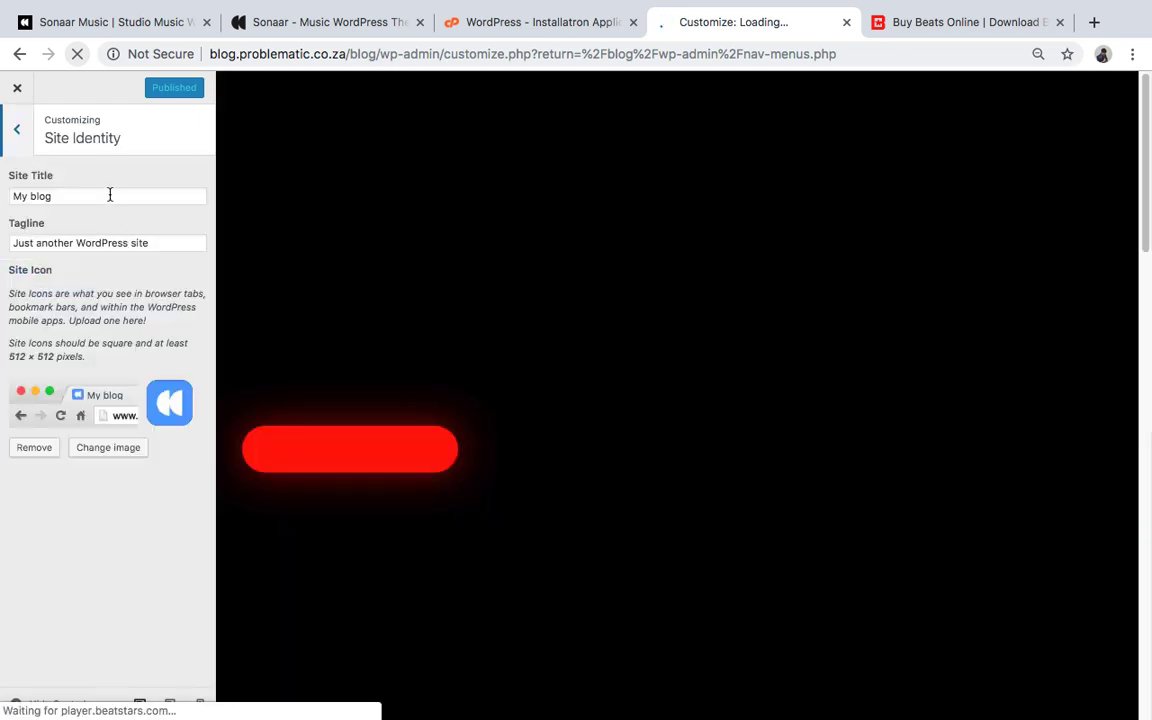
pyautogui.moveTo(108, 196); pyautogui.dragTo(2, 196)
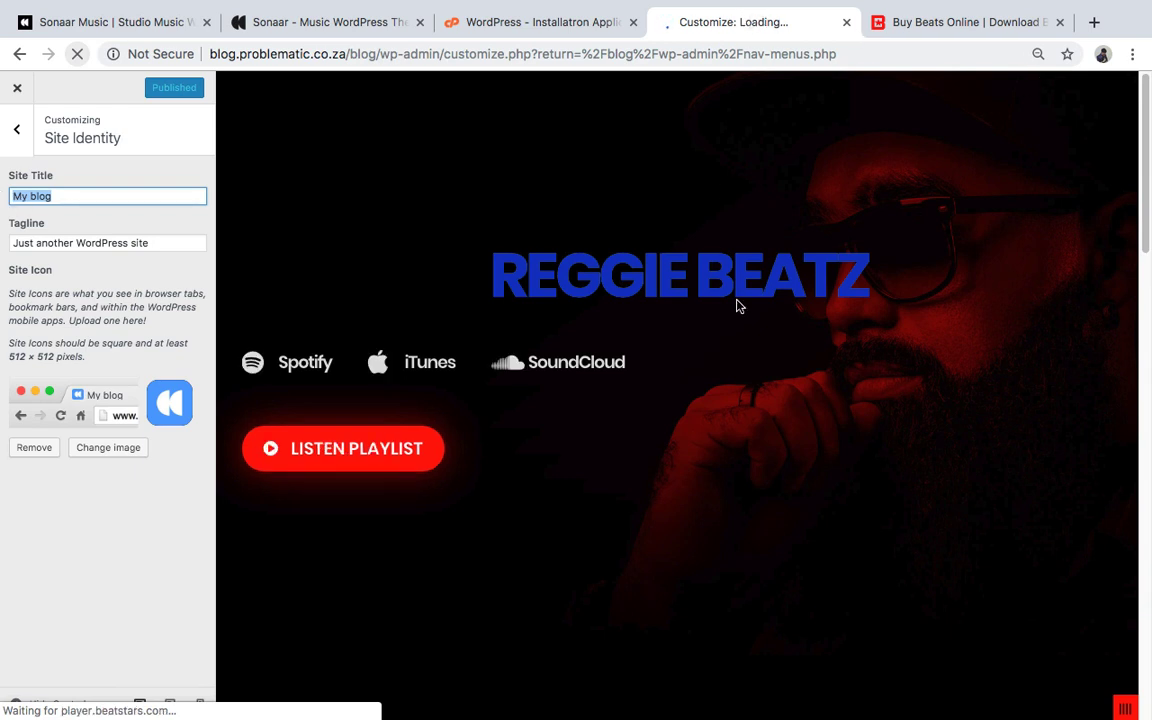
pyautogui.press('BackSpace')
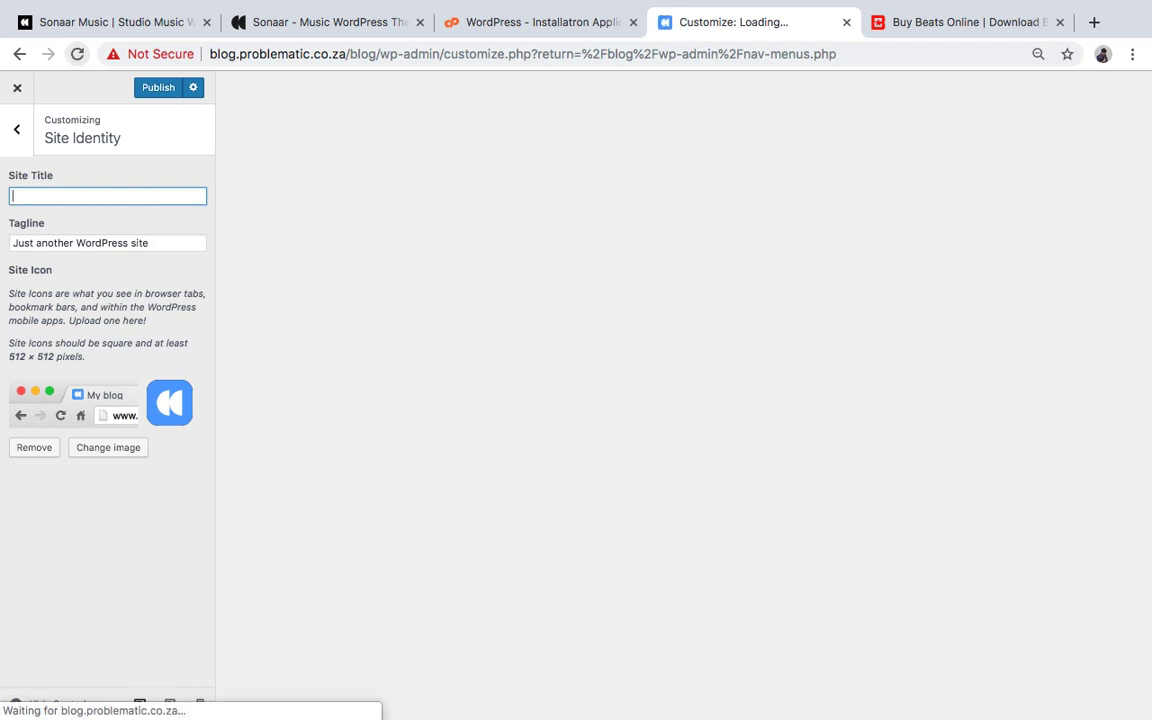
pyautogui.write('reggie  beatz')
# Set the site tagline to "Purchase beats", then publish the site identity changes and close the Customizer.
pyautogui.moveTo(158, 250); pyautogui.dragTo(0, 247)
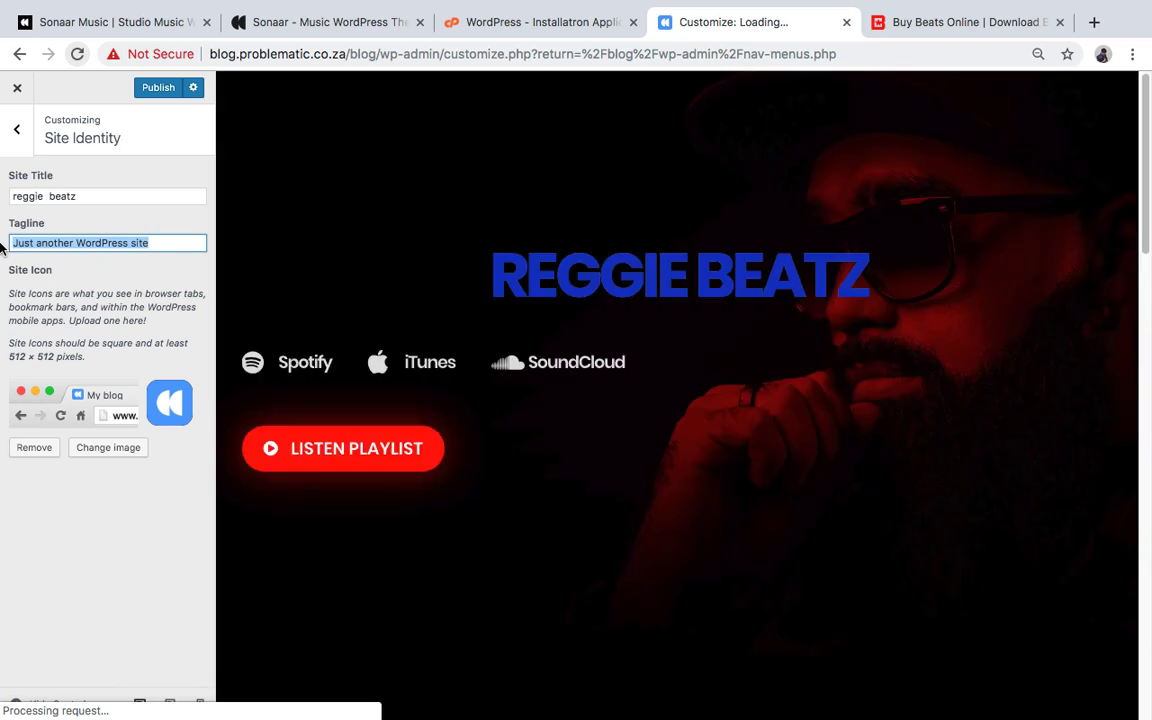
pyautogui.write('Purchase beats')
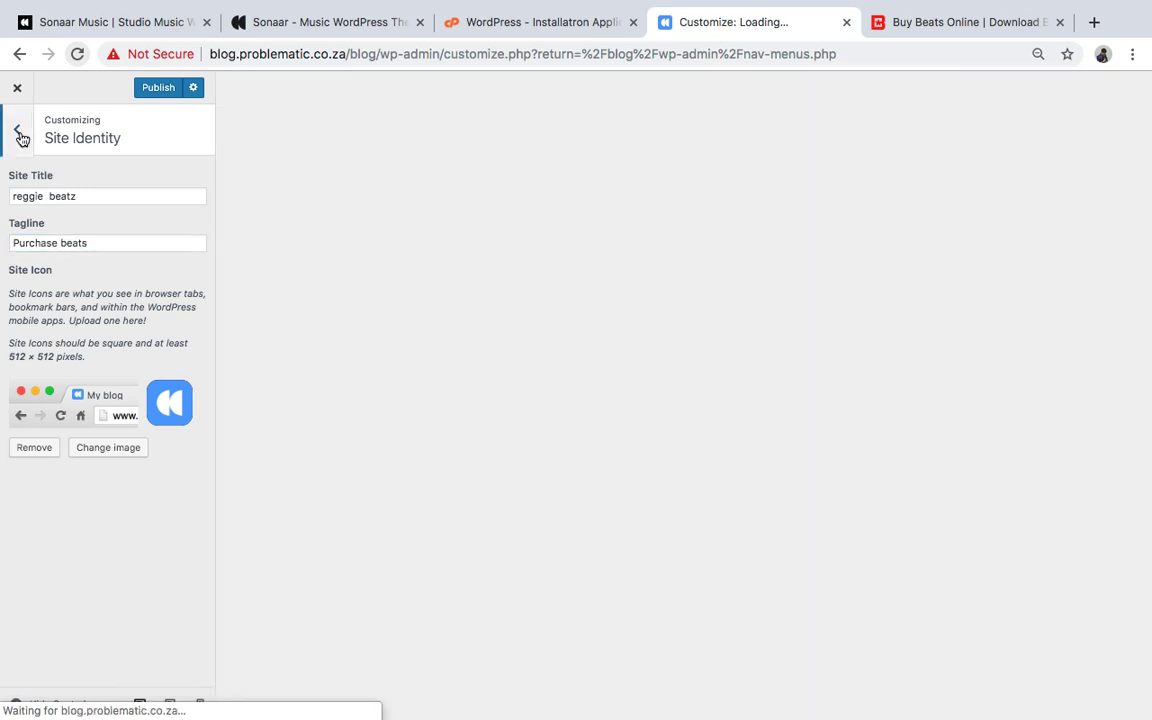
pyautogui.click(22, 136)
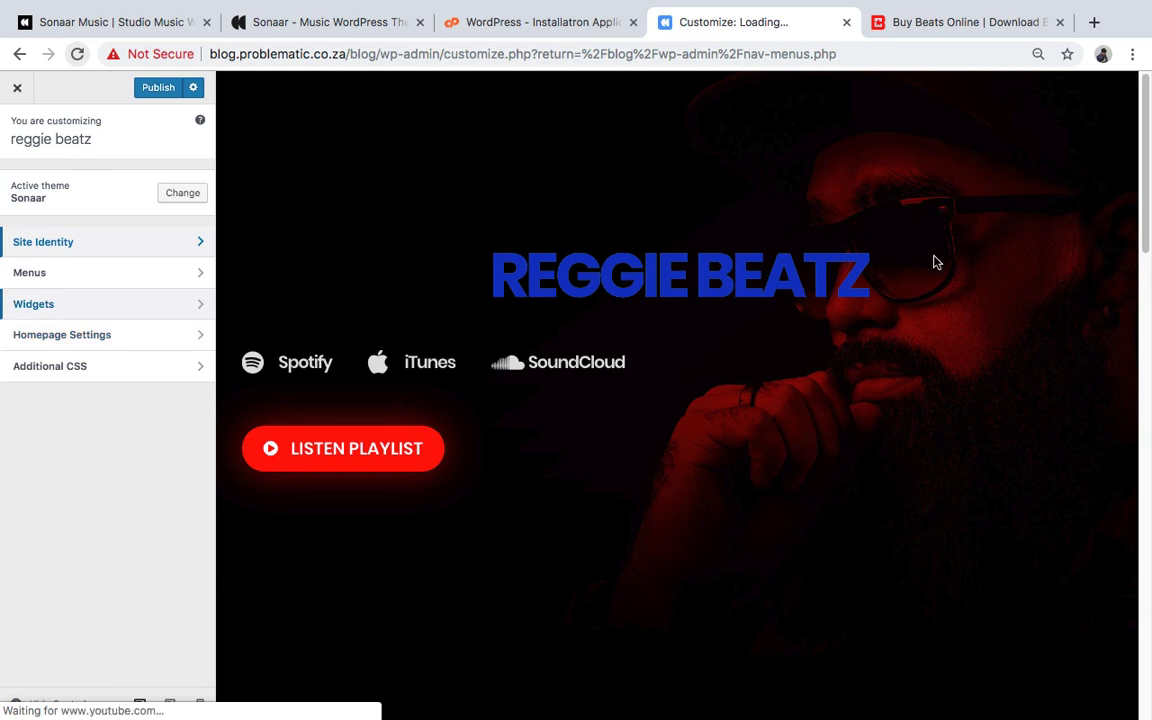
pyautogui.click(158, 89)
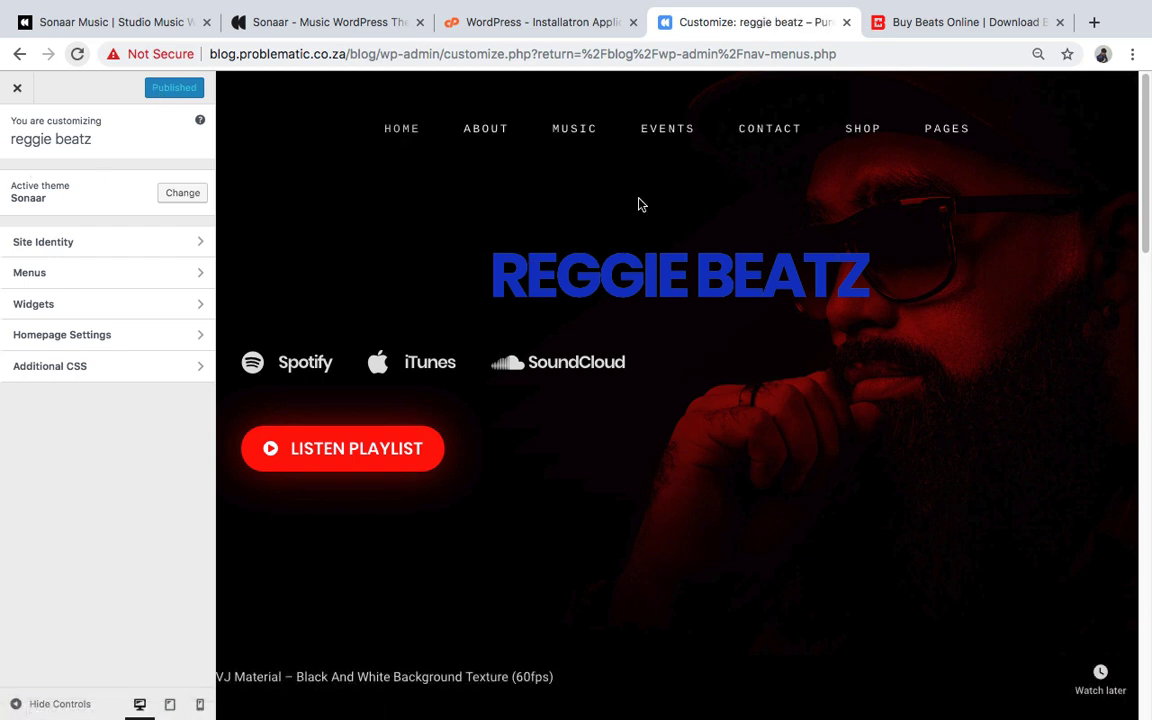
pyautogui.click(15, 90)
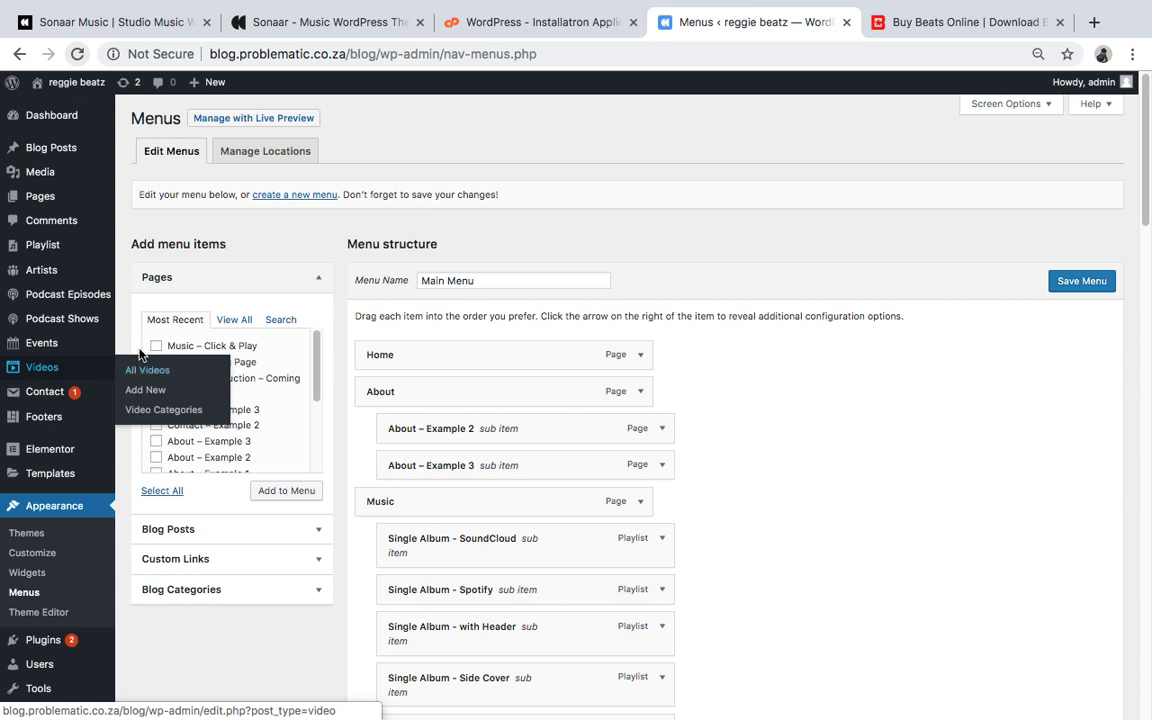
pyautogui.scroll(-1, 40, 556)
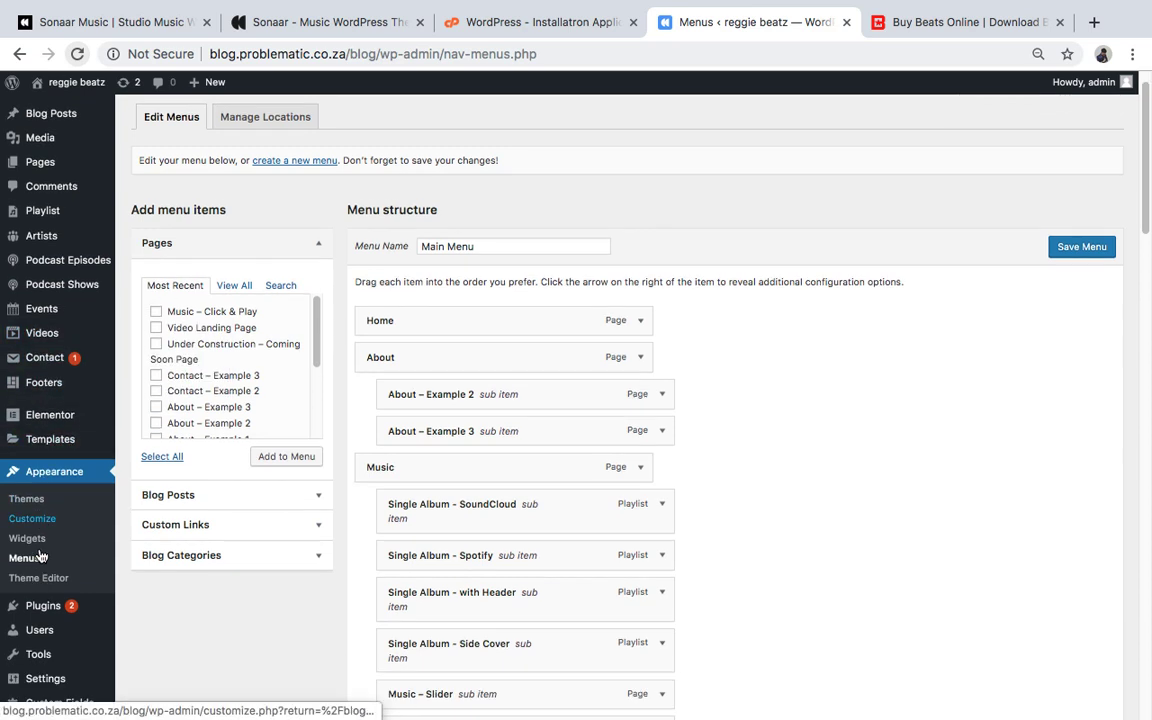
pyautogui.scroll(-3, 40, 556)
pyautogui.moveTo(47, 543)
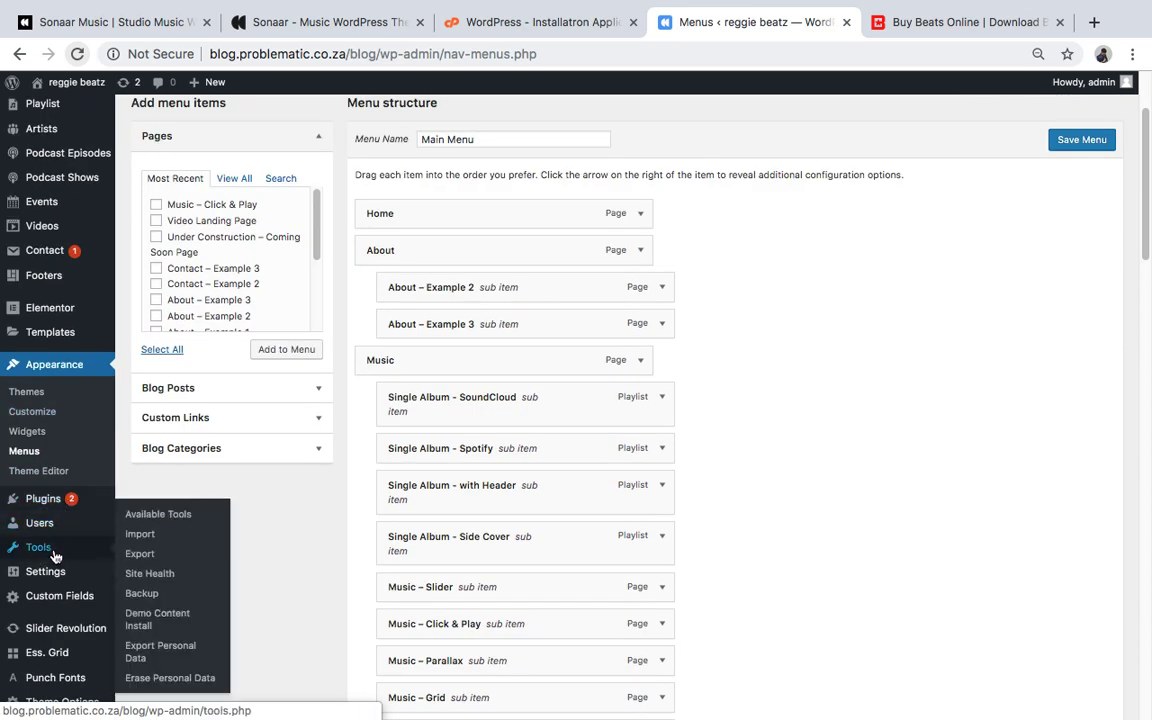
pyautogui.moveTo(42, 585)
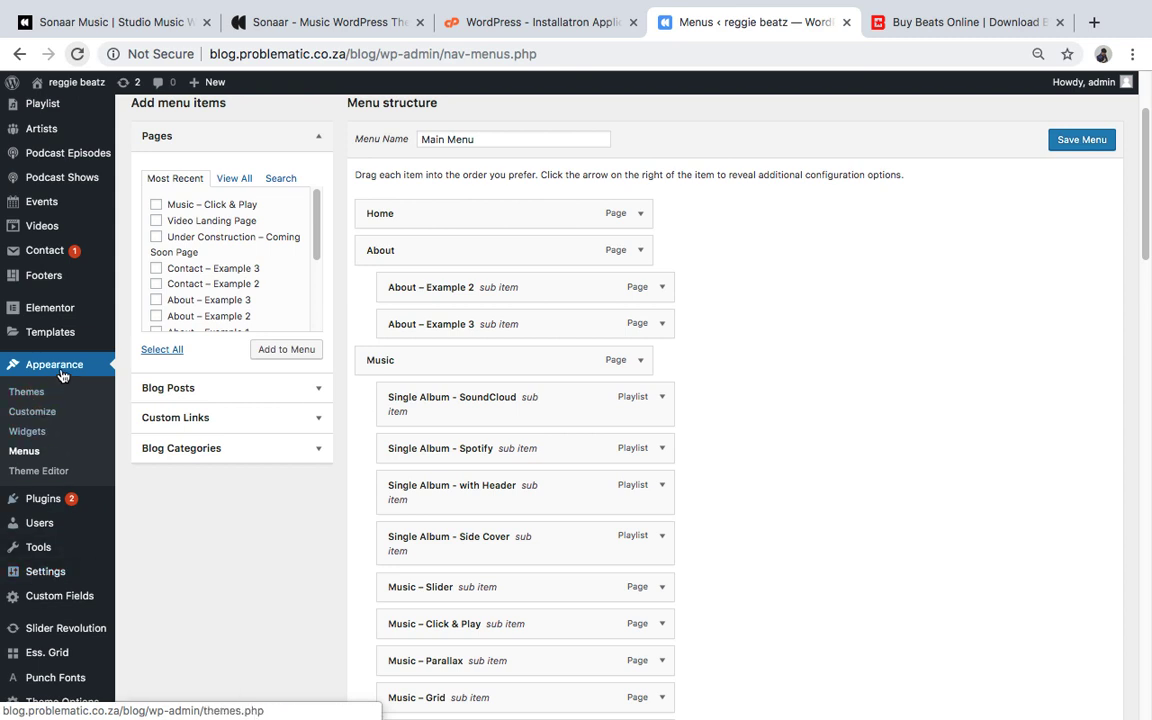
pyautogui.scroll(3, 275, 211)
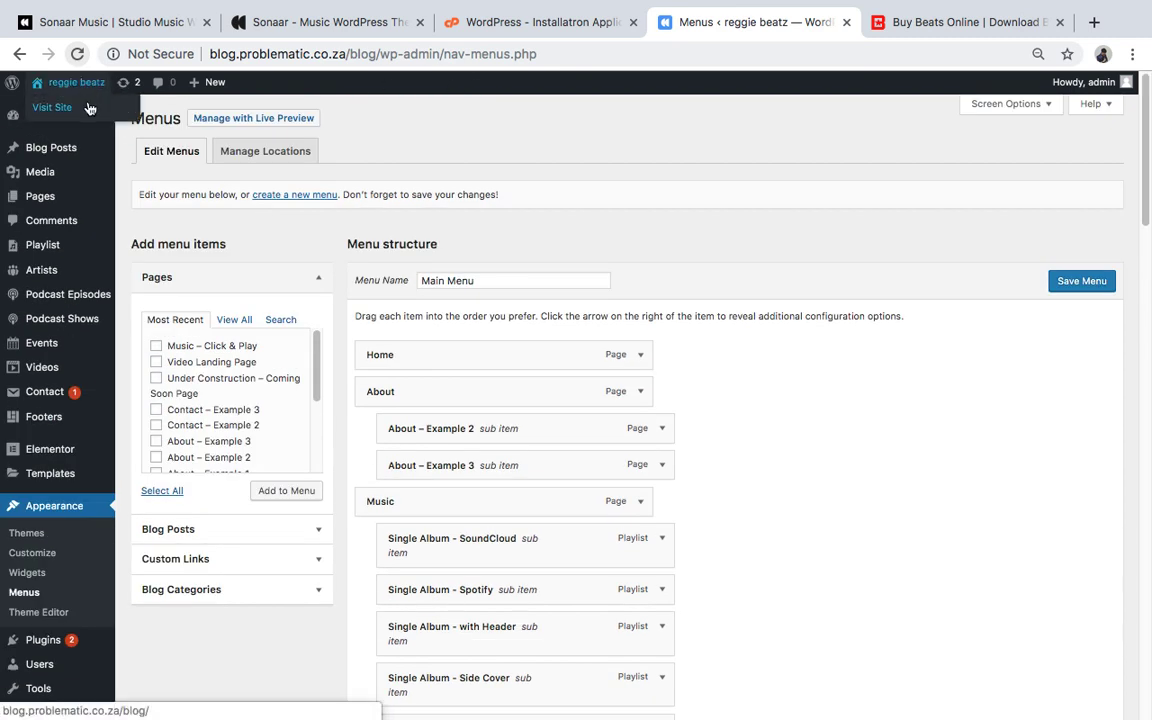
# Visit the site from the dashboard and open its home page for editing with Elementor.
pyautogui.click(60, 104)
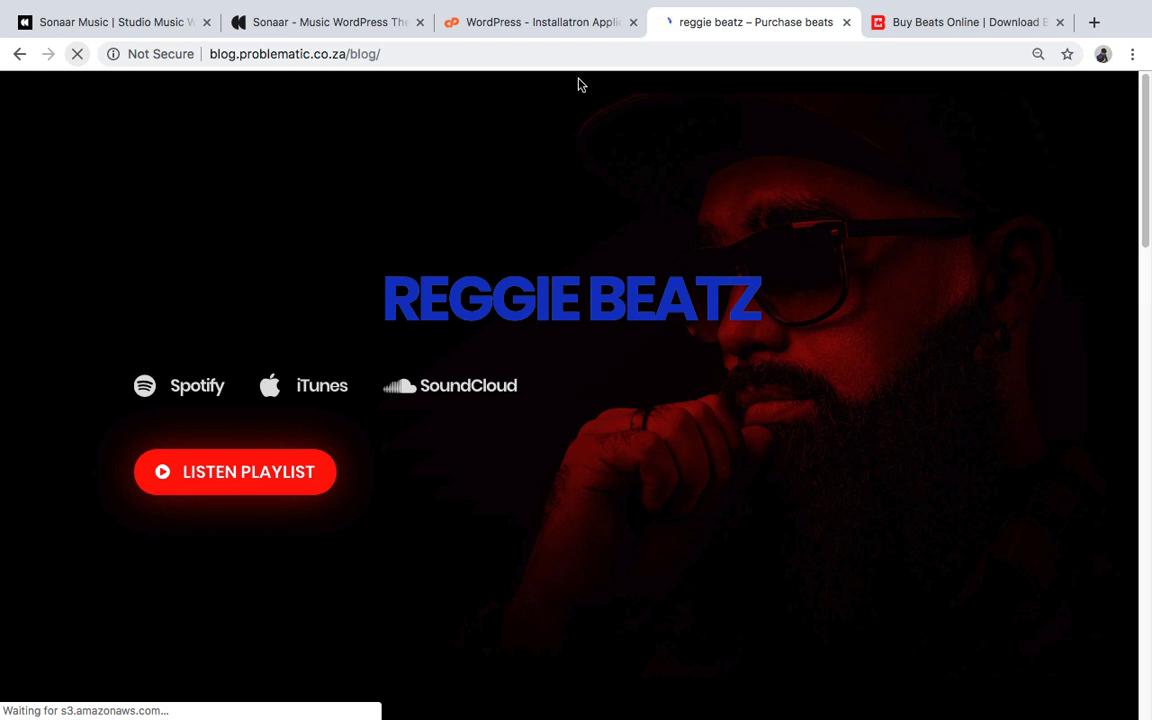
pyautogui.moveTo(446, 92)
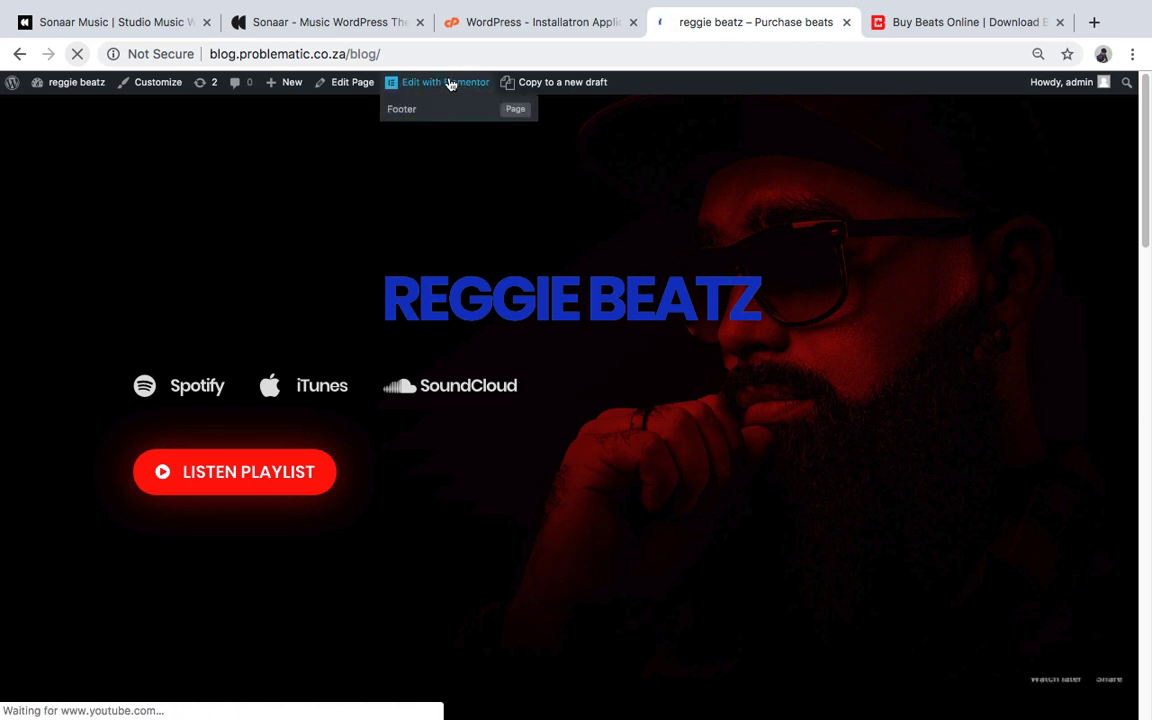
pyautogui.click(451, 84)
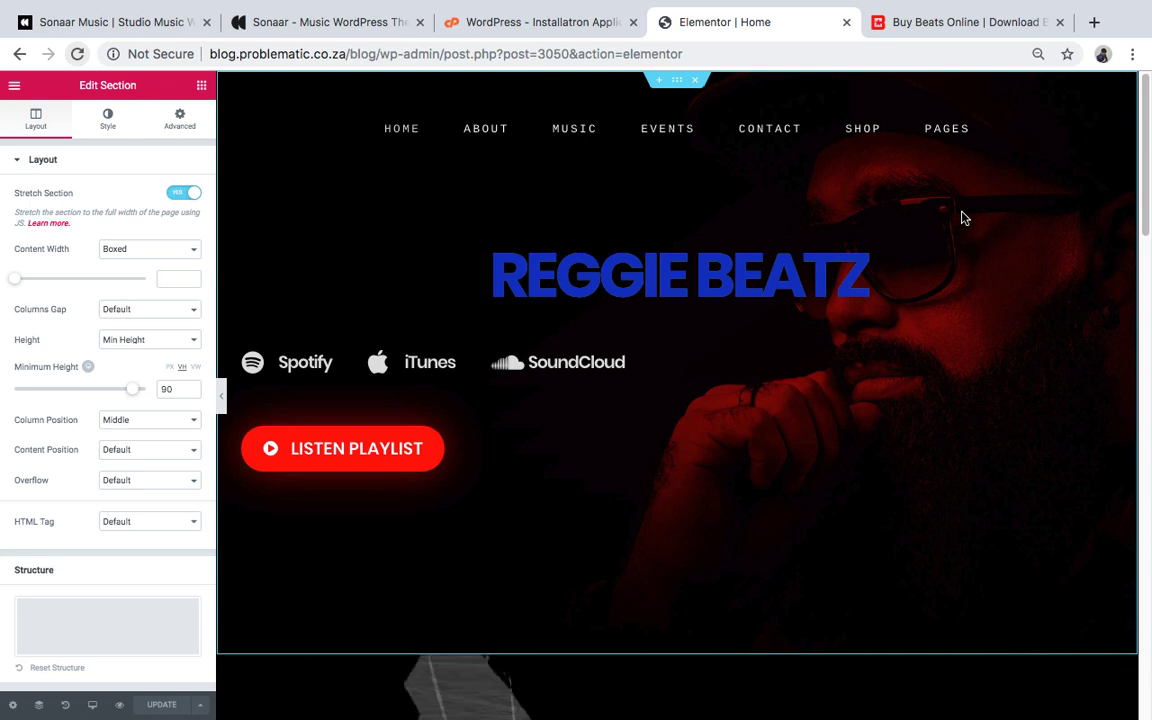
# Open the hero section's style settings and delete its background image.
pyautogui.rightClick(682, 85)
pyautogui.click(717, 95)
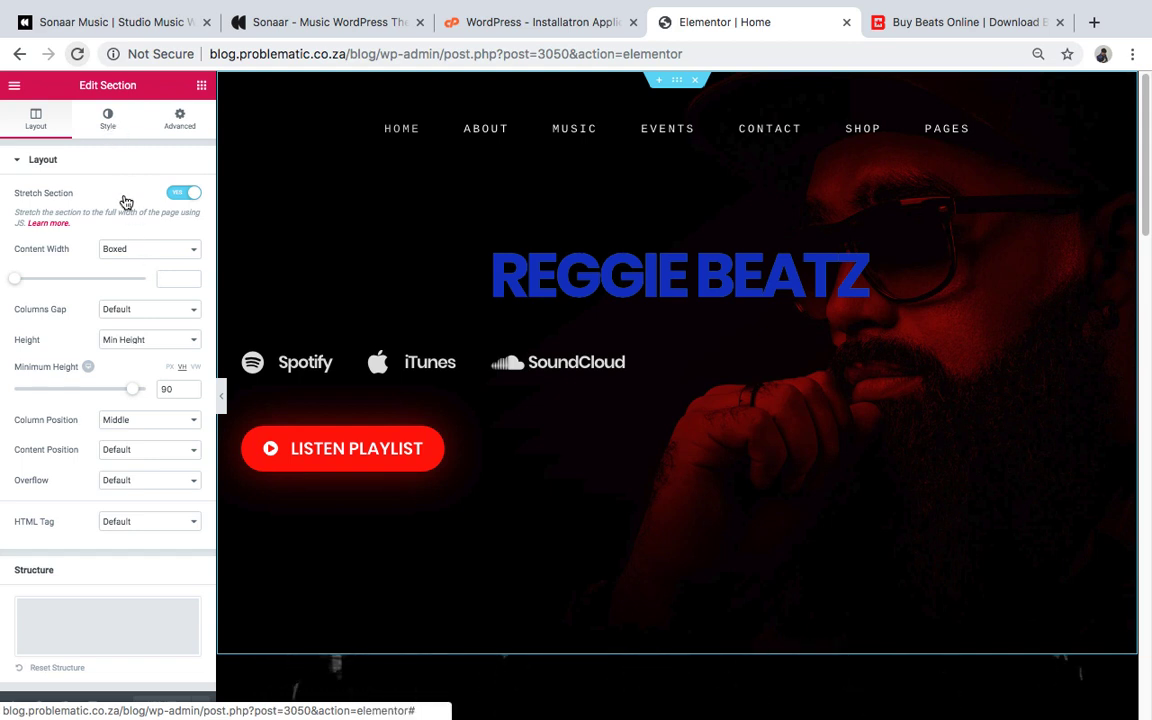
pyautogui.click(108, 120)
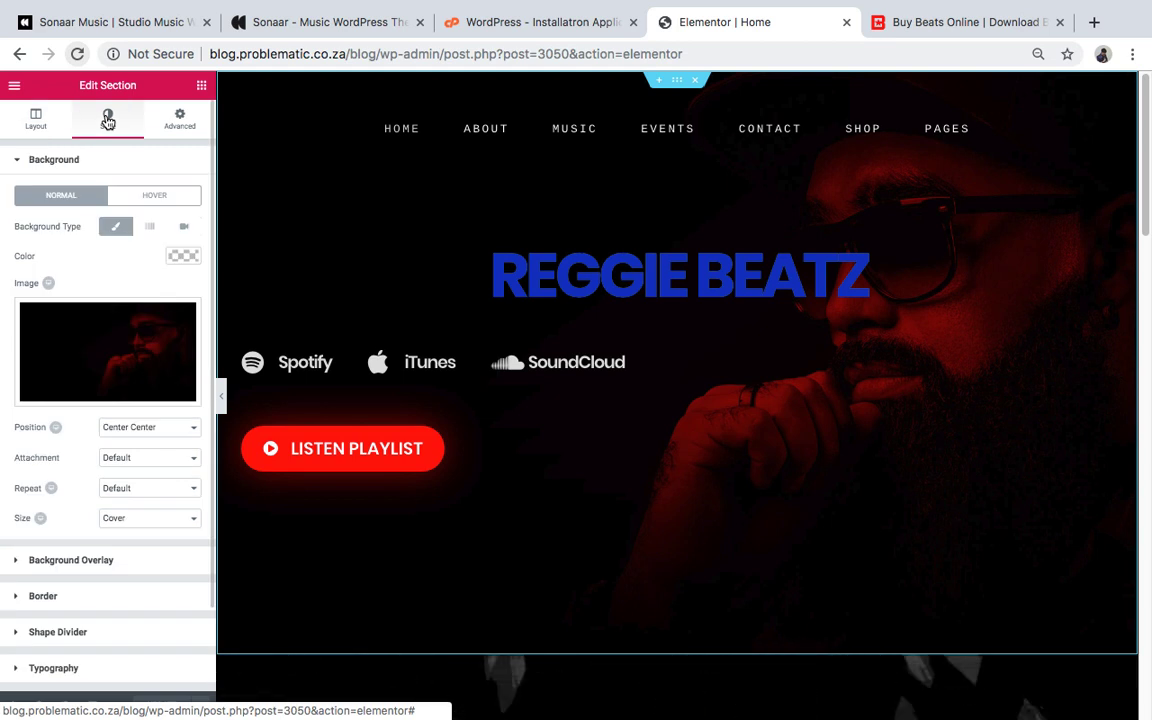
pyautogui.moveTo(96, 390)
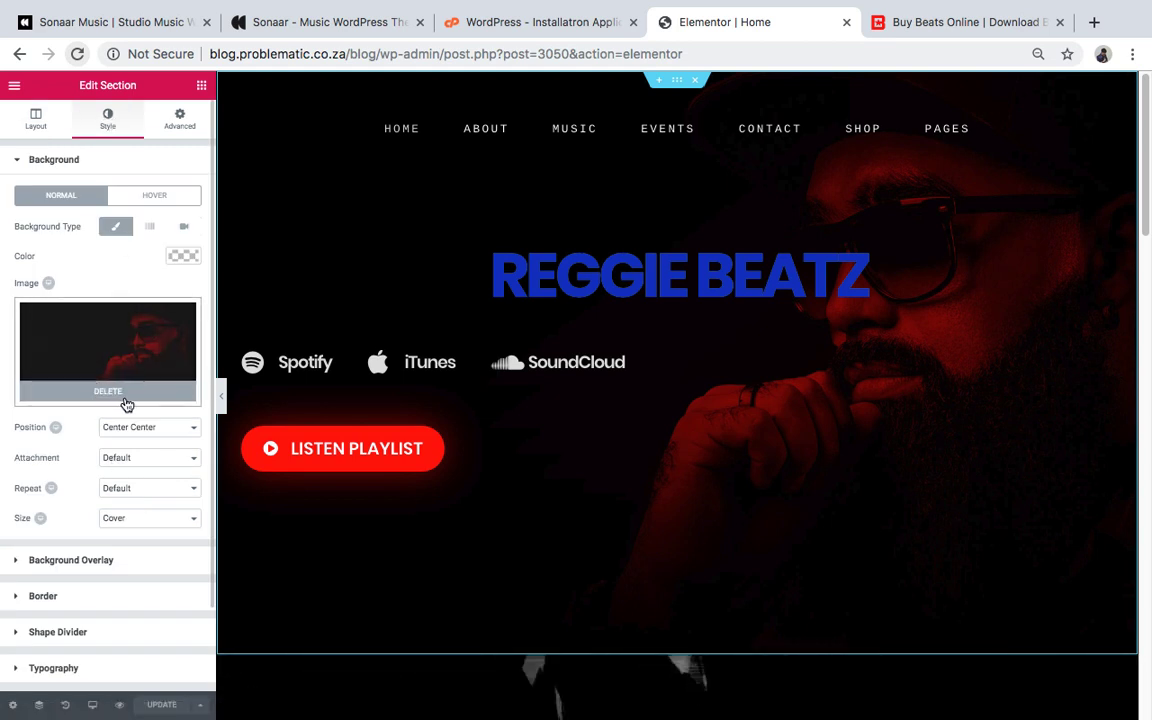
pyautogui.click(115, 392)
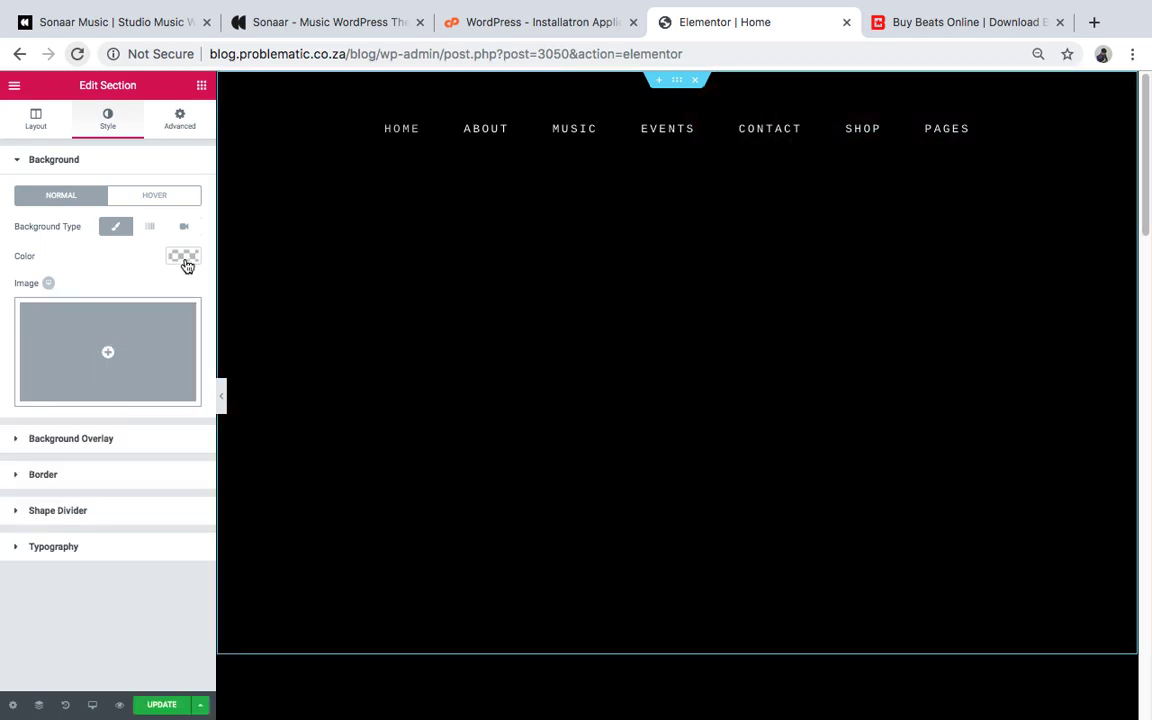
# Try dark grey, near-white and black as the hero section's background color and settle on the mid grey #7f7f7f.
pyautogui.click(183, 257)
pyautogui.click(108, 377)
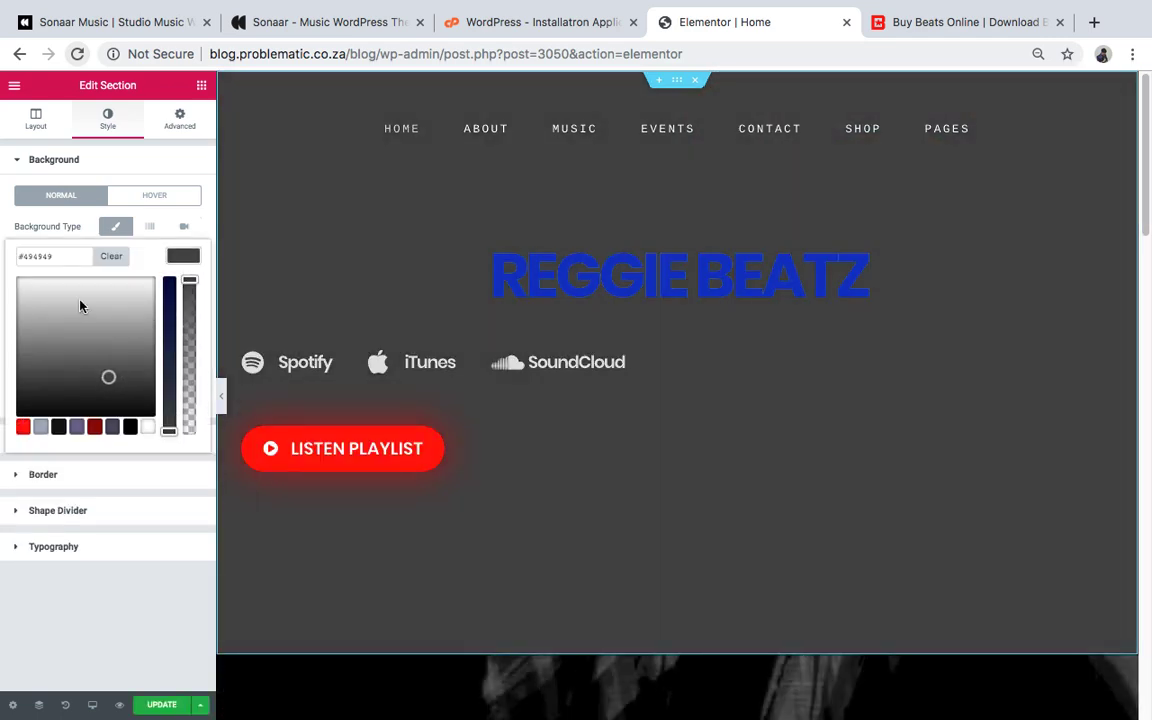
pyautogui.moveTo(81, 306); pyautogui.dragTo(20, 279)
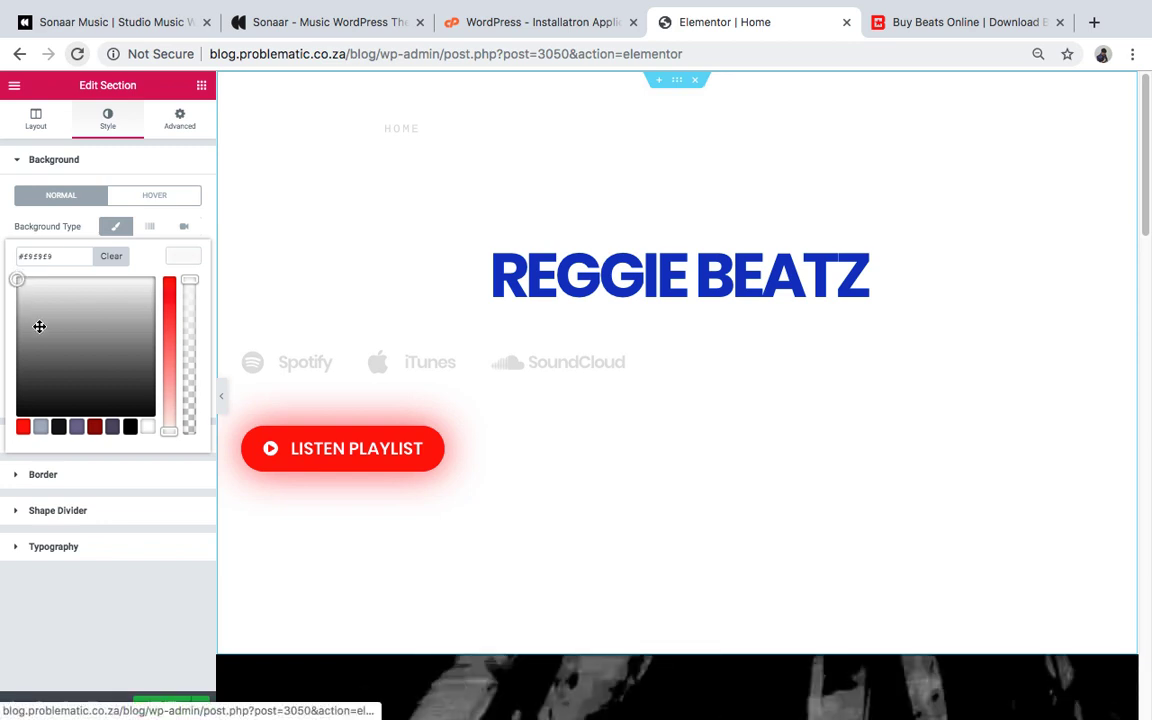
pyautogui.moveTo(39, 326); pyautogui.dragTo(57, 355)
pyautogui.click(131, 428)
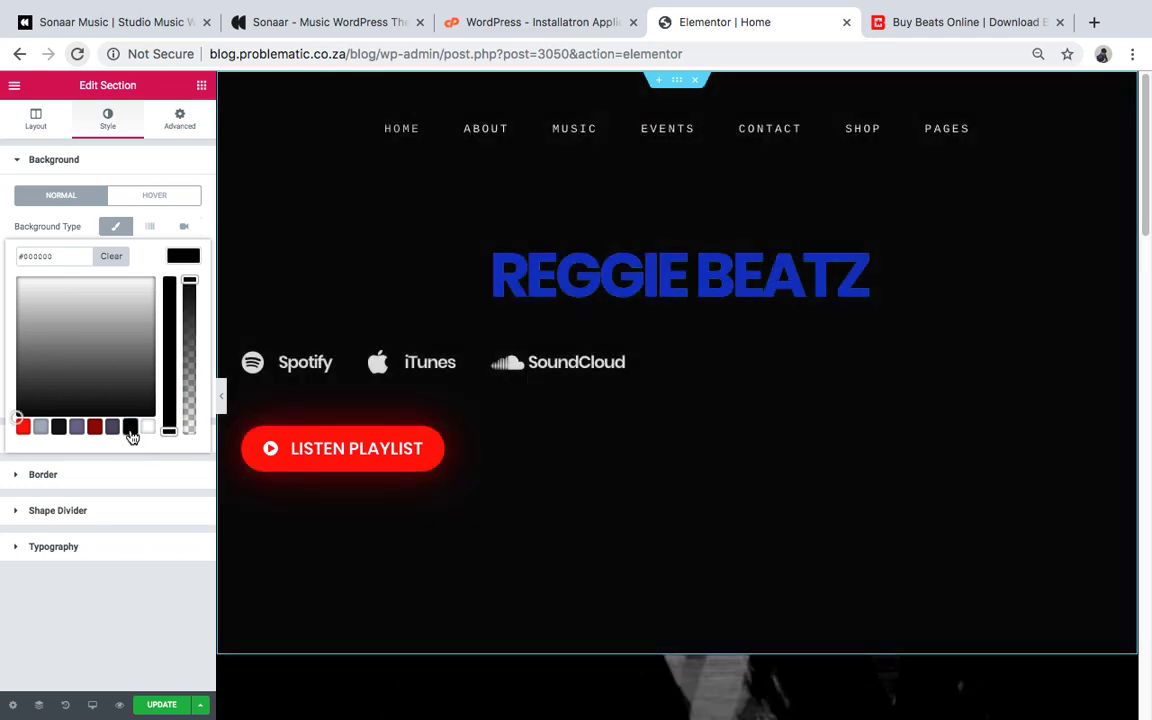
pyautogui.click(66, 348)
pyautogui.moveTo(66, 348); pyautogui.dragTo(62, 347)
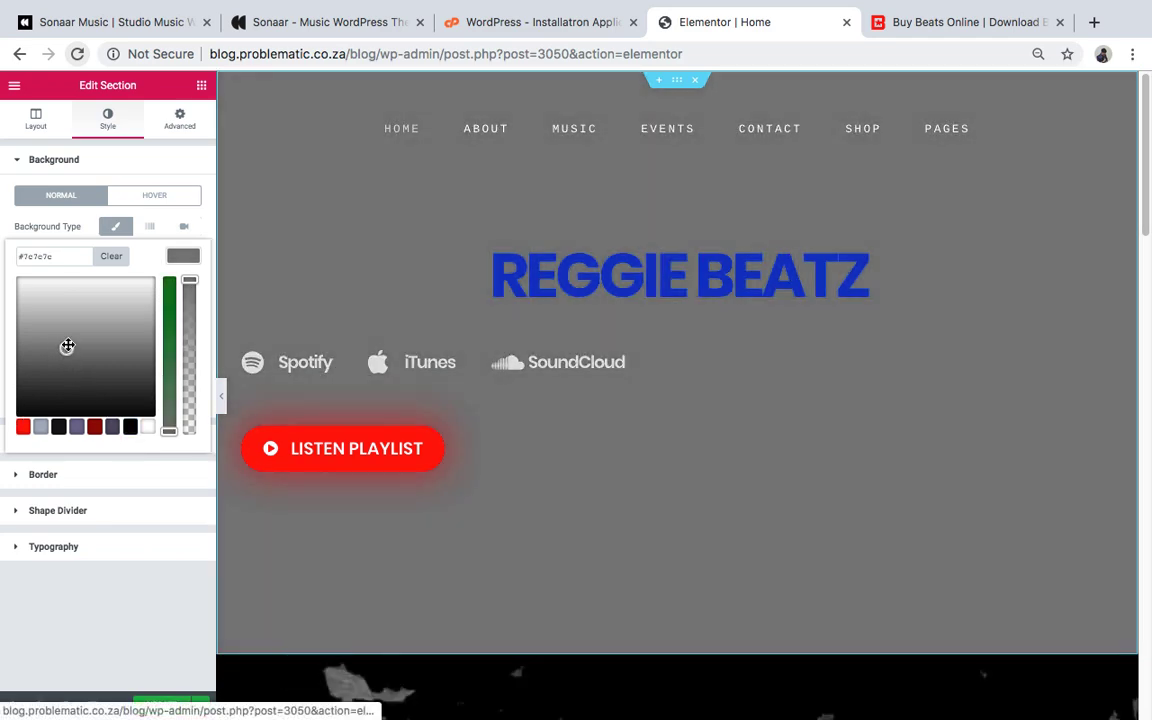
# Open the Beatstore section's style settings and switch its background type from video to classic.
pyautogui.scroll(-5, 494, 362)
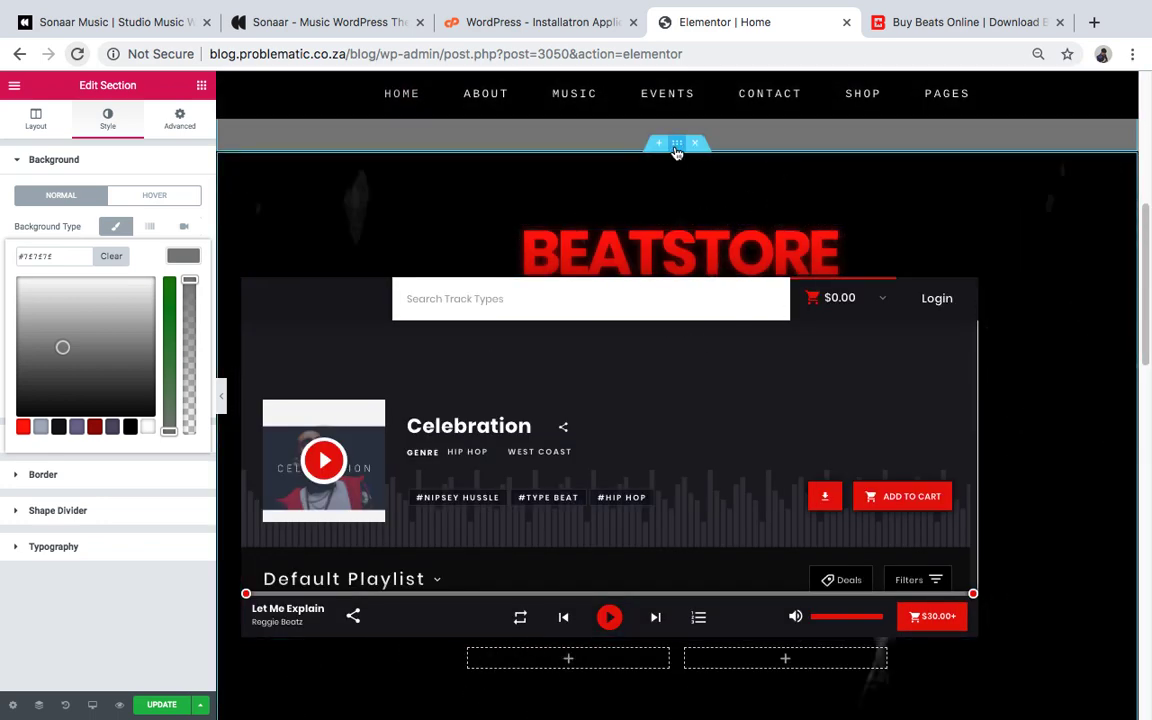
pyautogui.rightClick(676, 148)
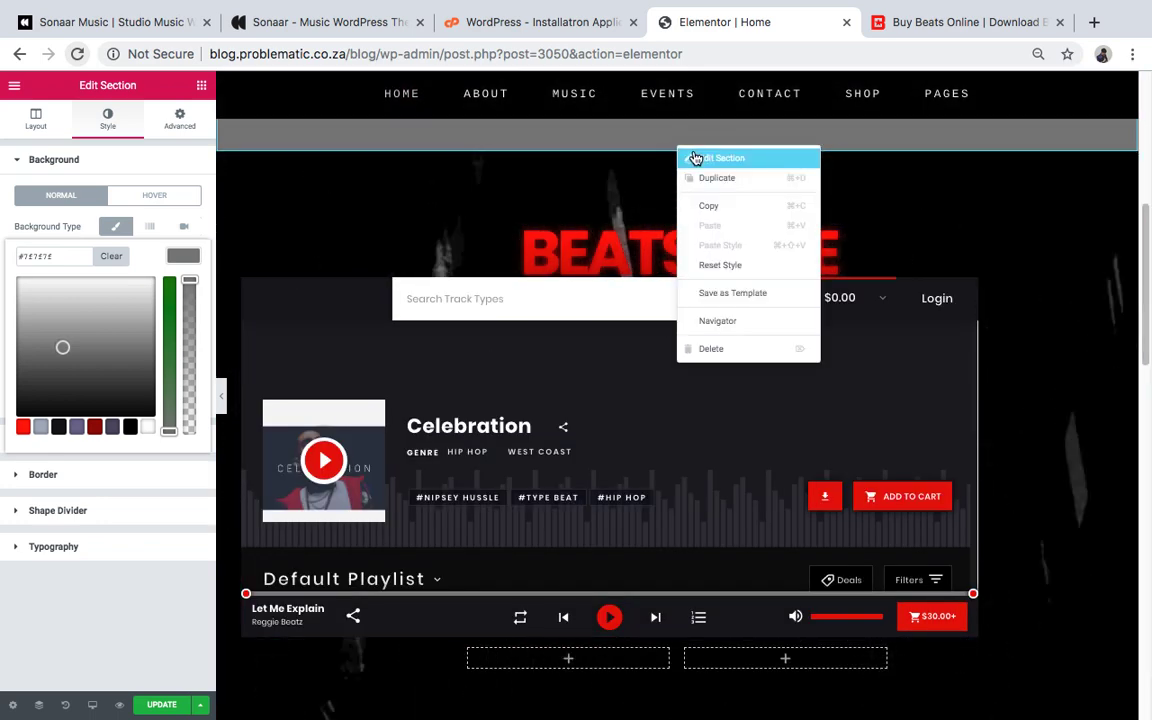
pyautogui.click(703, 159)
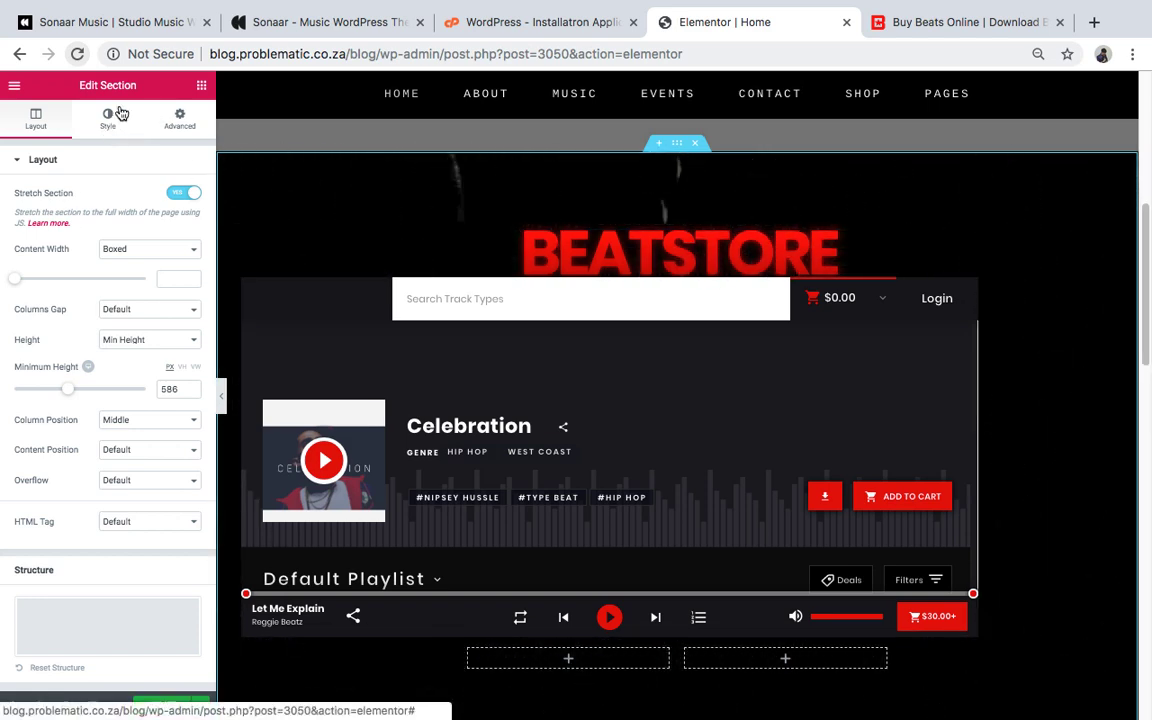
pyautogui.click(114, 134)
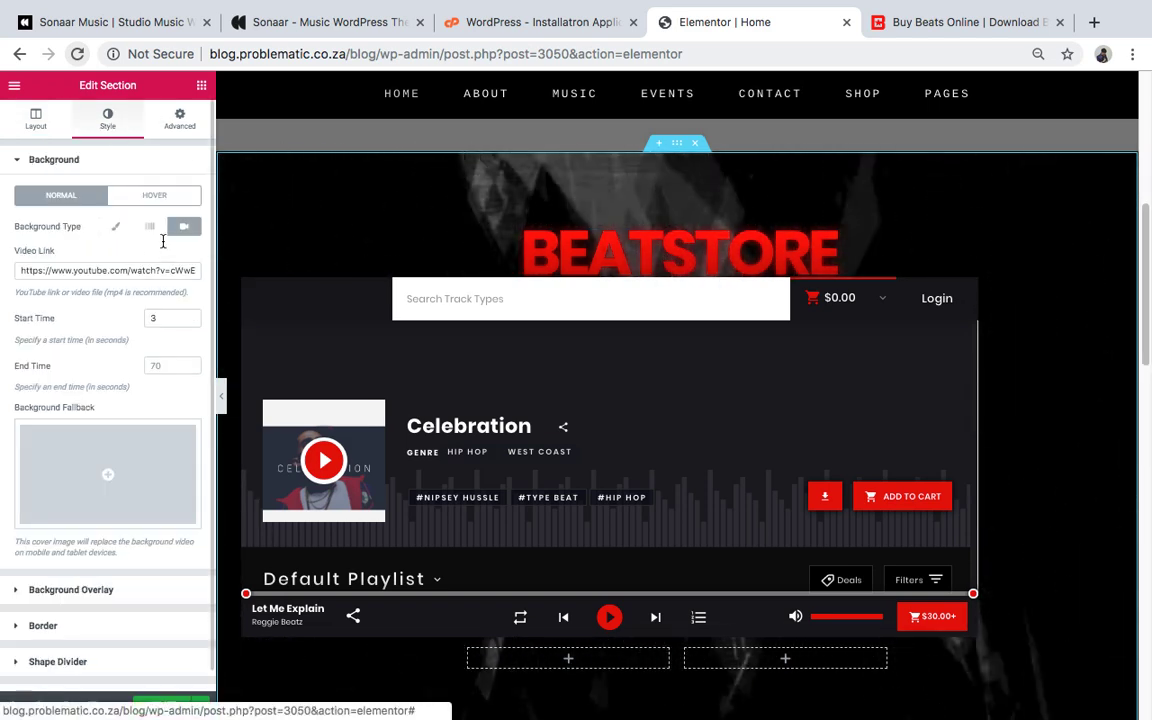
pyautogui.scroll(-1, 118, 456)
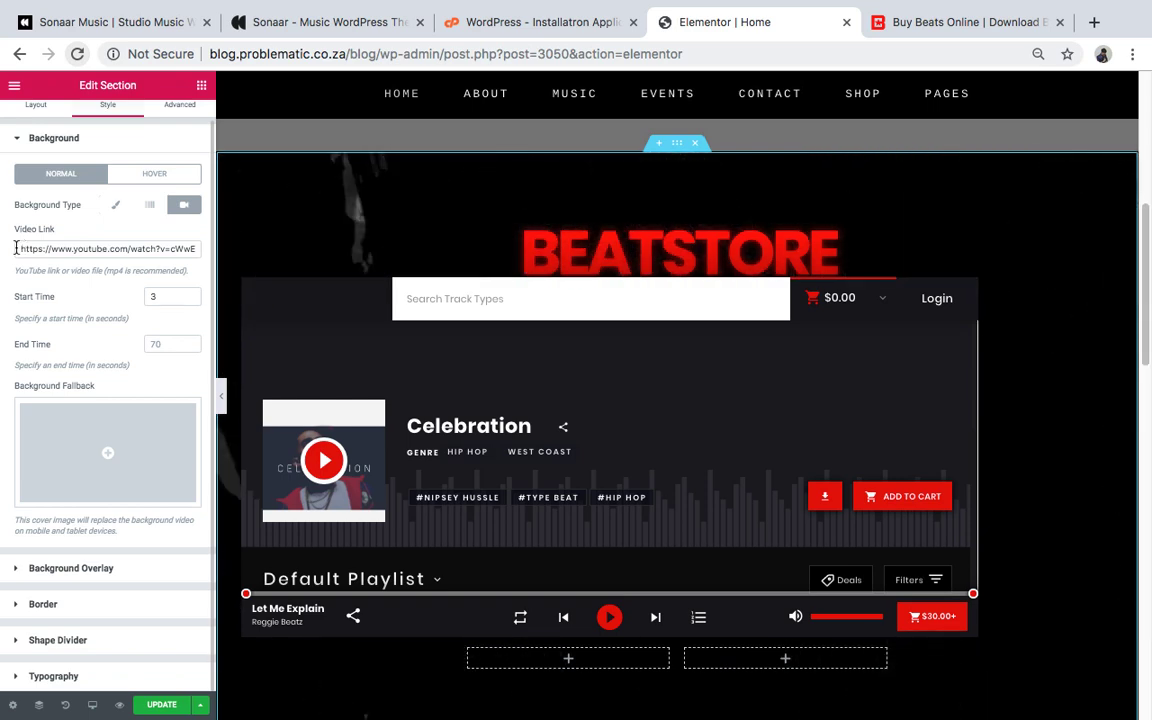
pyautogui.moveTo(28, 248); pyautogui.dragTo(211, 248)
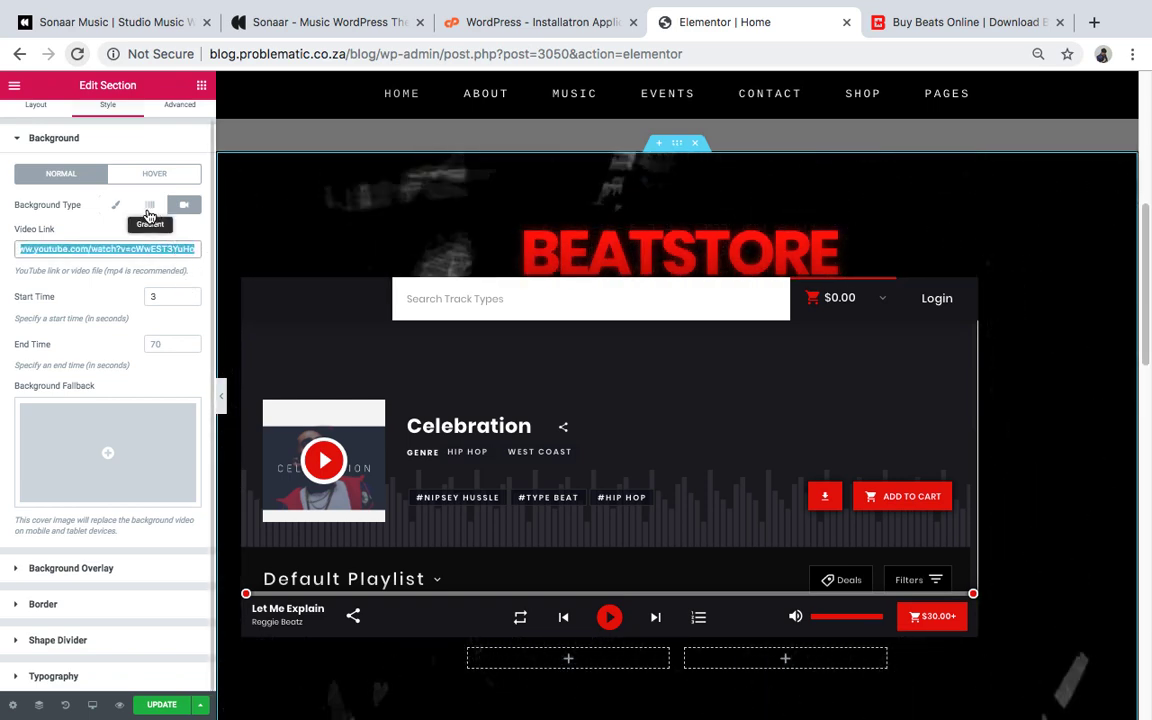
pyautogui.click(128, 211)
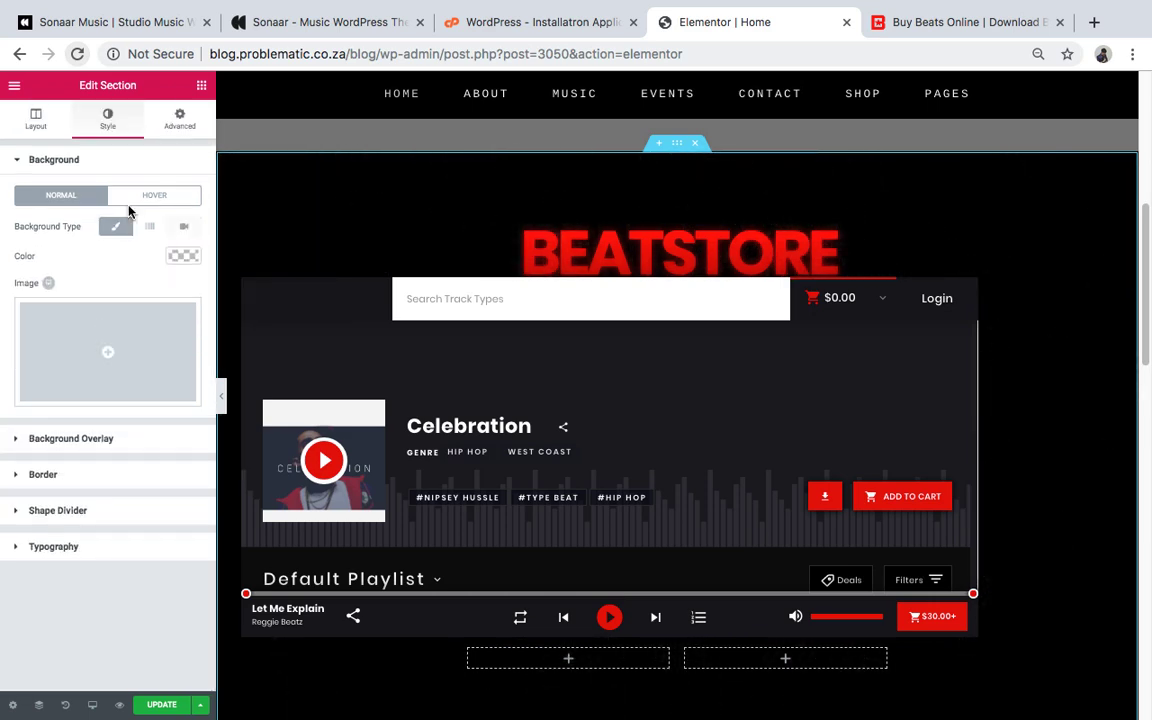
# Try grey-blue, red #ff0000 and dark purple presets as the Beatstore section's background color and settle on white #ffffff.
pyautogui.click(176, 257)
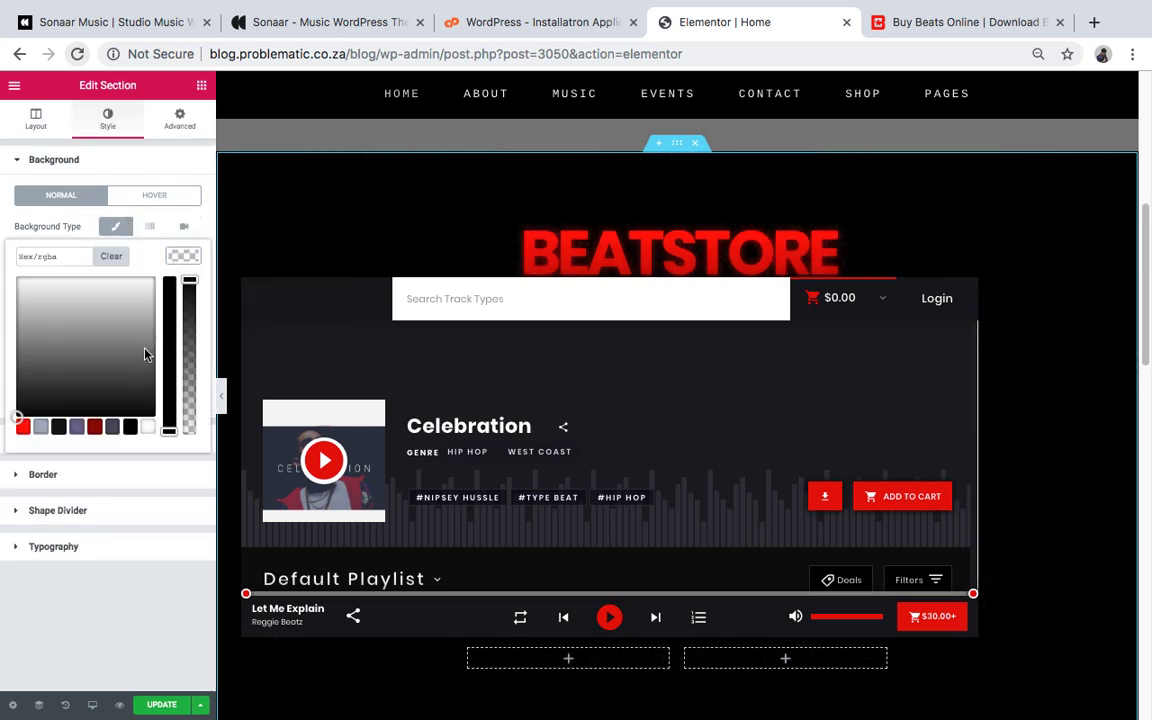
pyautogui.click(40, 427)
pyautogui.click(22, 427)
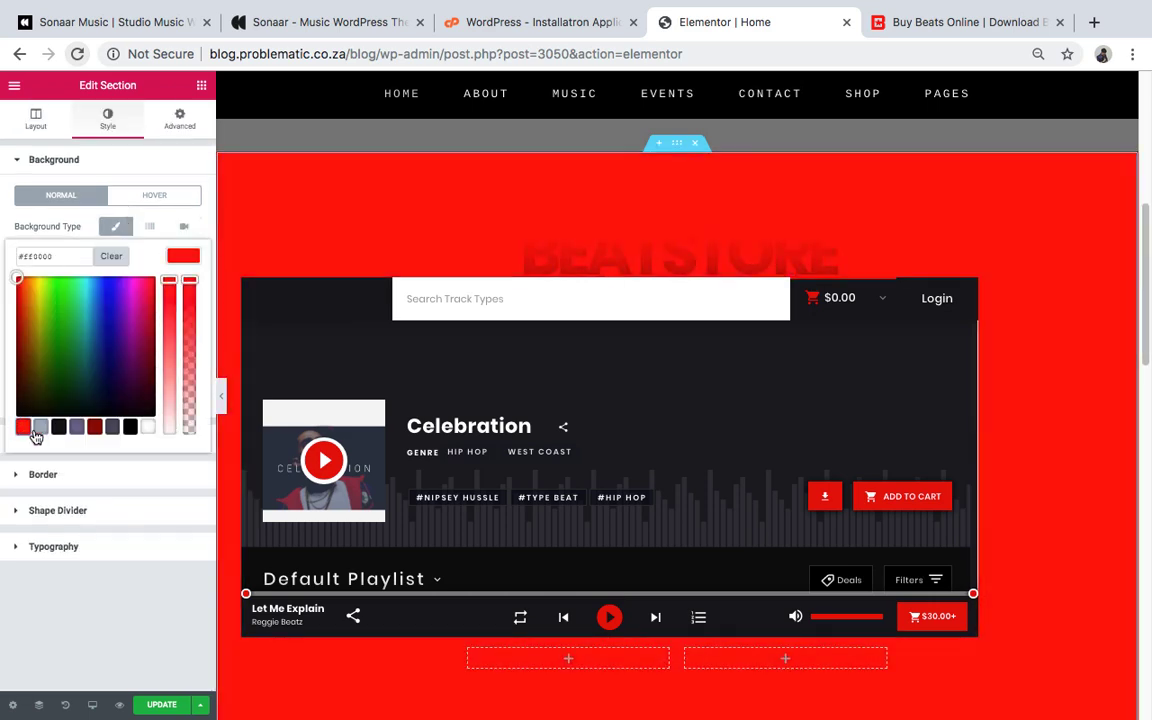
pyautogui.click(113, 428)
pyautogui.click(150, 428)
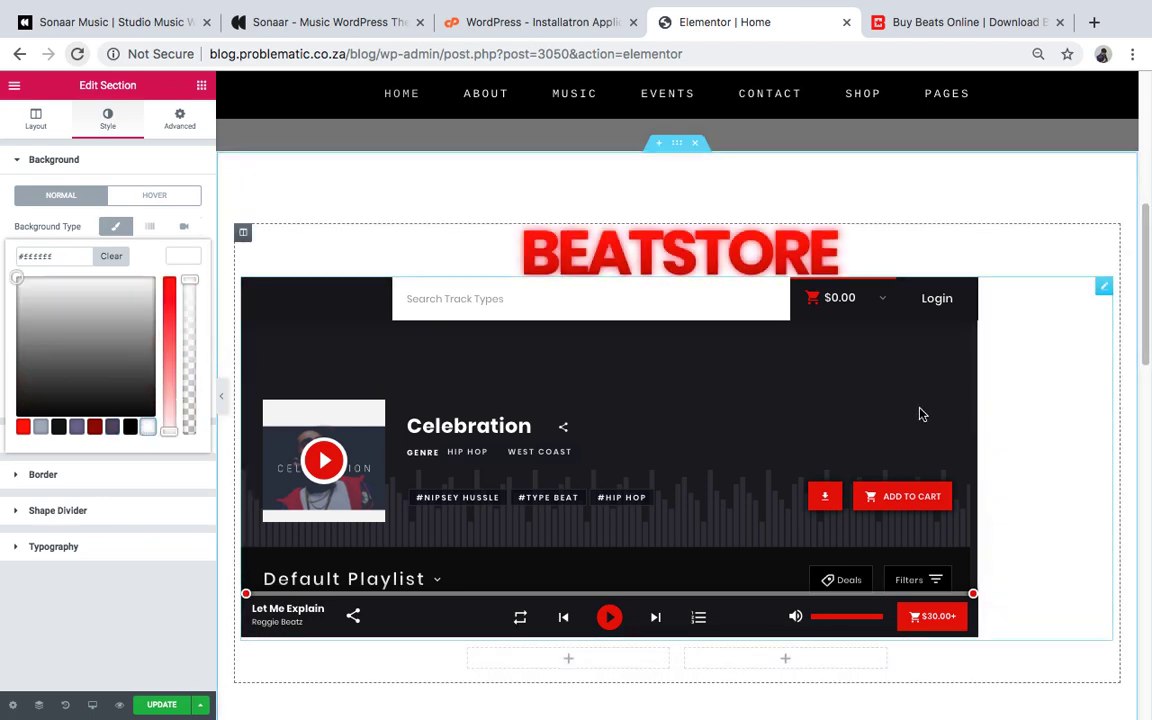
# Review the hero, Beatstore and DJ Beats sections to compare their backgrounds on the page.
pyautogui.scroll(-5, 827, 366)
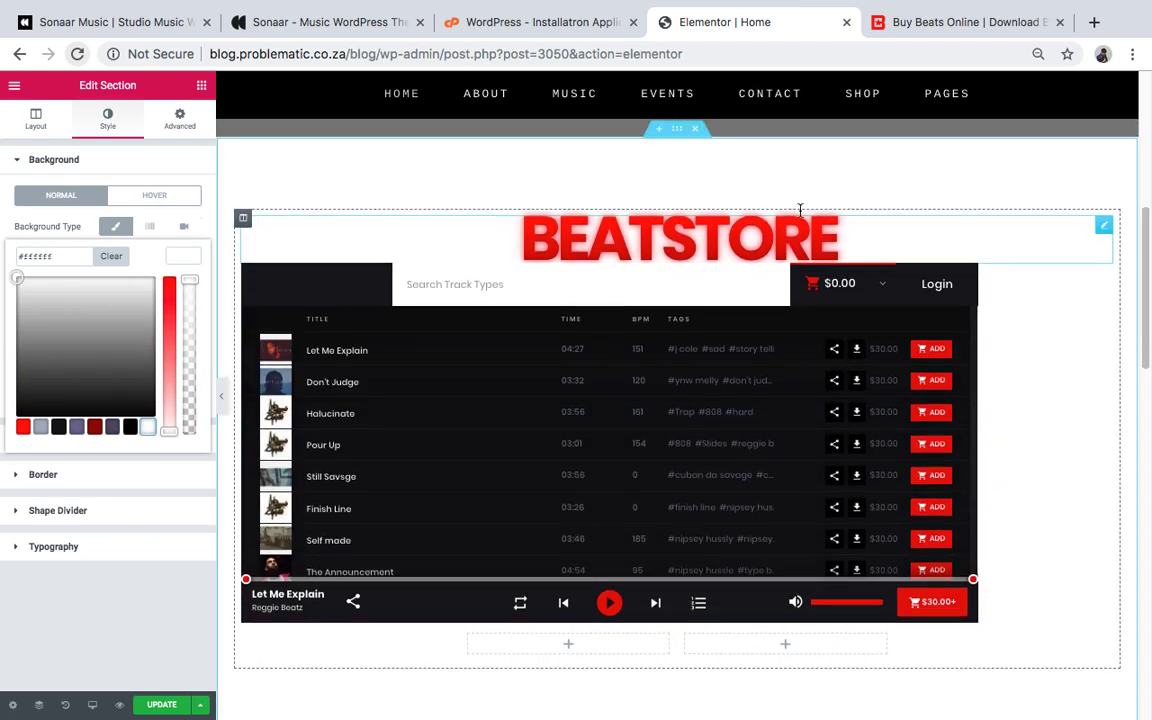
pyautogui.scroll(5, 801, 213)
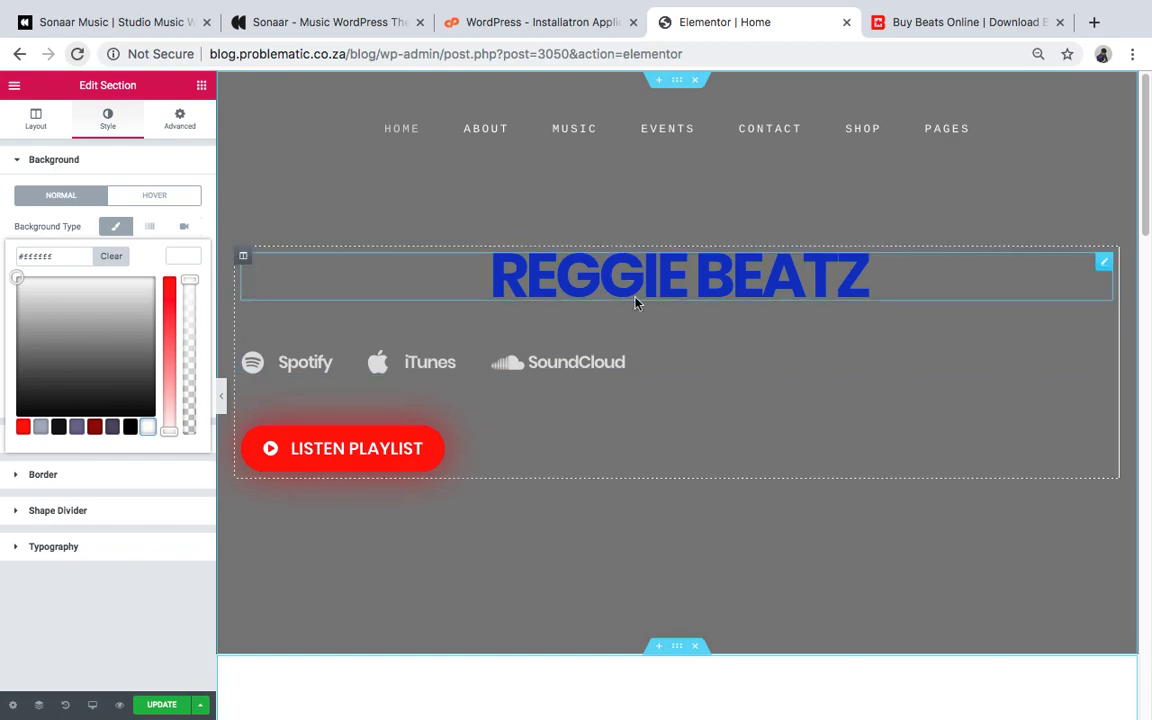
pyautogui.scroll(-5, 722, 326)
pyautogui.scroll(-15, 722, 322)
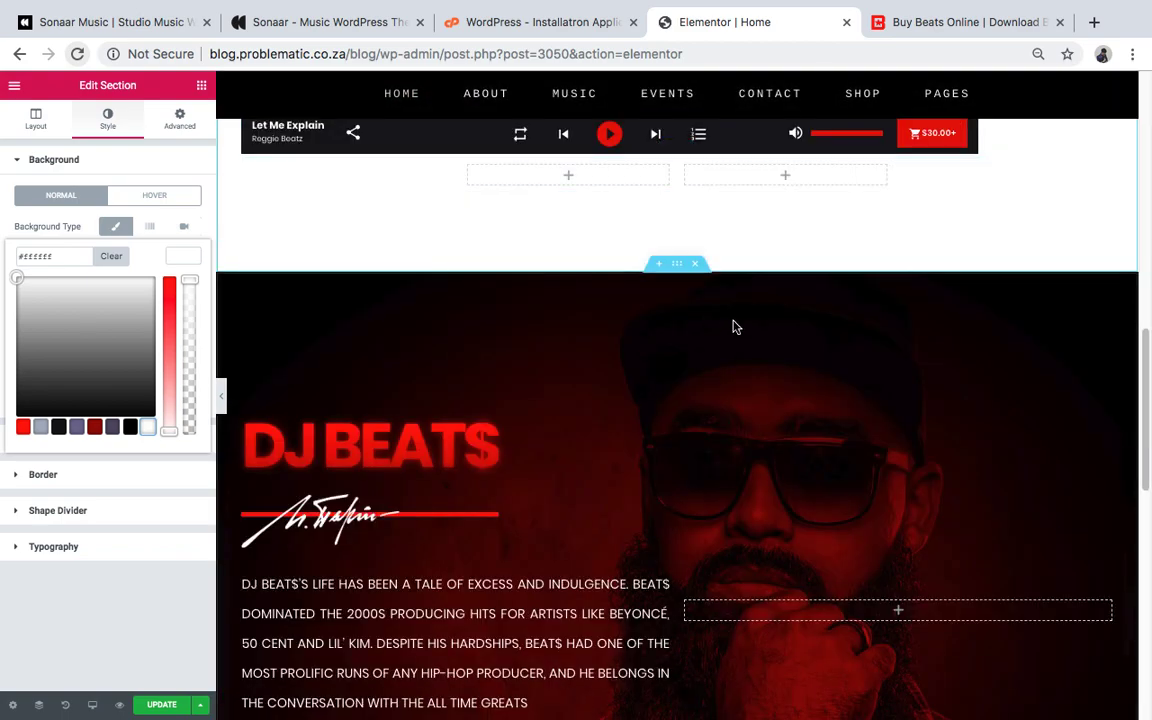
pyautogui.scroll(20, 733, 327)
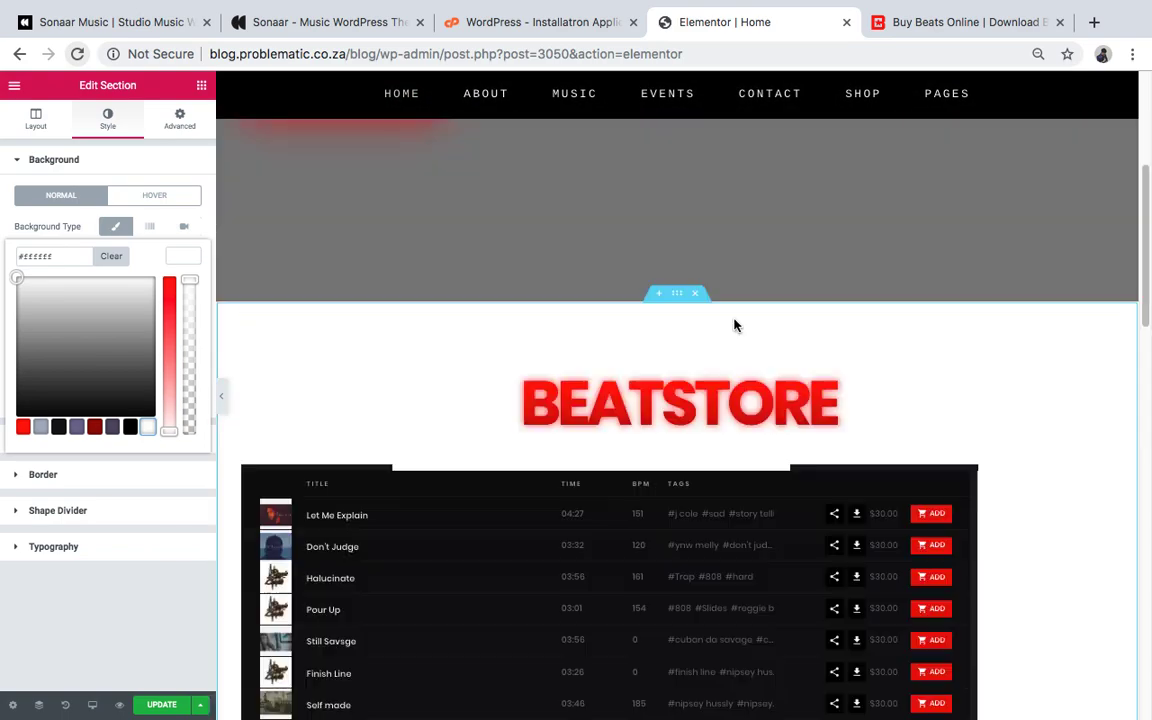